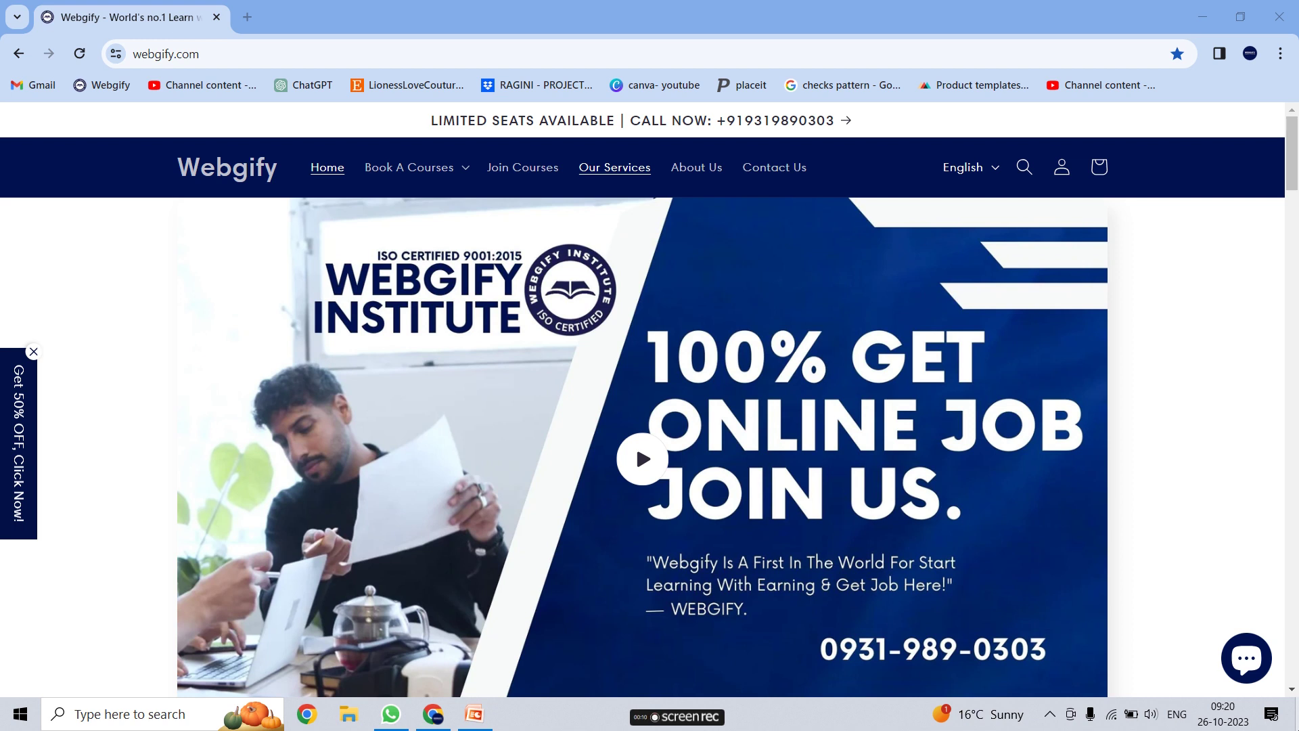
# Step: Switch from the Webgify site in Chrome to the WEBGIFY FILE presentation in PowerPoint
pyautogui.hotkey('alt', 'Tab')
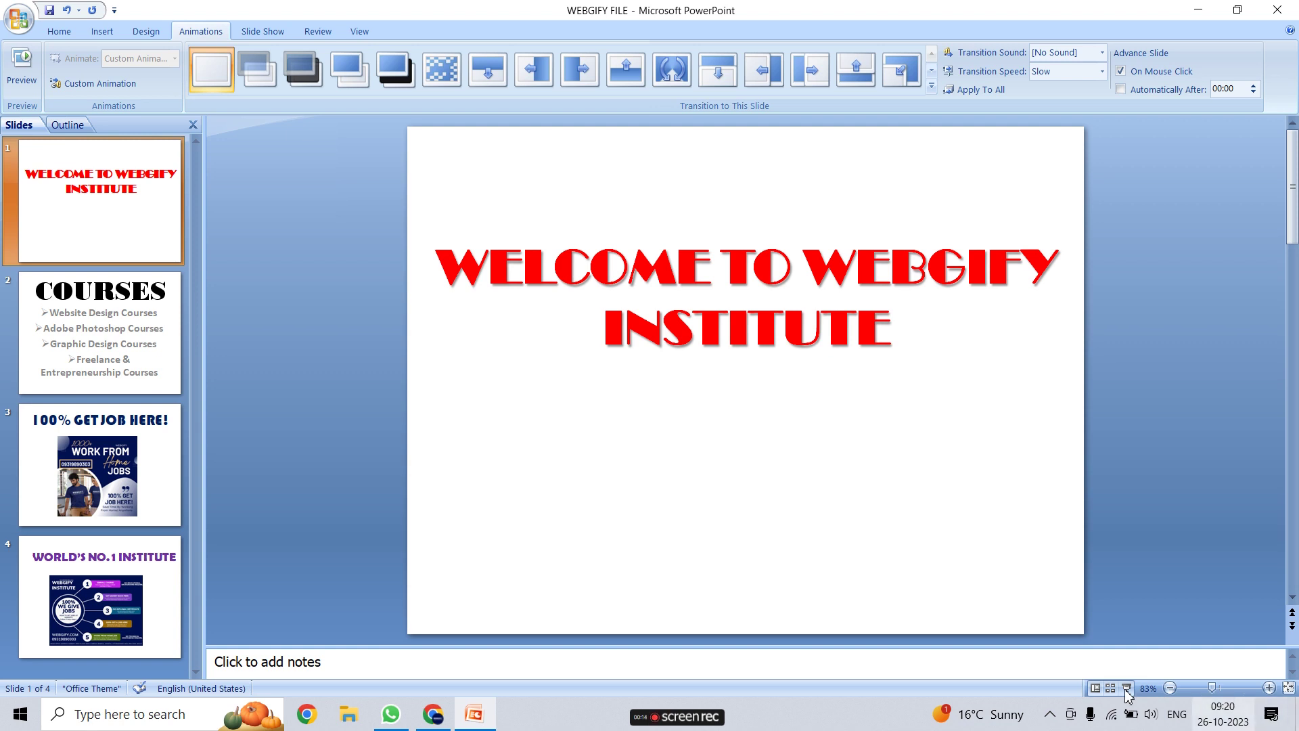
pyautogui.click(145, 34)
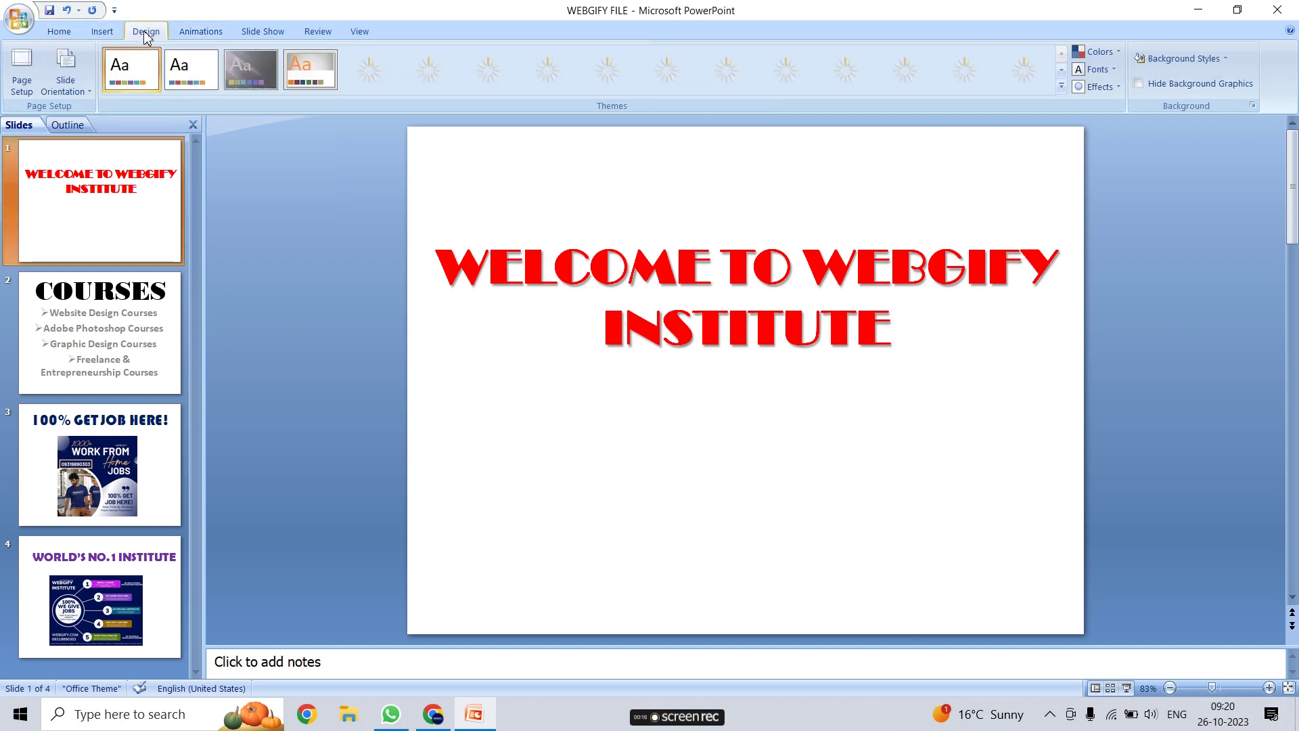
pyautogui.click(199, 34)
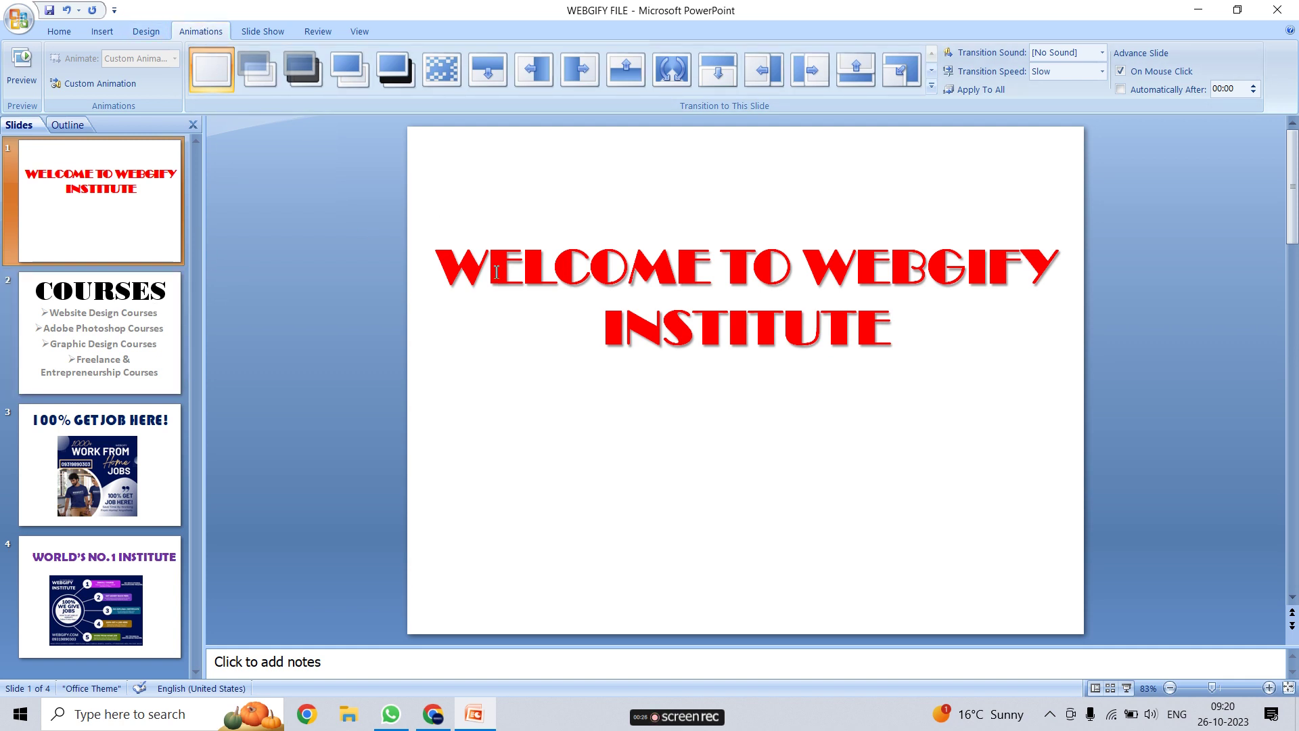
pyautogui.scroll(-3, 643, 378)
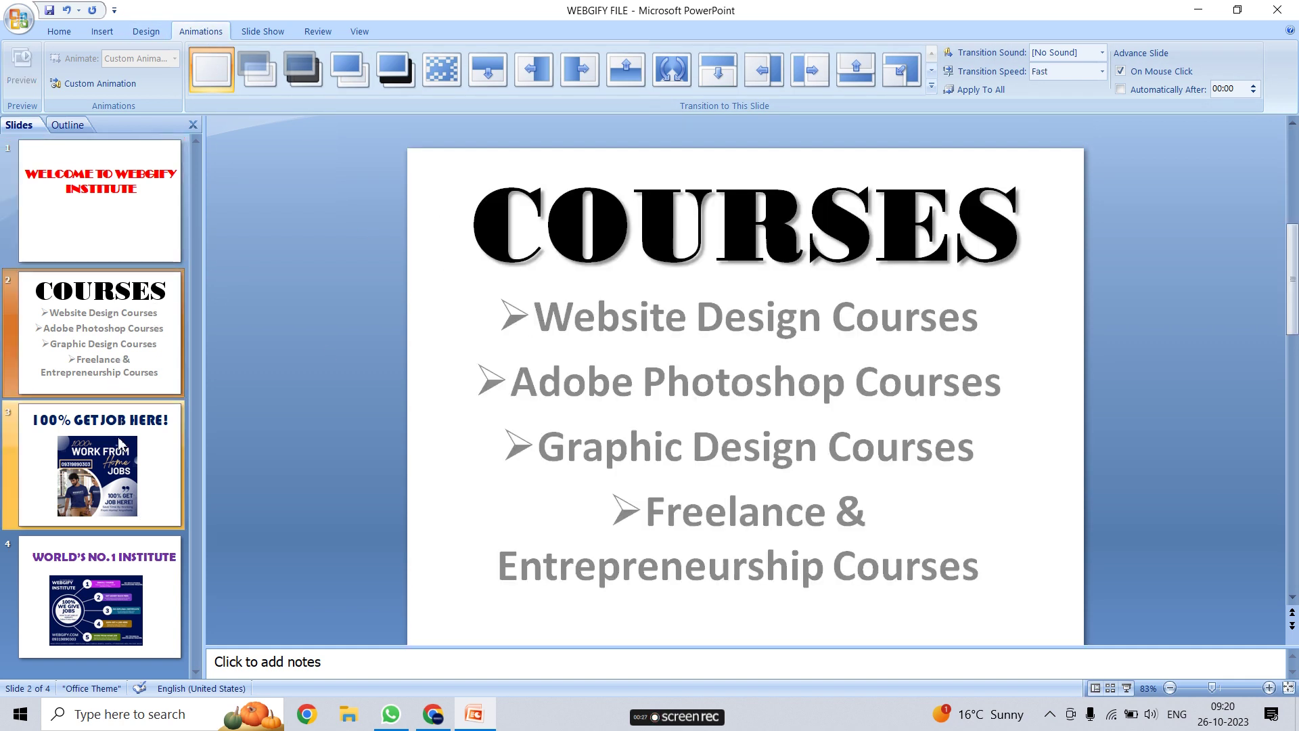
pyautogui.click(85, 211)
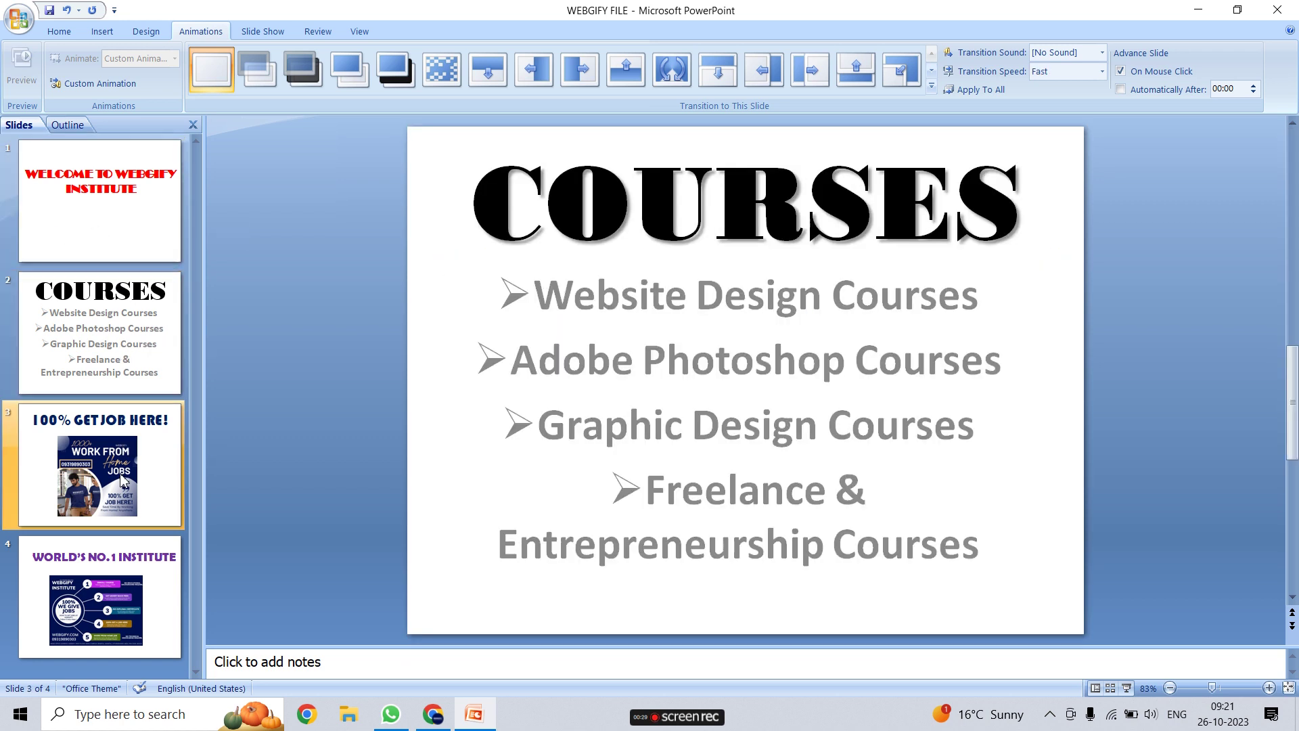
pyautogui.click(121, 467)
pyautogui.click(127, 587)
pyautogui.click(151, 230)
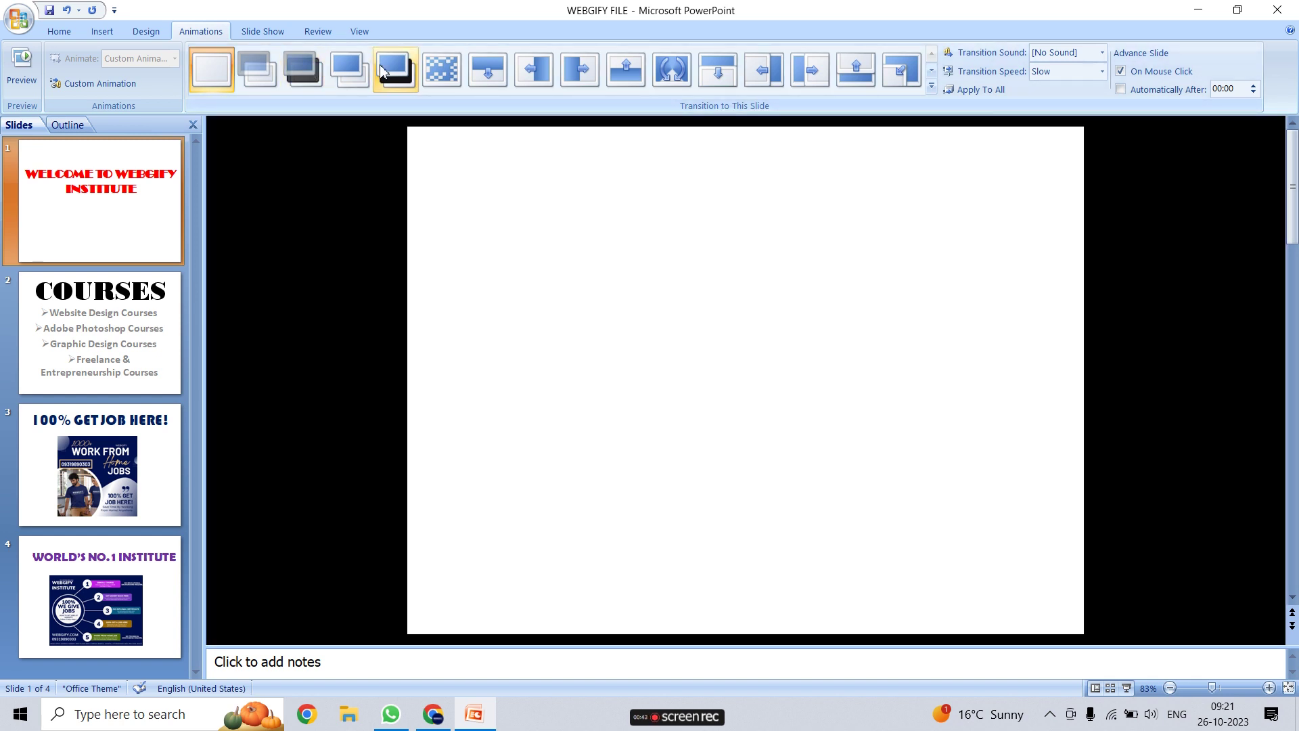
# Step: Try Cut Through Black on the title slide, browse the slides, then expand the transition gallery
pyautogui.click(382, 70)
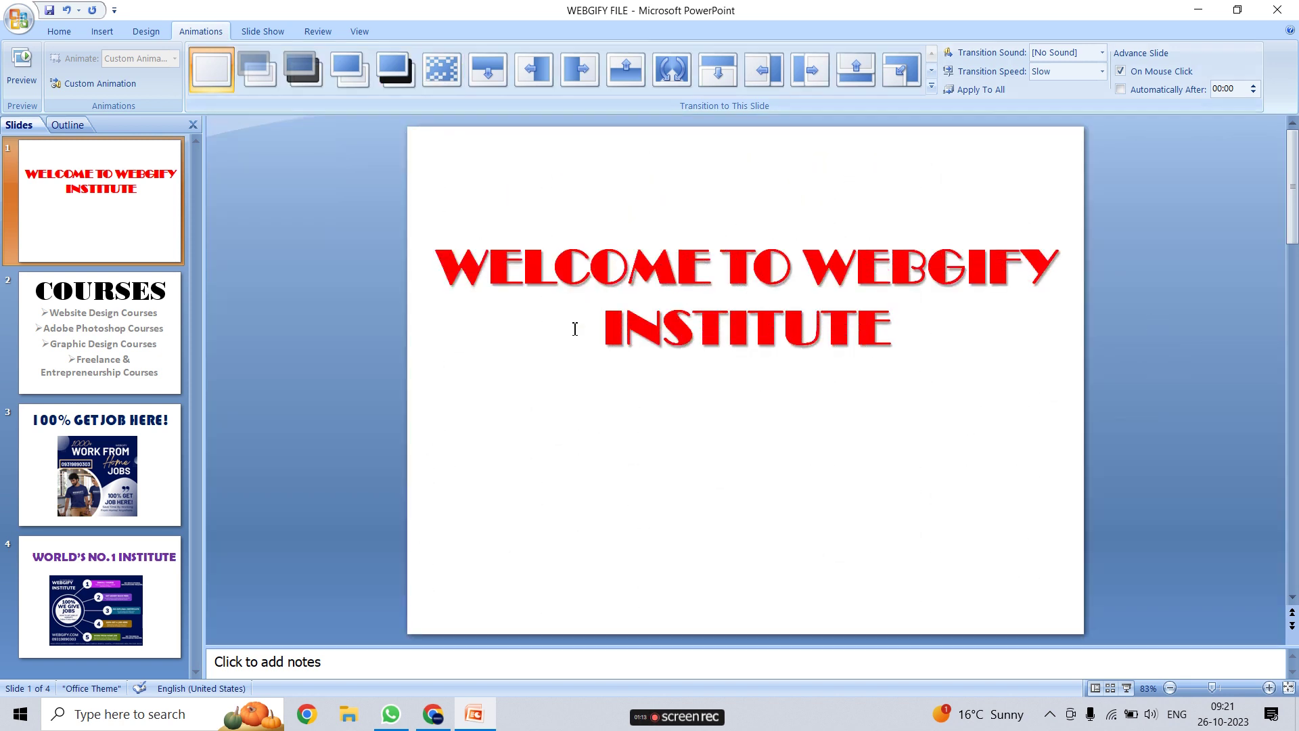
pyautogui.click(109, 339)
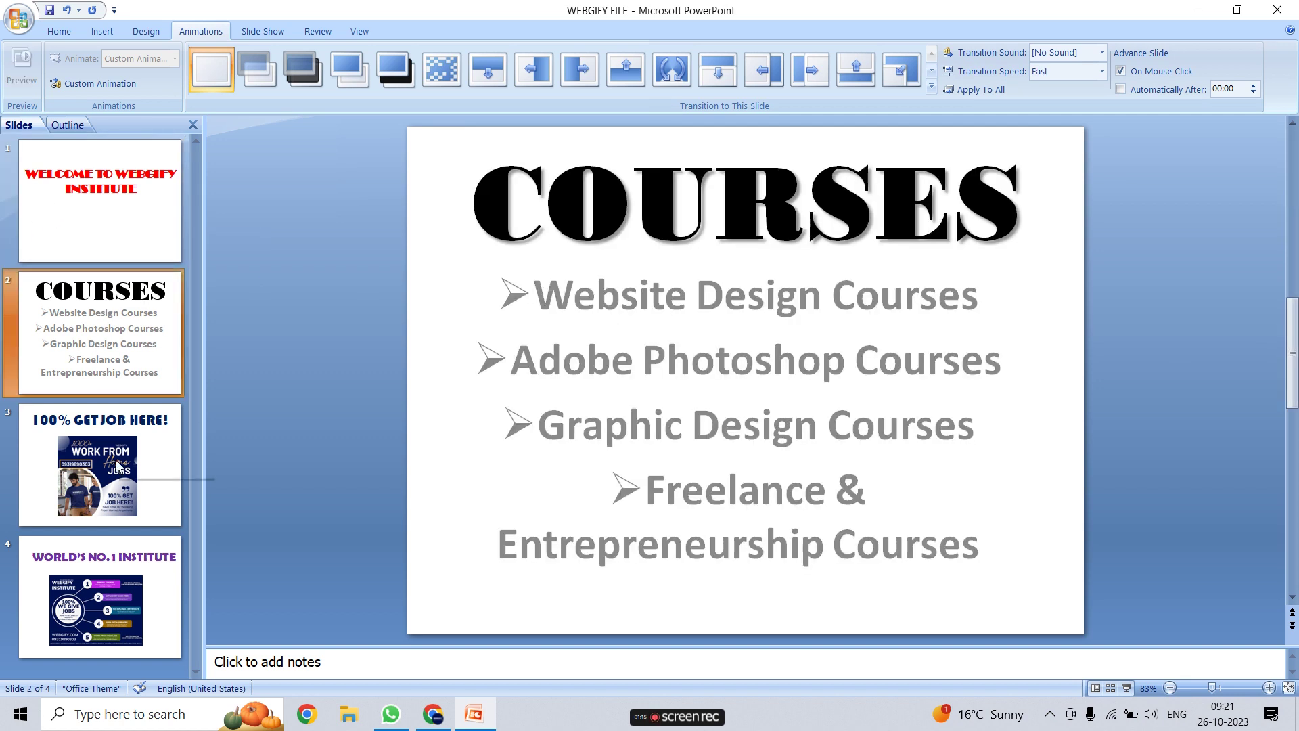
pyautogui.click(116, 465)
pyautogui.click(101, 595)
pyautogui.click(101, 230)
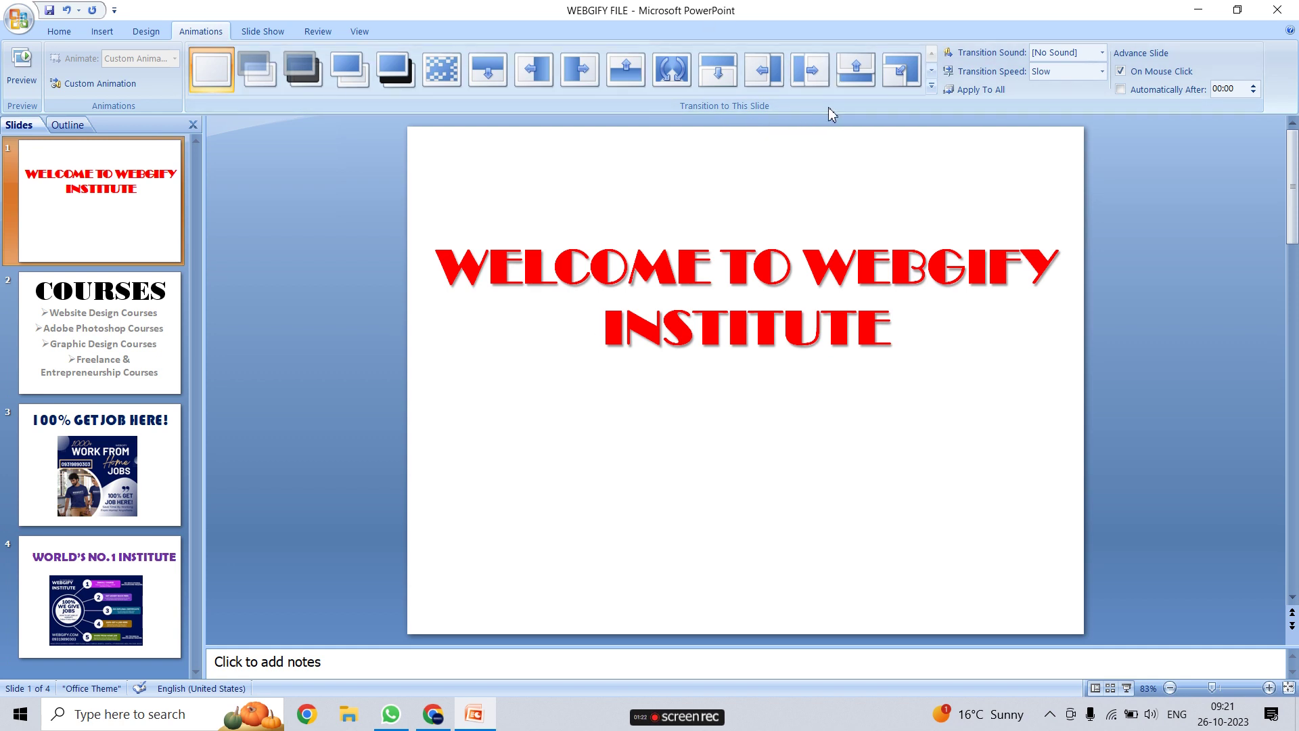
pyautogui.click(931, 86)
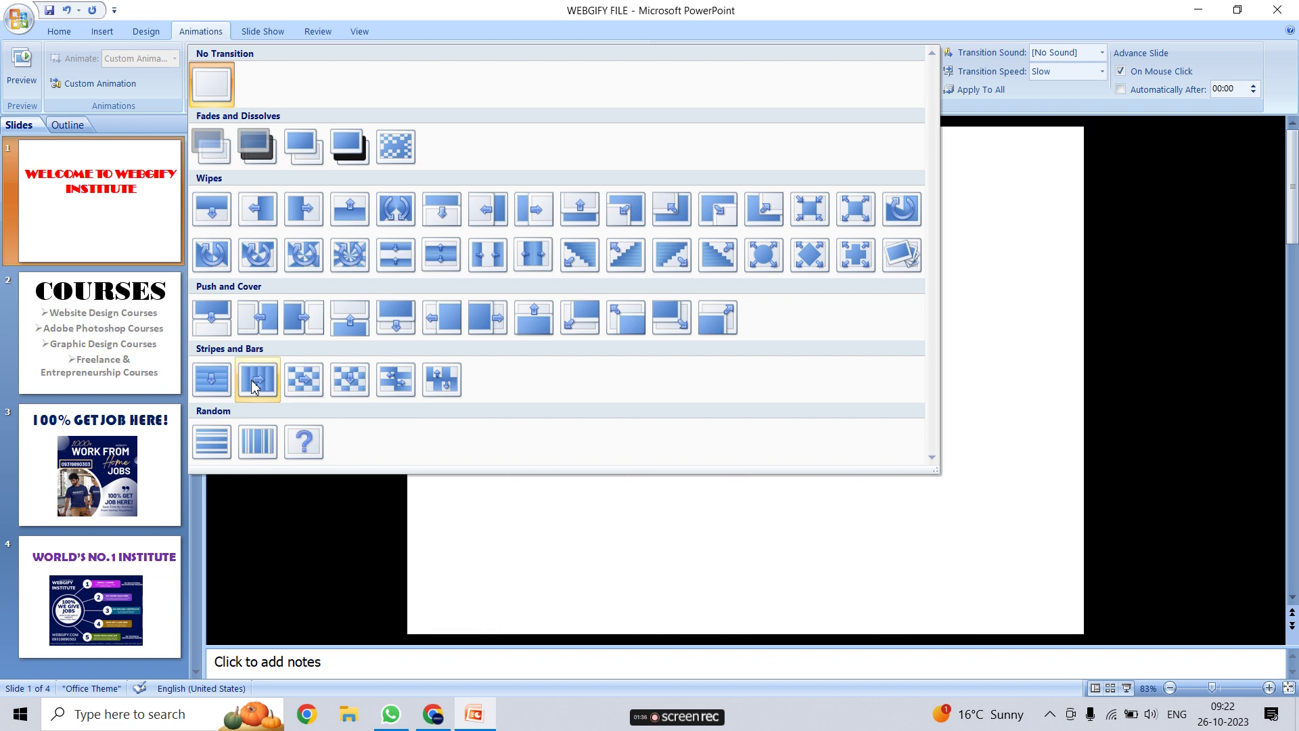
# Step: Apply the Comb Vertical transition to the title slide and select the welcome title
pyautogui.click(430, 391)
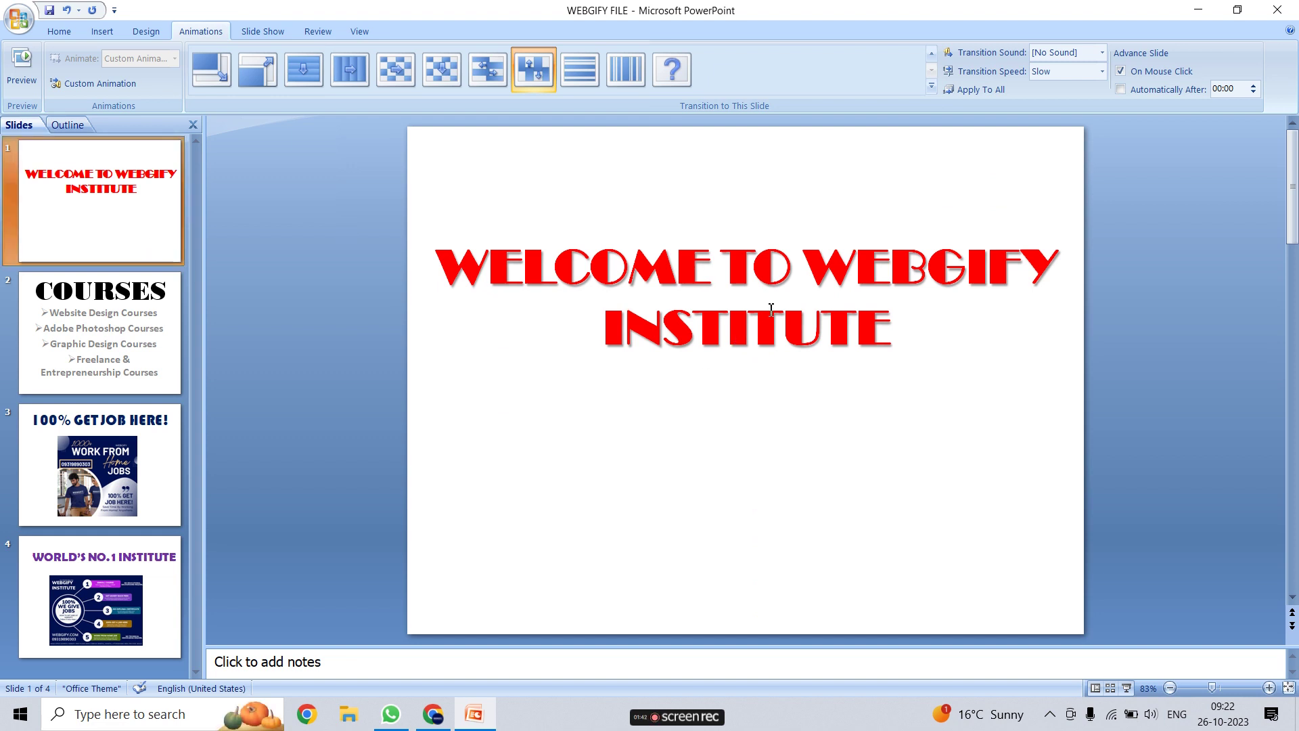
pyautogui.click(815, 331)
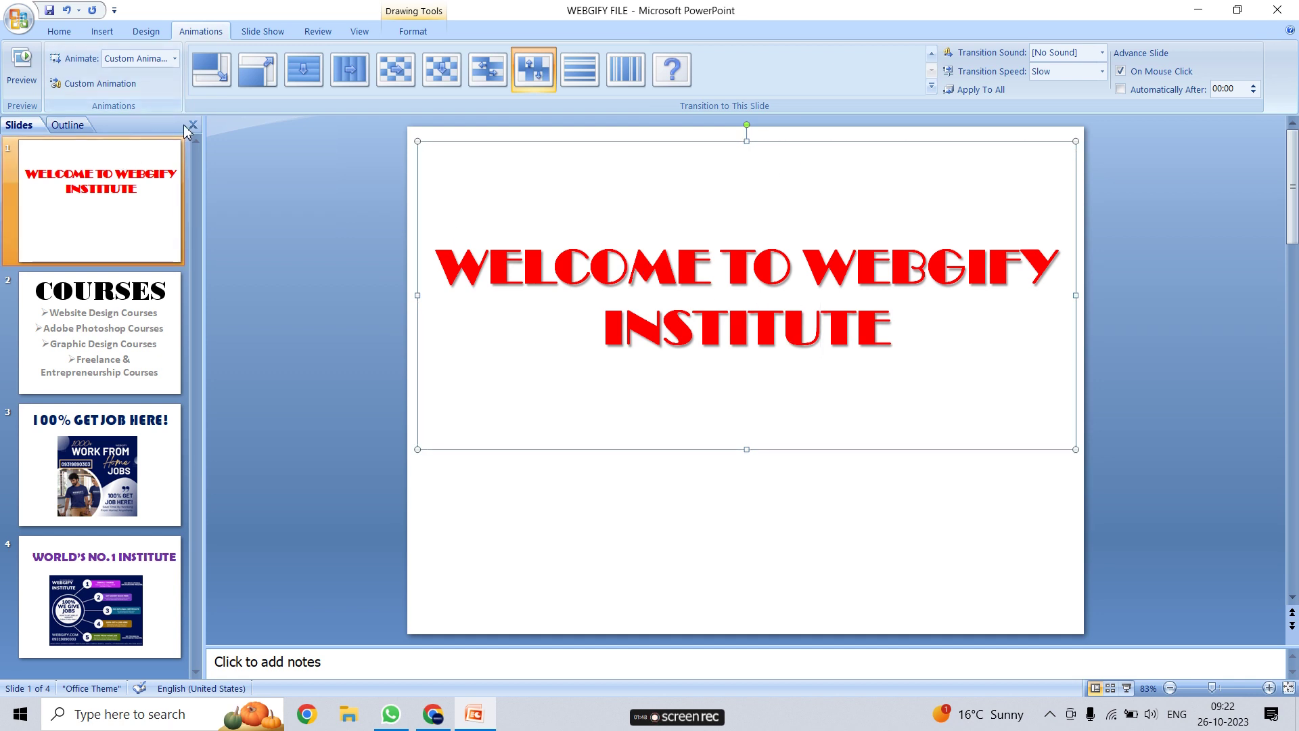
# Step: Add a Grow & Turn entrance effect to the welcome title after previewing Expand, Wedge, Split, Random Bars
pyautogui.click(122, 84)
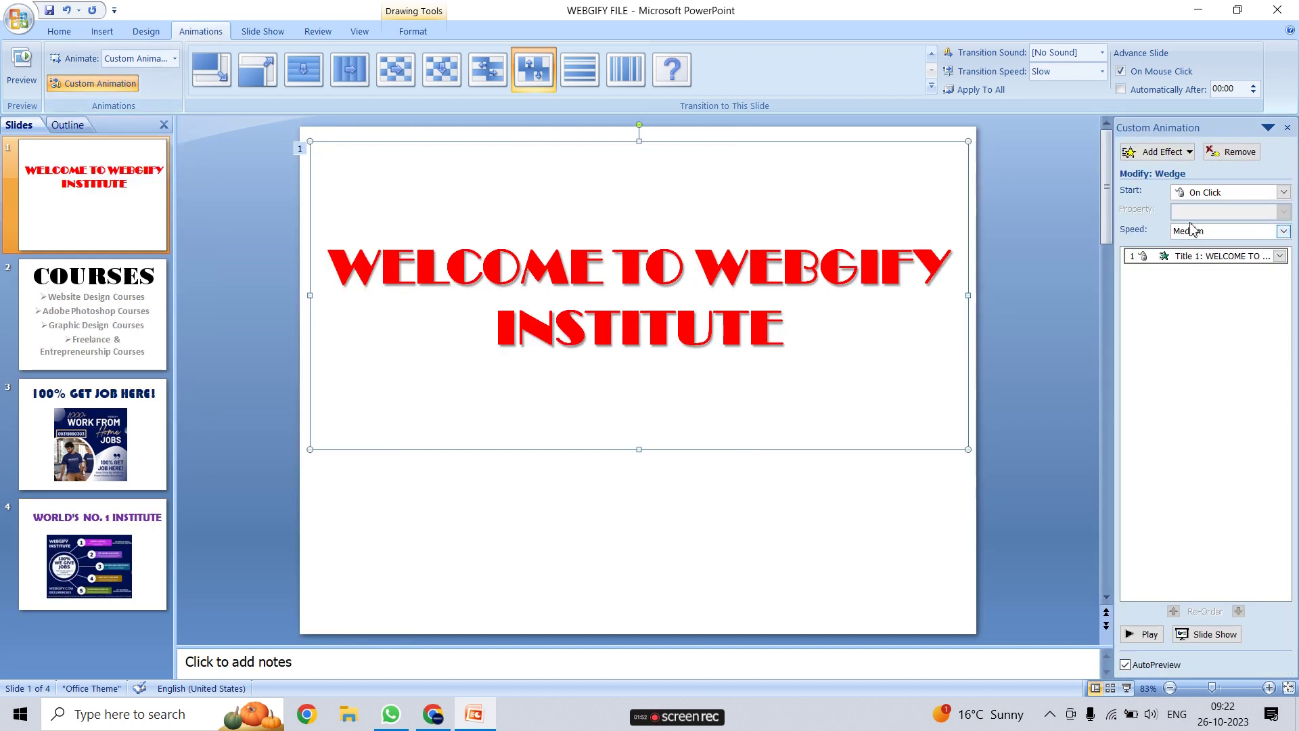
pyautogui.click(1183, 153)
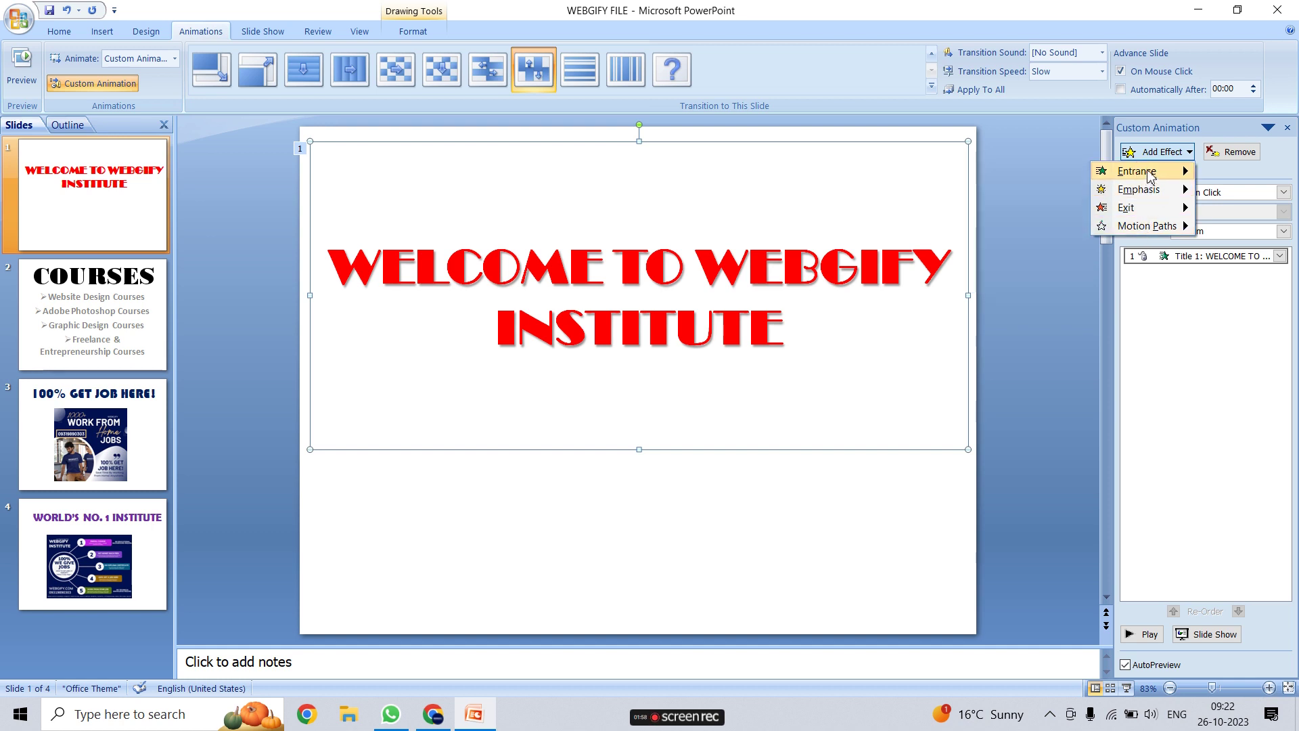
pyautogui.moveTo(1136, 170)
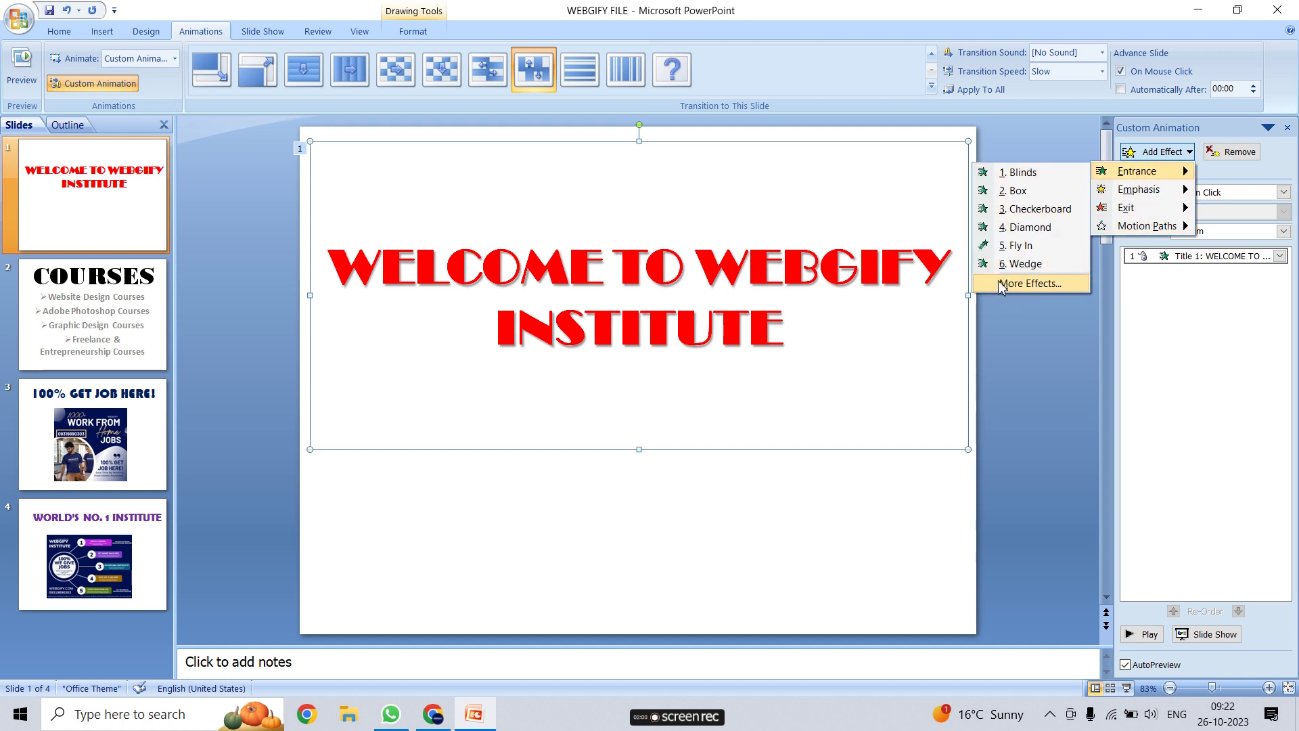
pyautogui.click(1028, 283)
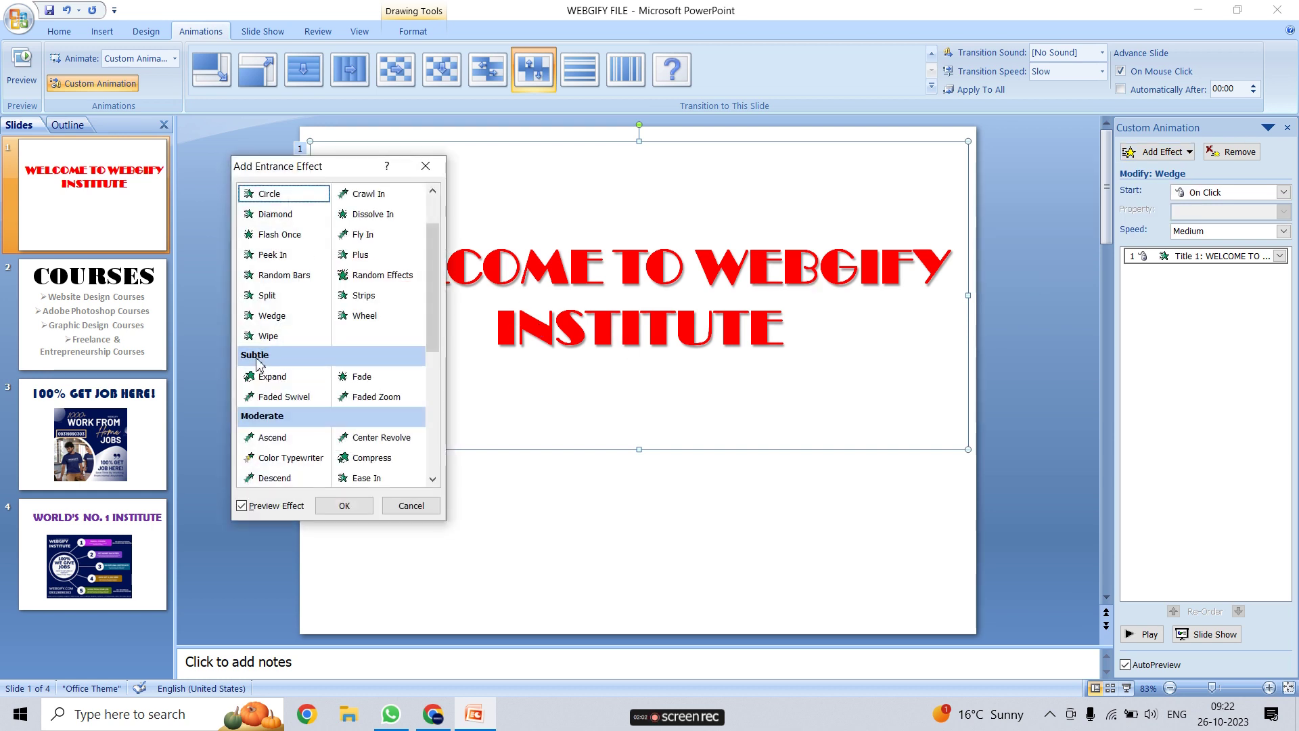
pyautogui.scroll(-1, 324, 402)
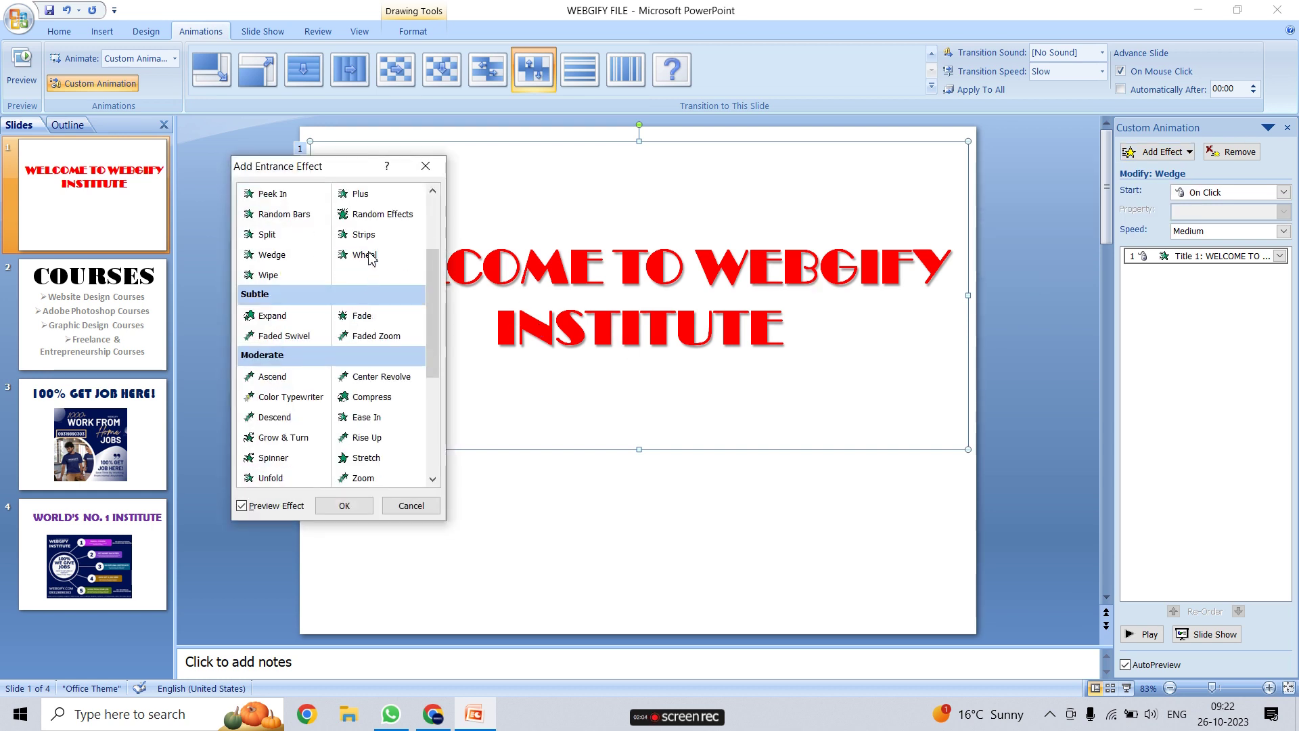
pyautogui.click(265, 319)
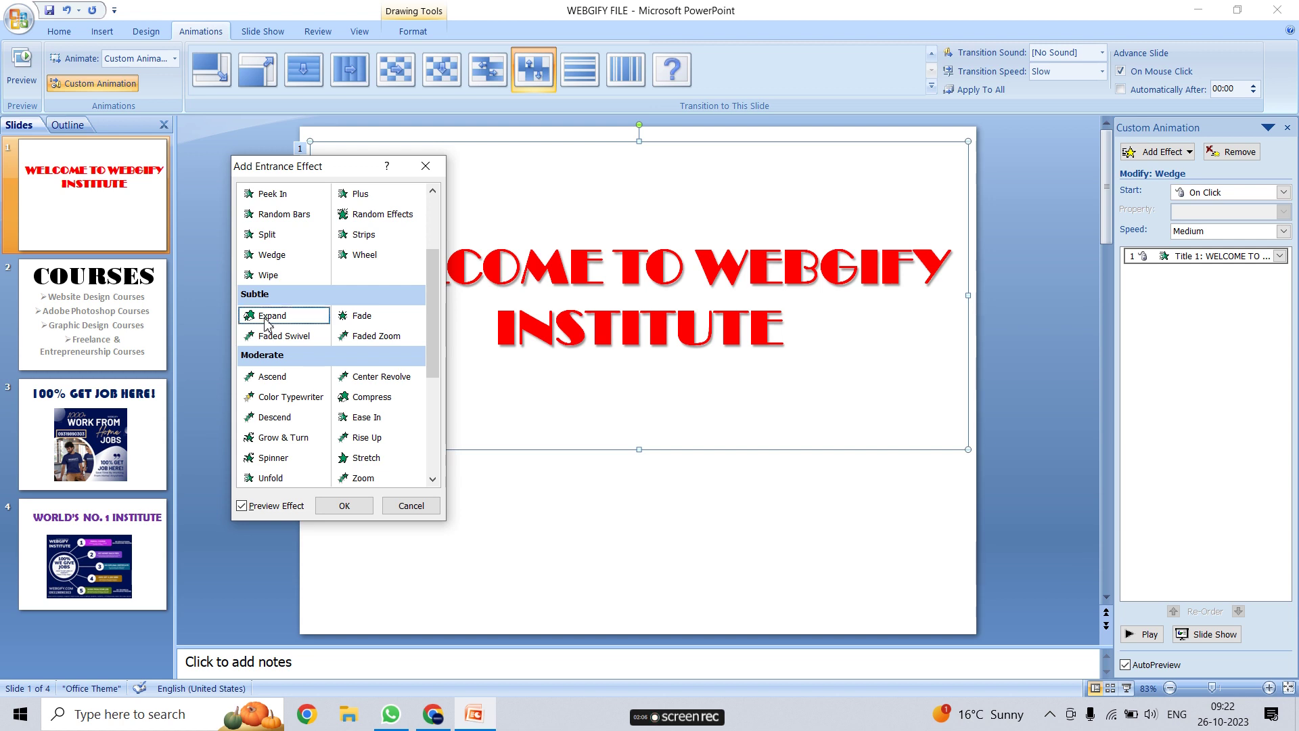
pyautogui.click(274, 256)
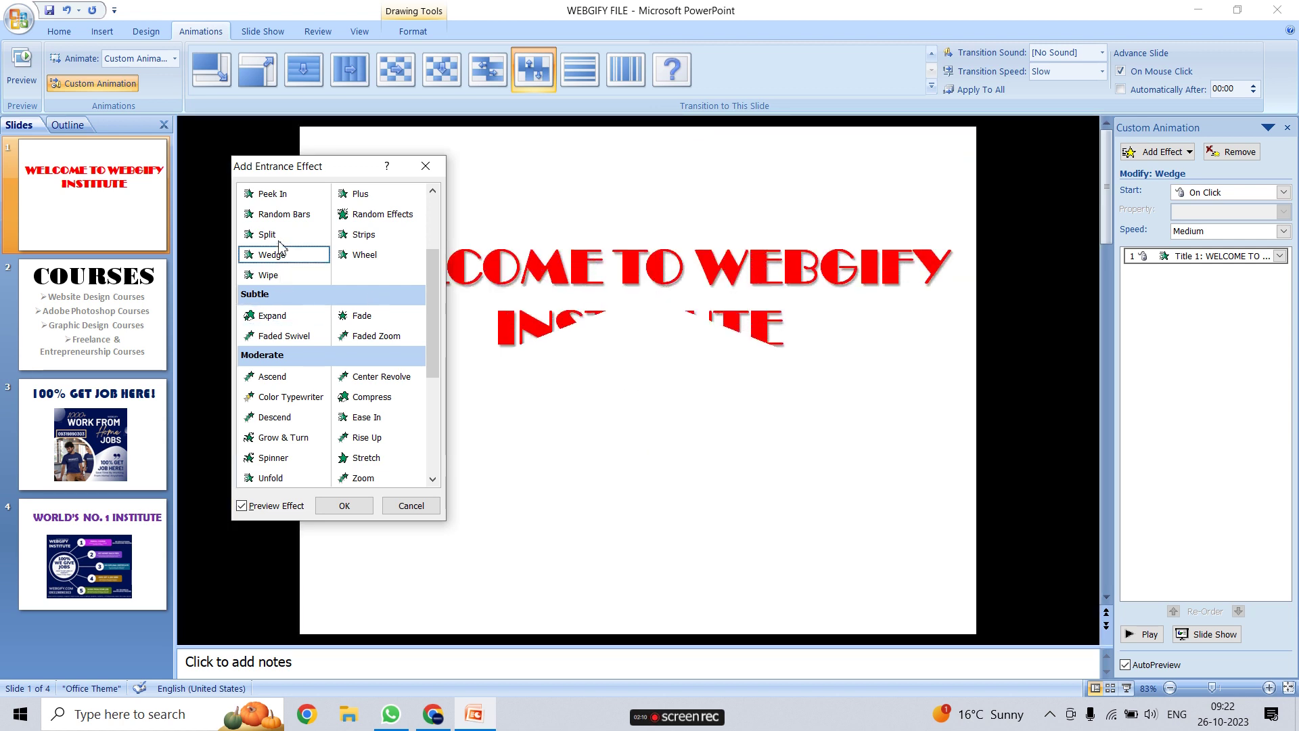
pyautogui.click(283, 235)
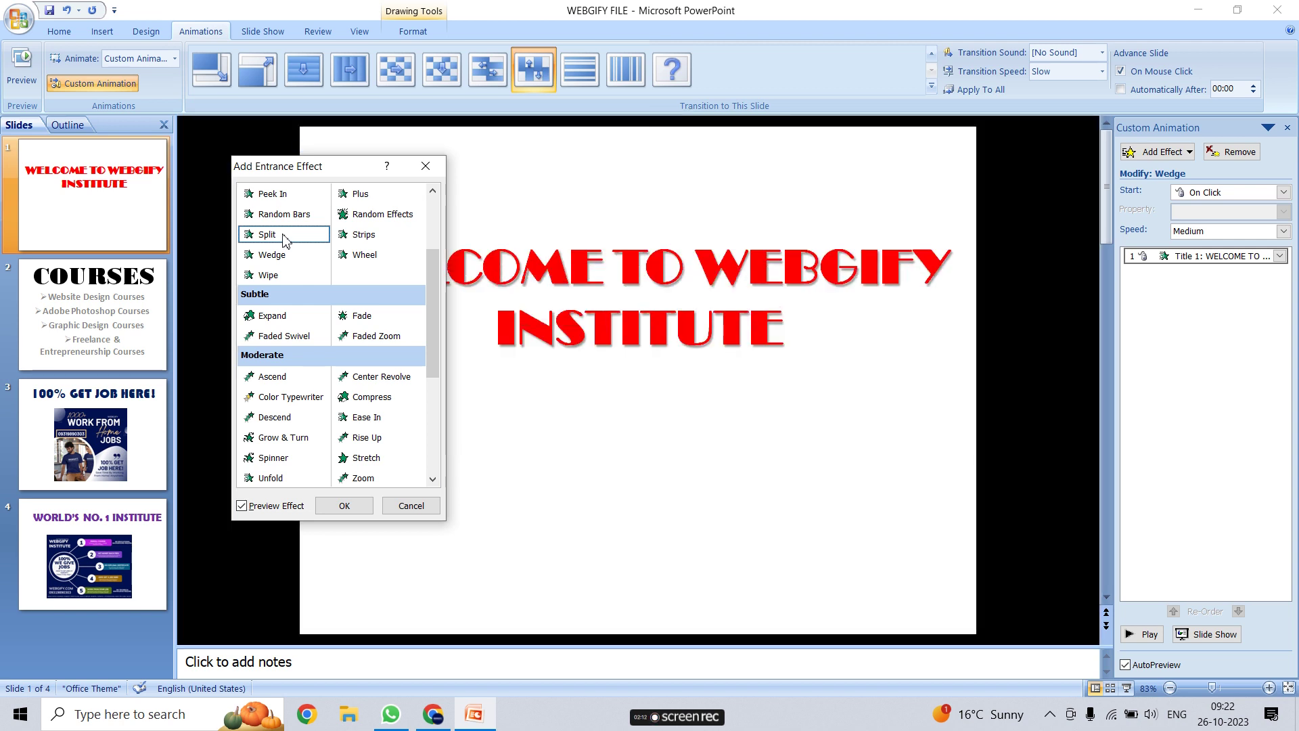
pyautogui.click(285, 216)
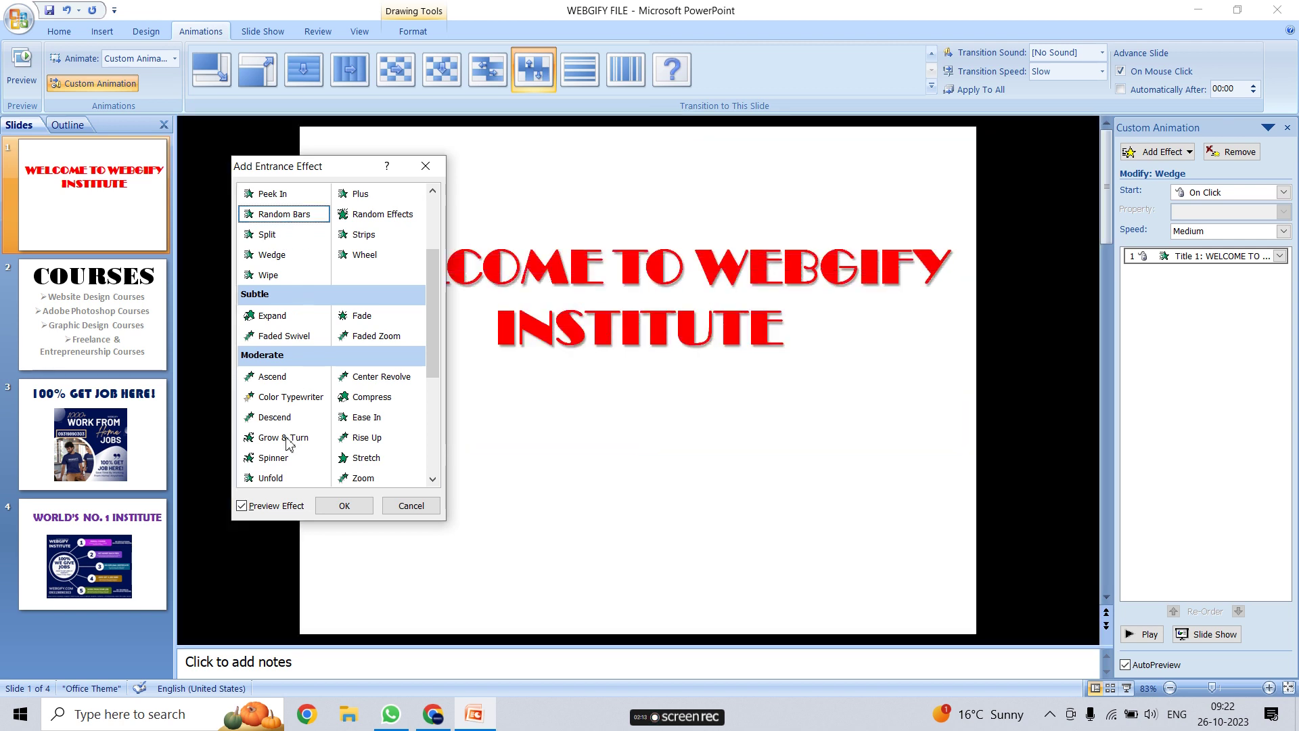
pyautogui.click(275, 437)
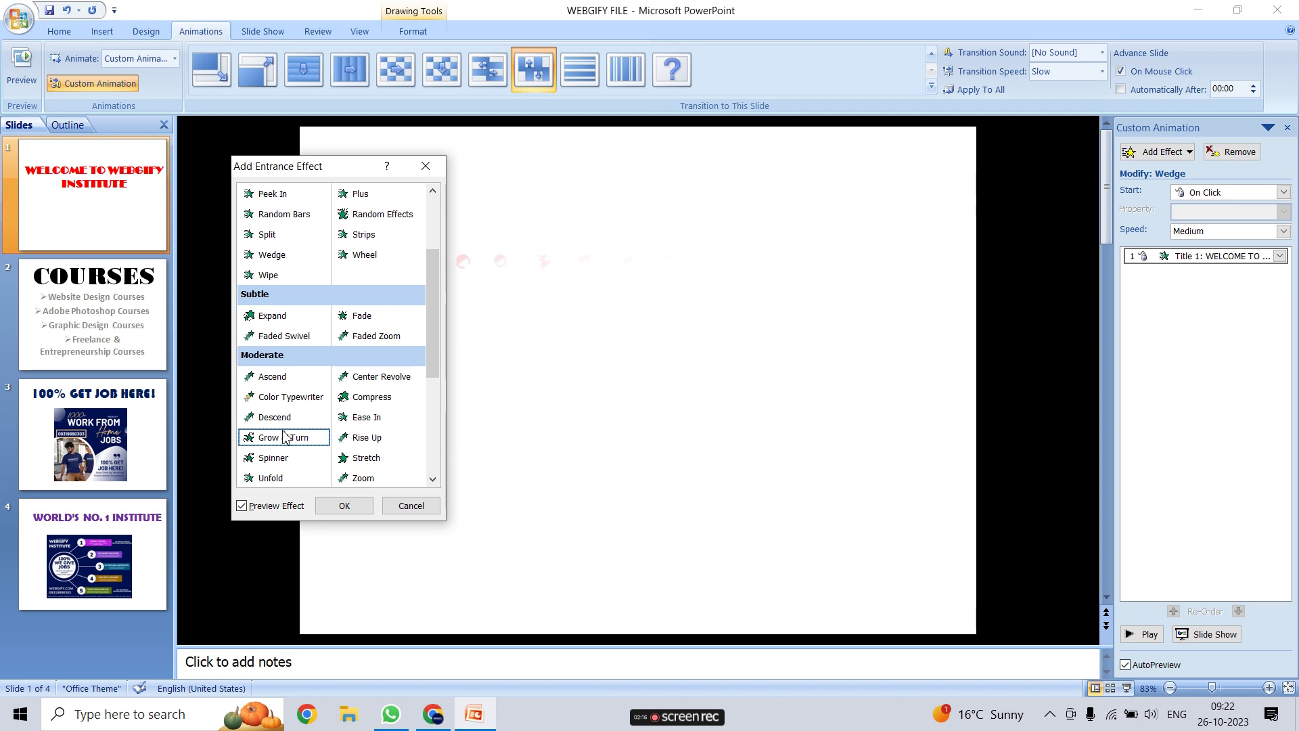
pyautogui.click(344, 505)
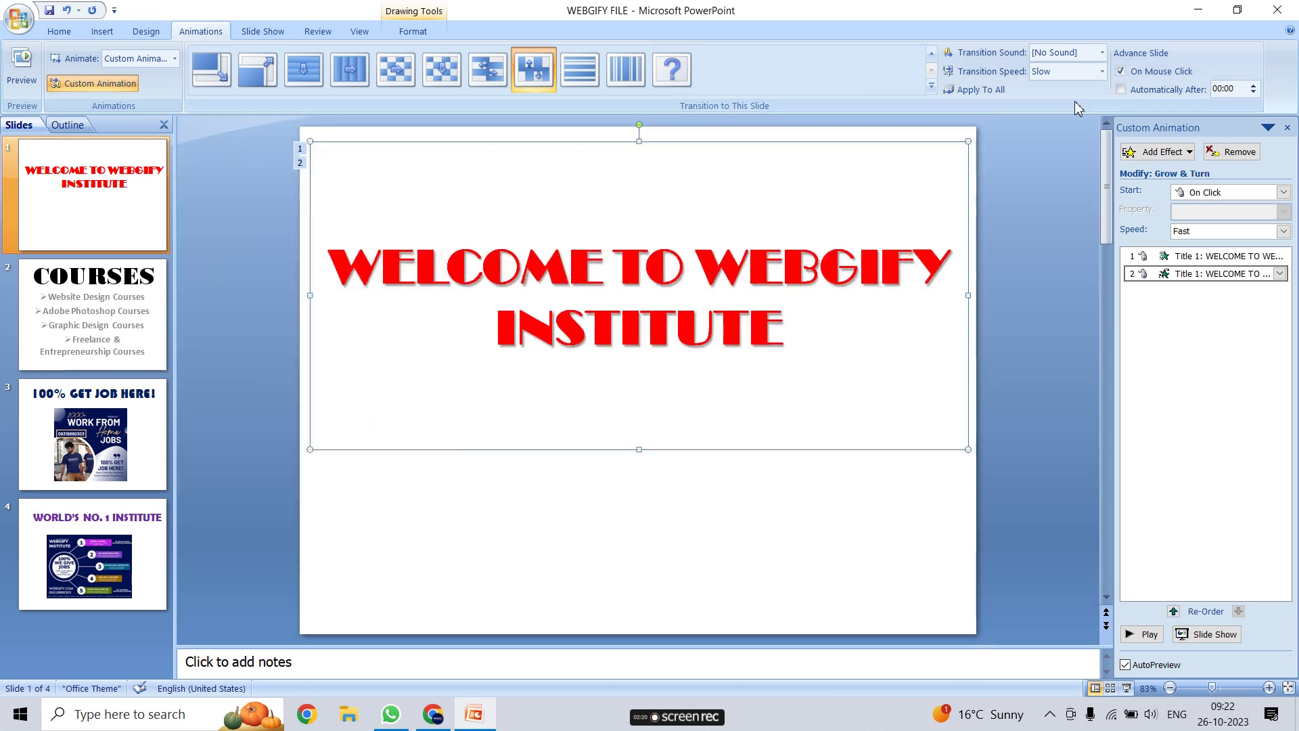
# Step: Preview the title slide transition, then give the COURSES slide a diagonal wipe at Slow speed
pyautogui.click(441, 68)
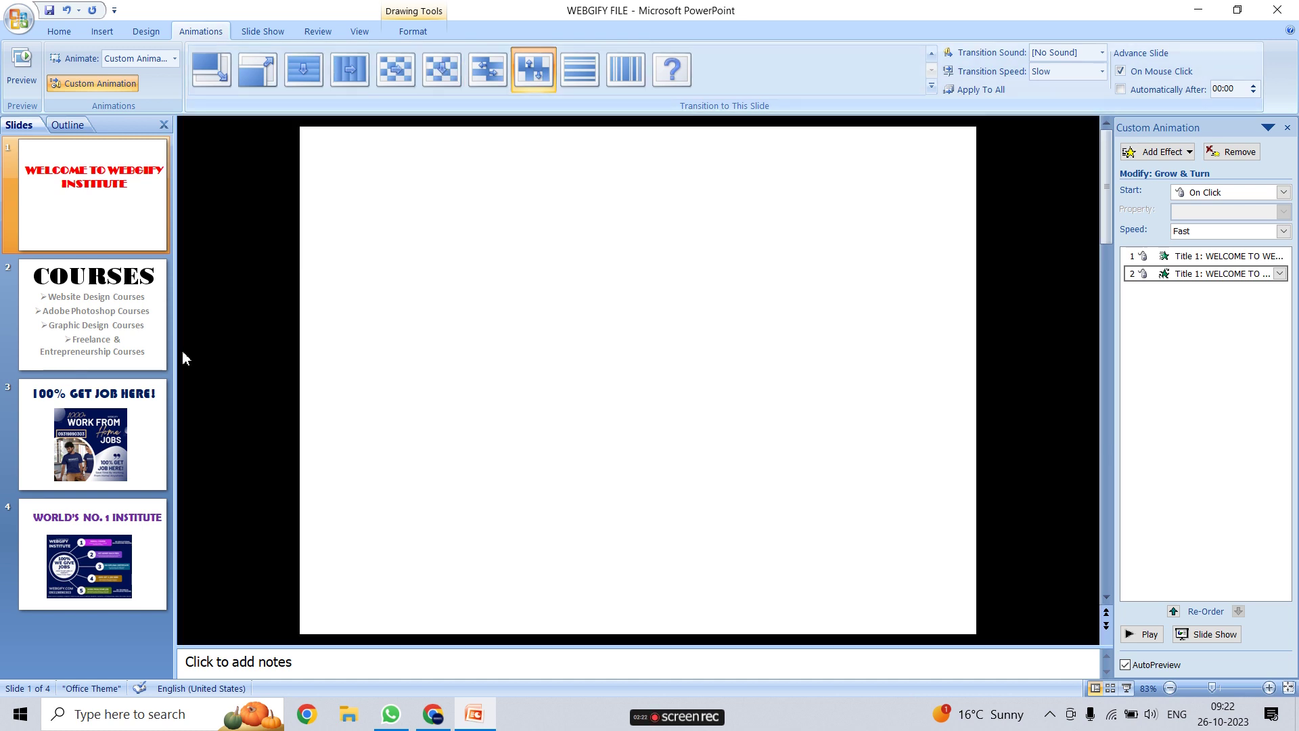
pyautogui.click(108, 314)
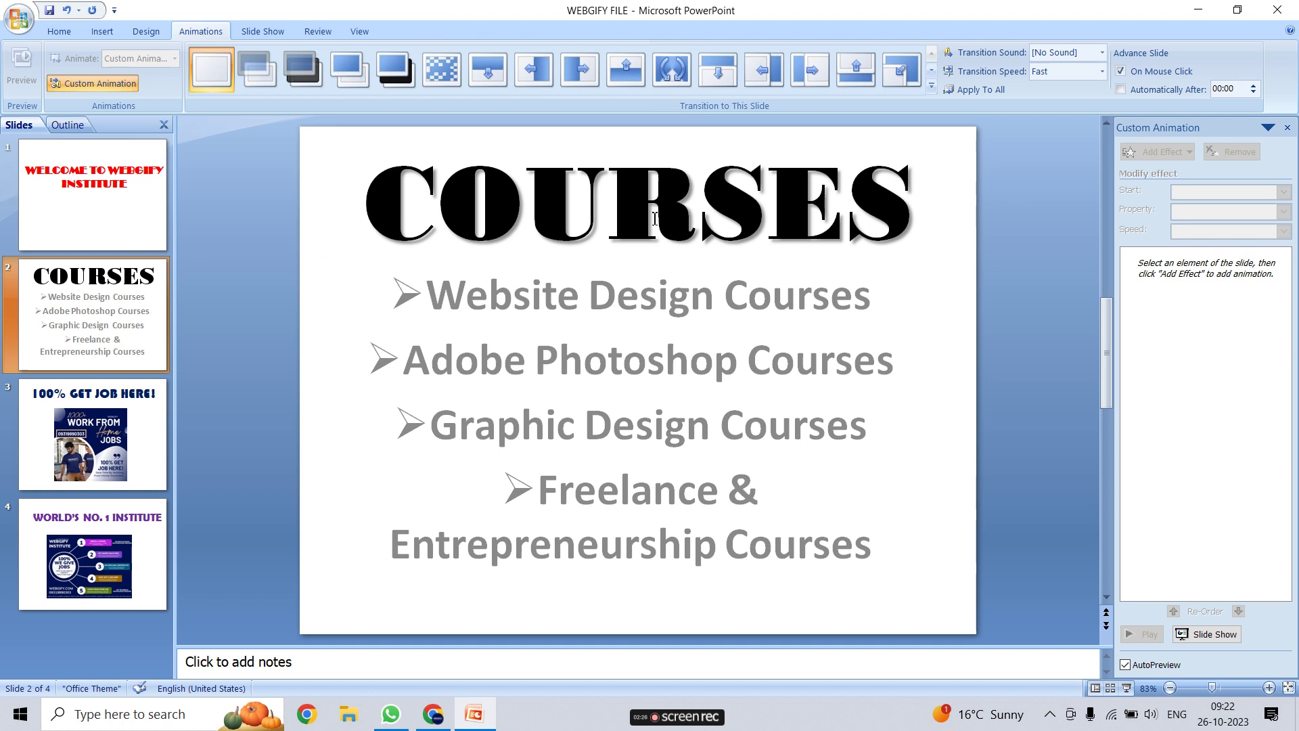
pyautogui.click(932, 87)
pyautogui.click(718, 263)
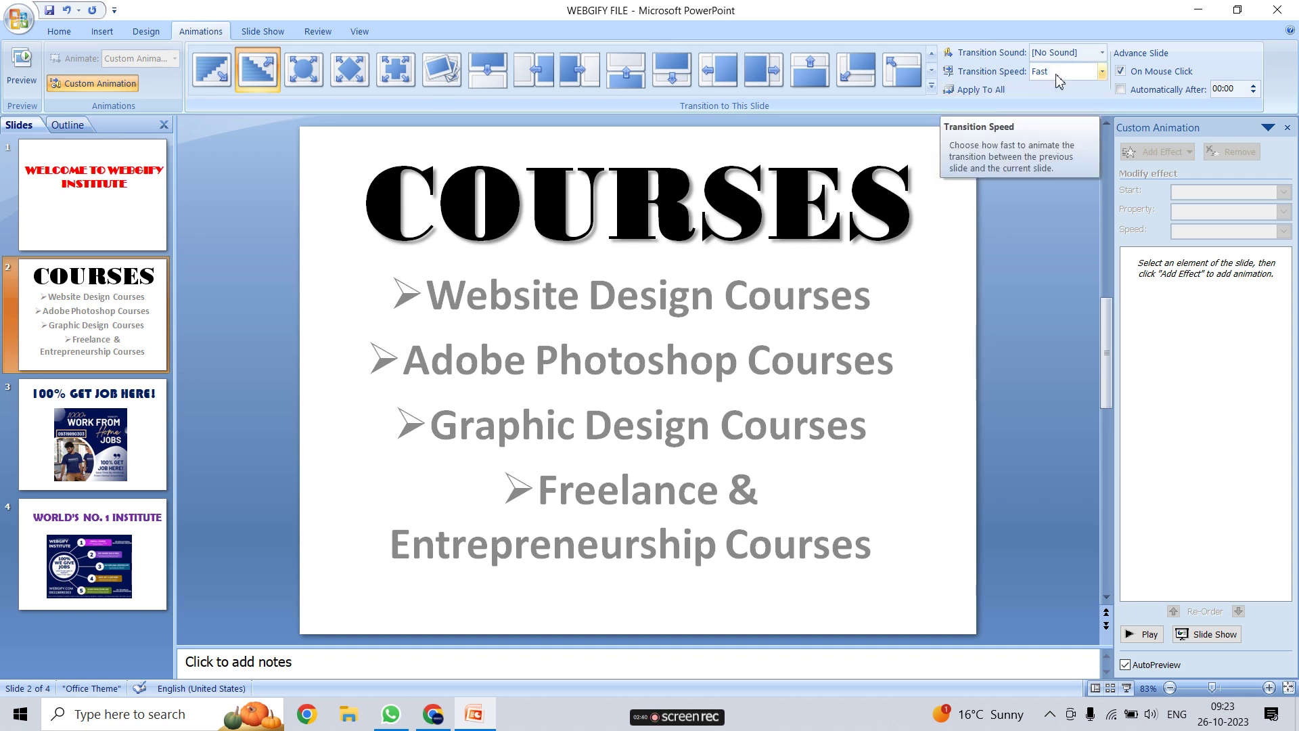
pyautogui.click(1102, 73)
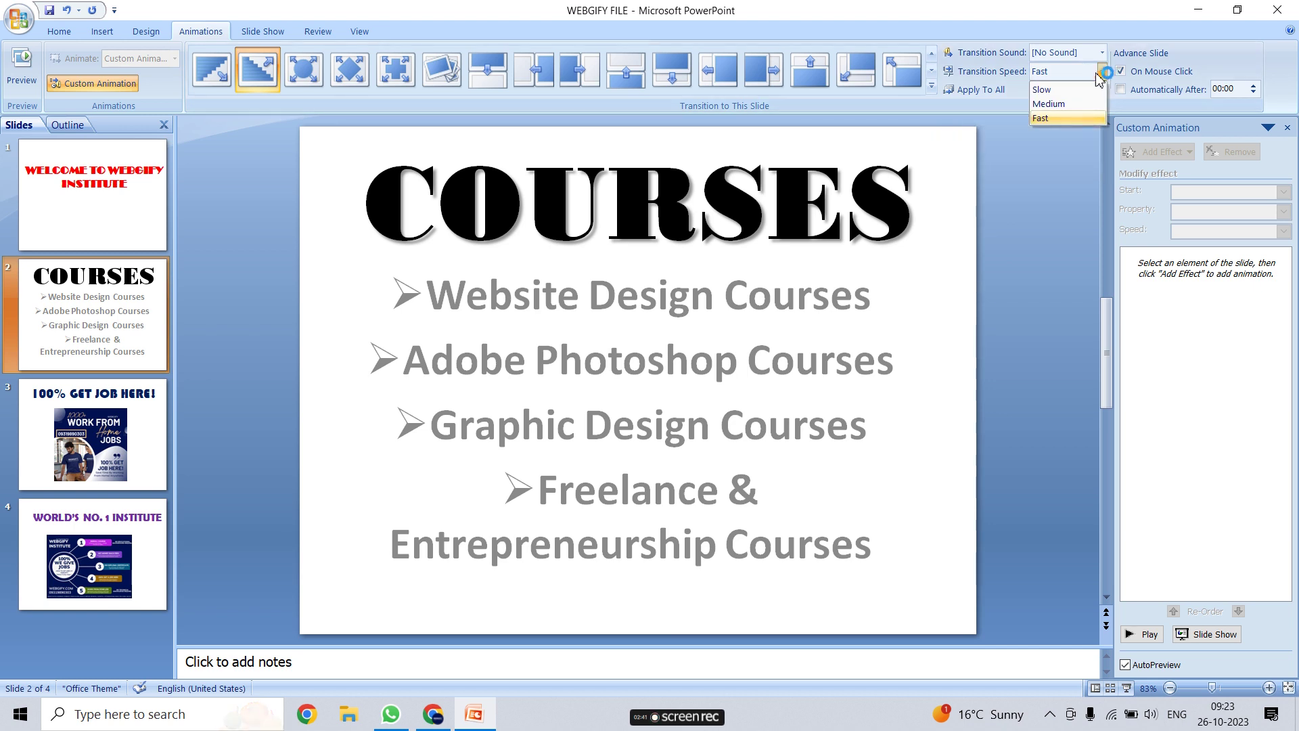
pyautogui.click(1050, 90)
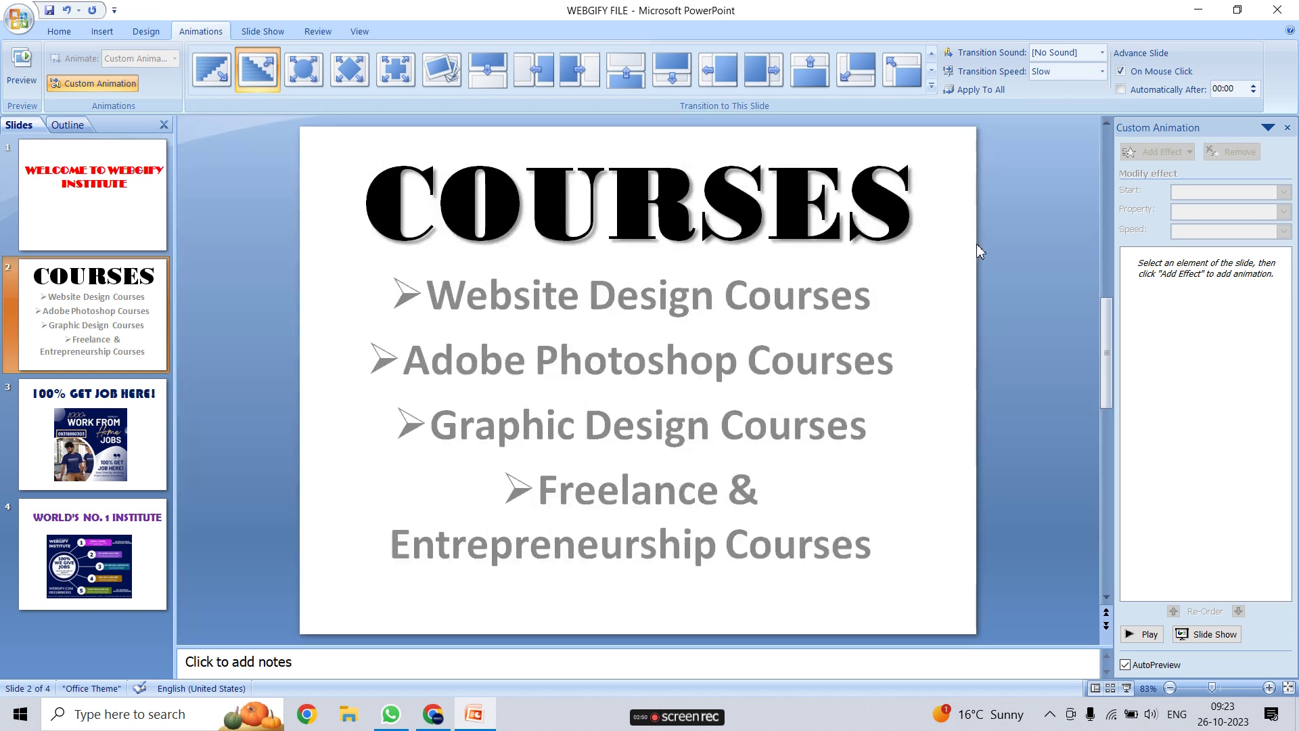
# Step: Try slide-in-from-right and push-and-cover transitions on the COURSES slide, then go to slide 3
pyautogui.click(128, 443)
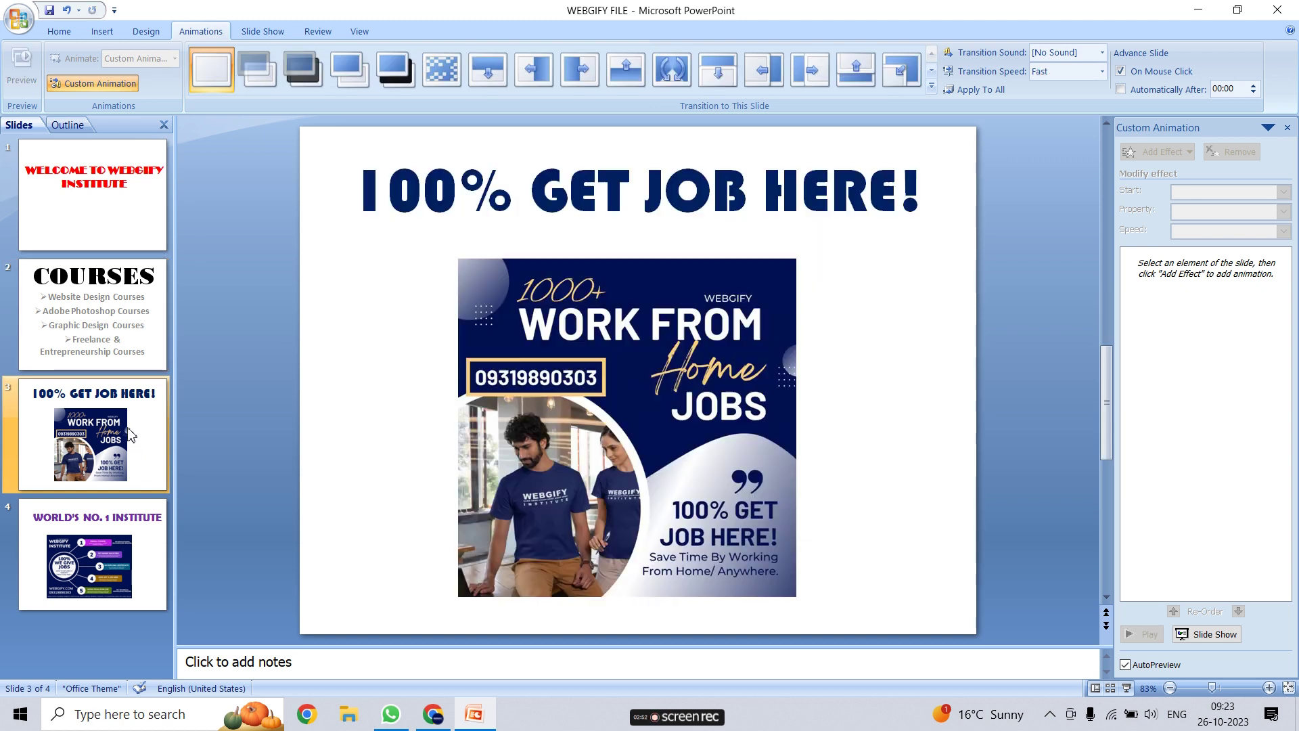
pyautogui.click(154, 316)
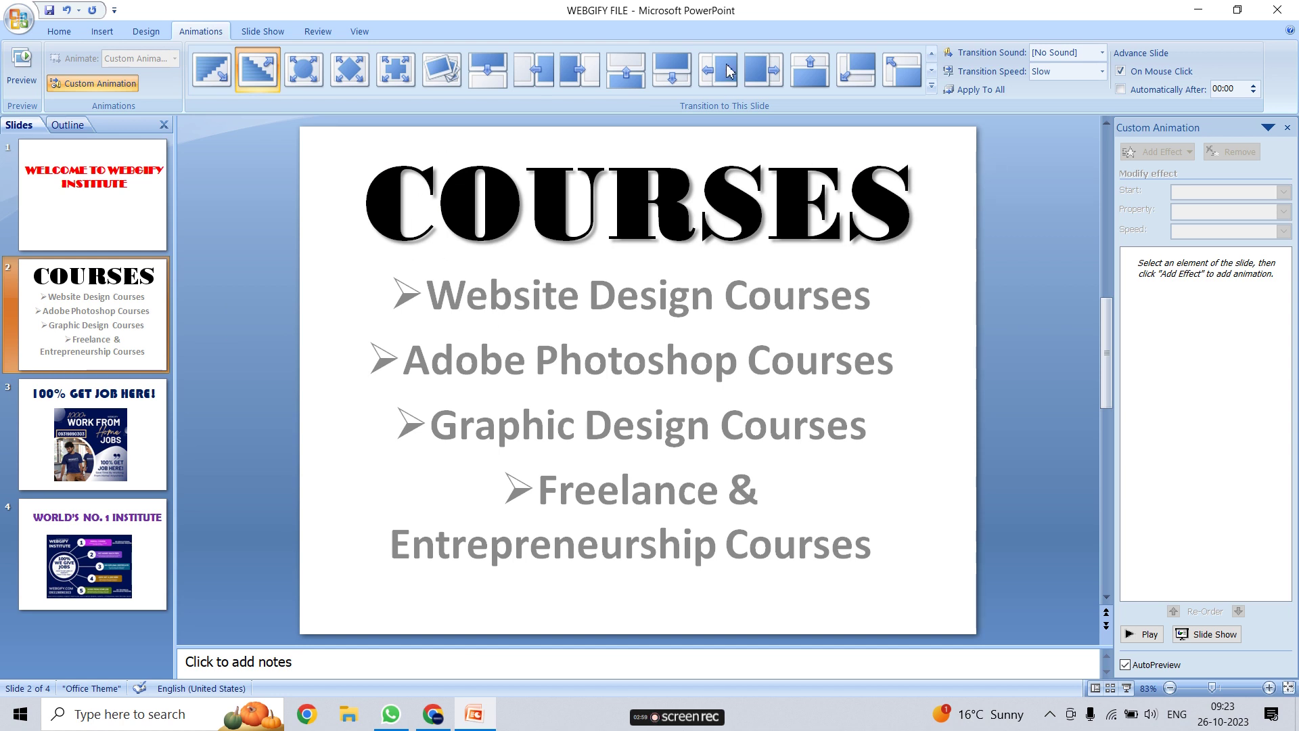
pyautogui.click(709, 85)
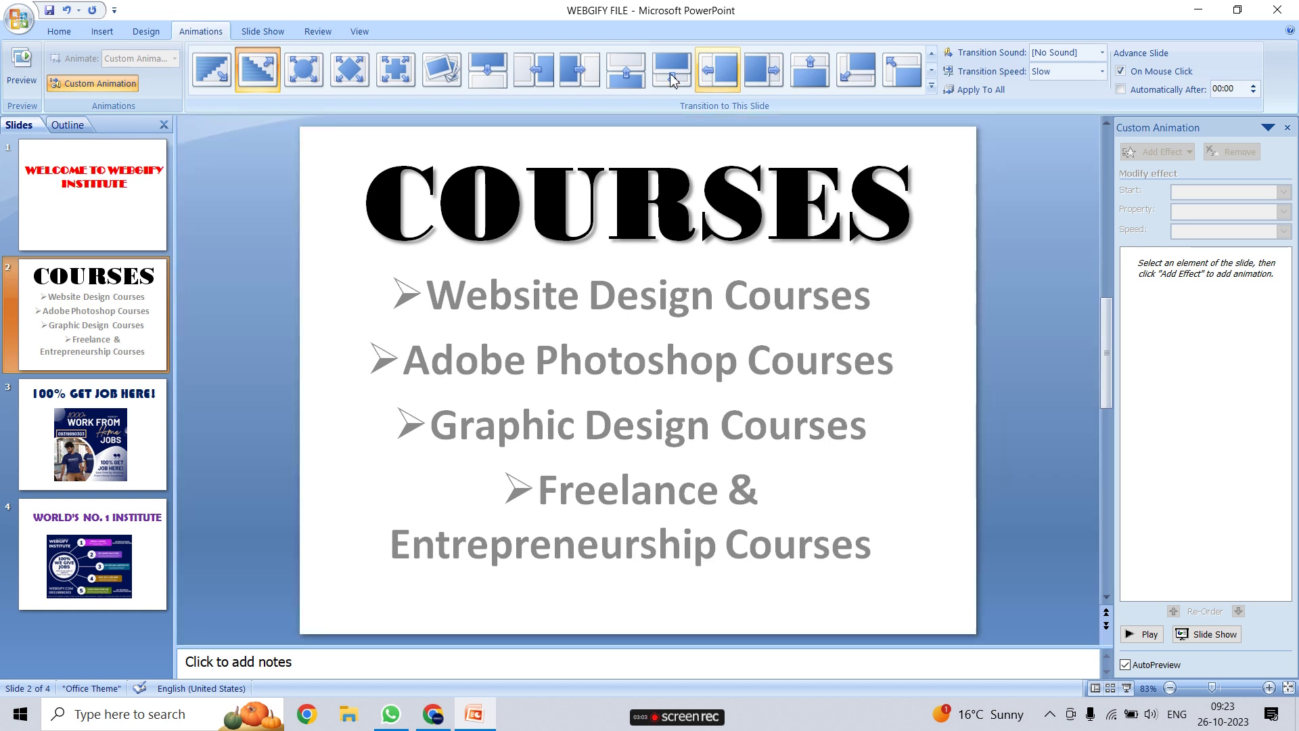
pyautogui.click(673, 80)
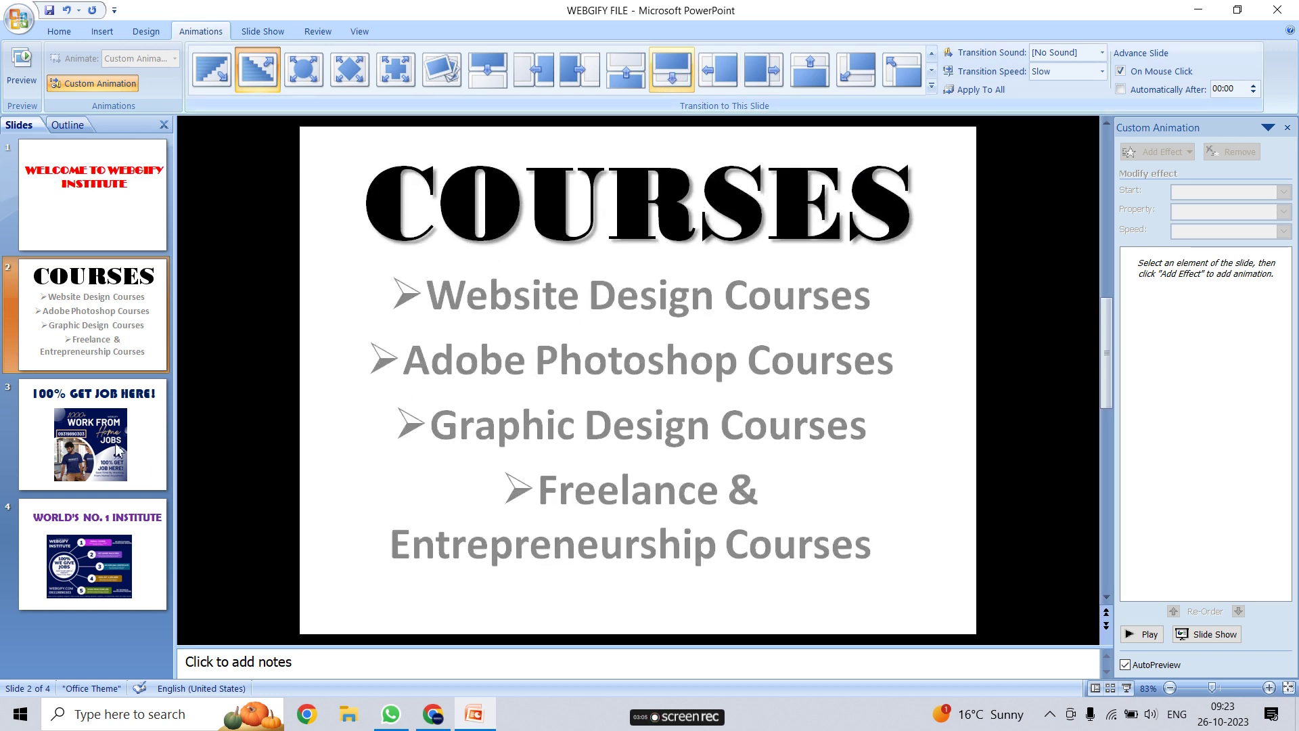
pyautogui.click(91, 446)
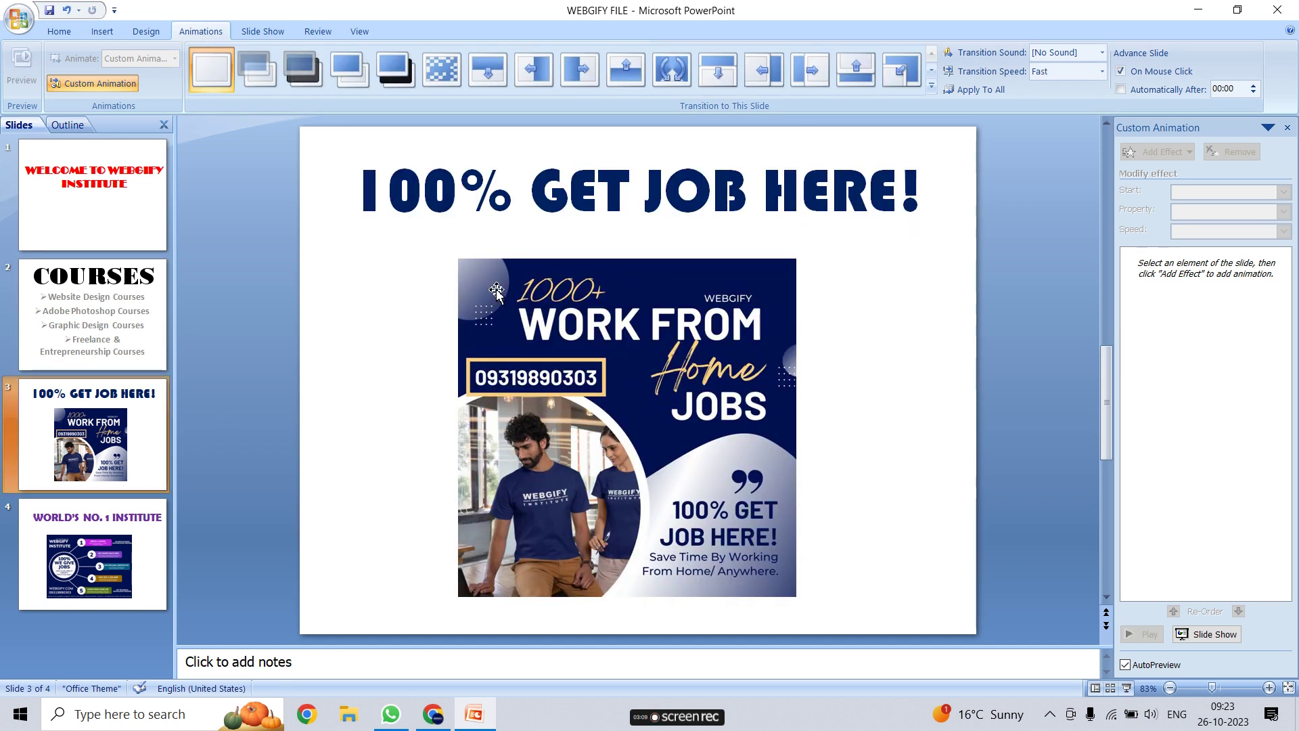
# Step: Glance at the Design themes, then return to the Home ribbon
pyautogui.click(142, 32)
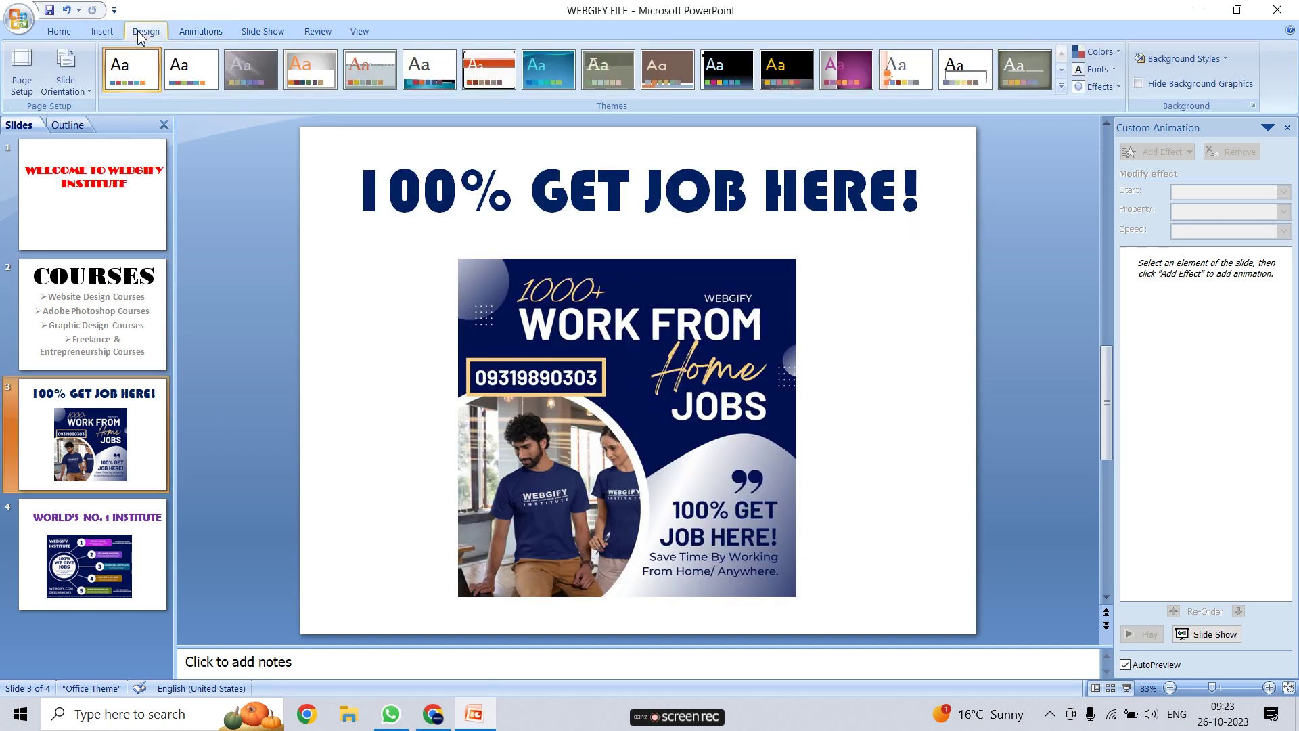
pyautogui.click(102, 32)
pyautogui.click(59, 31)
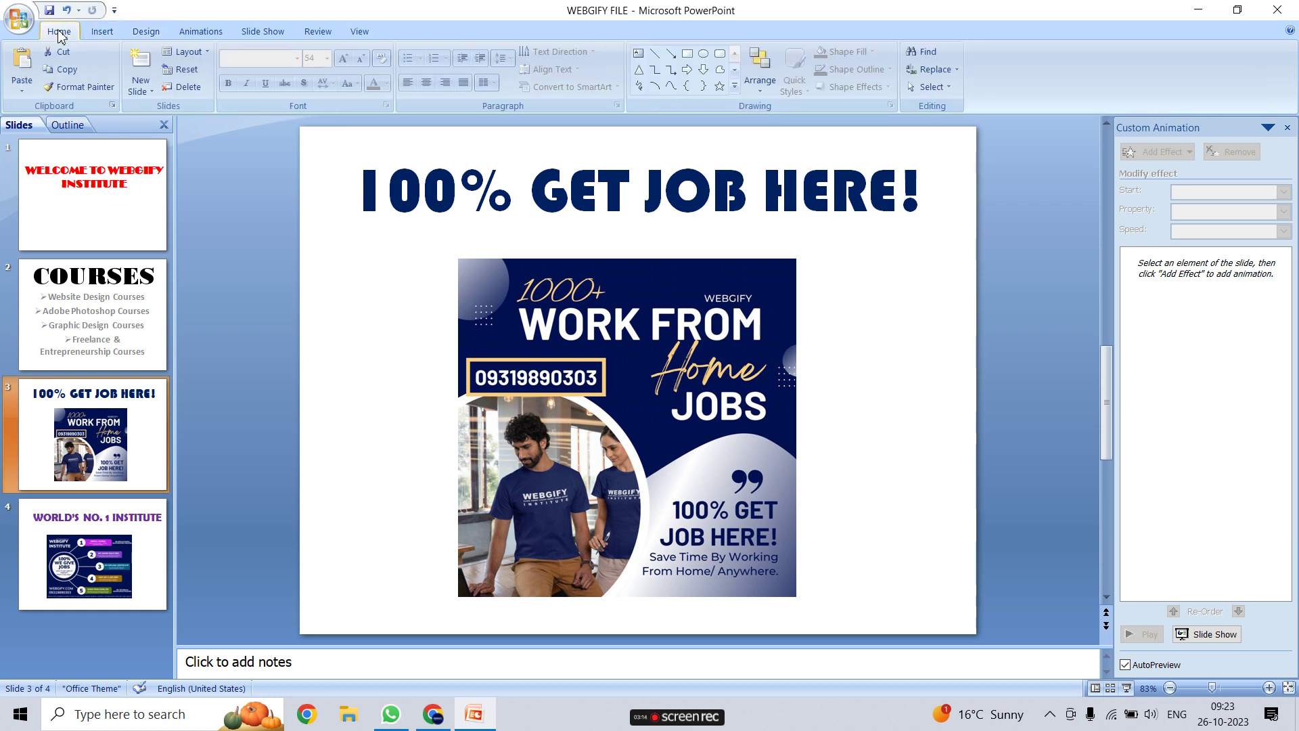
# Step: Style the job poster picture on slide 3 with Bevel Rectangle, then deselect it
pyautogui.click(609, 368)
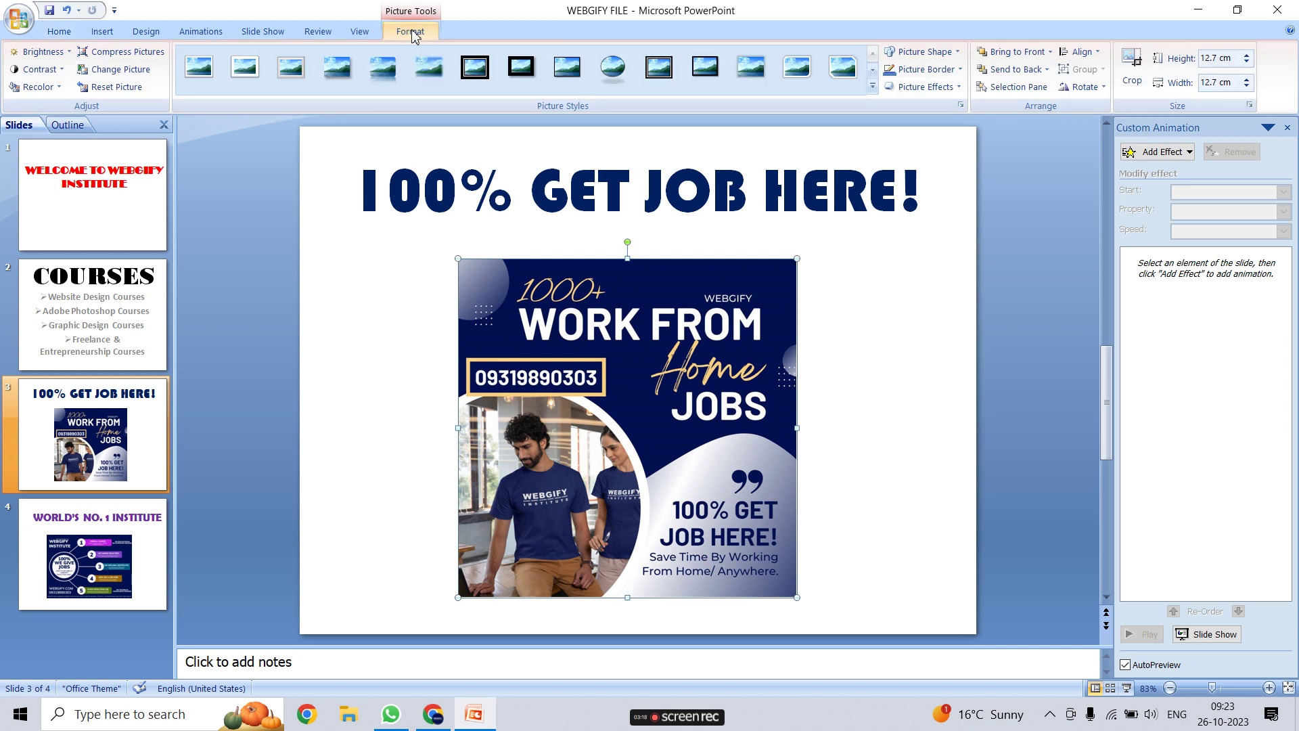
pyautogui.click(517, 81)
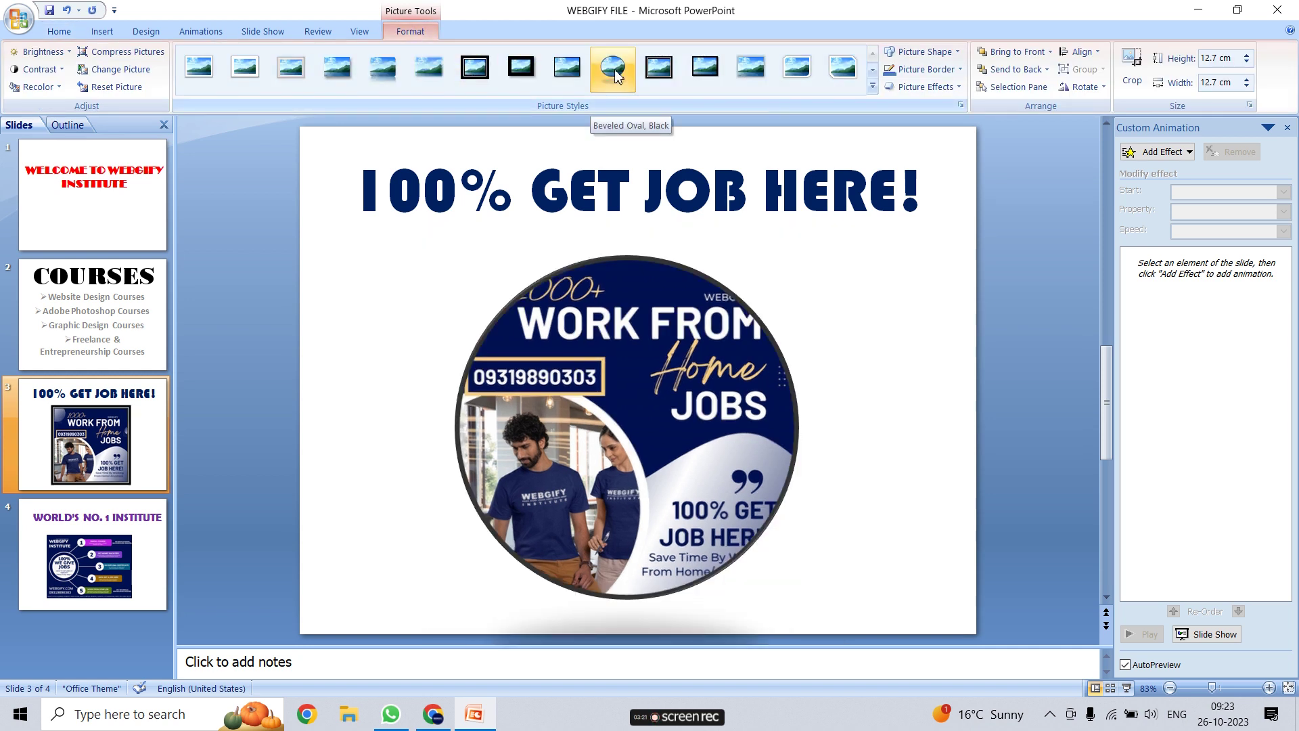
pyautogui.click(873, 87)
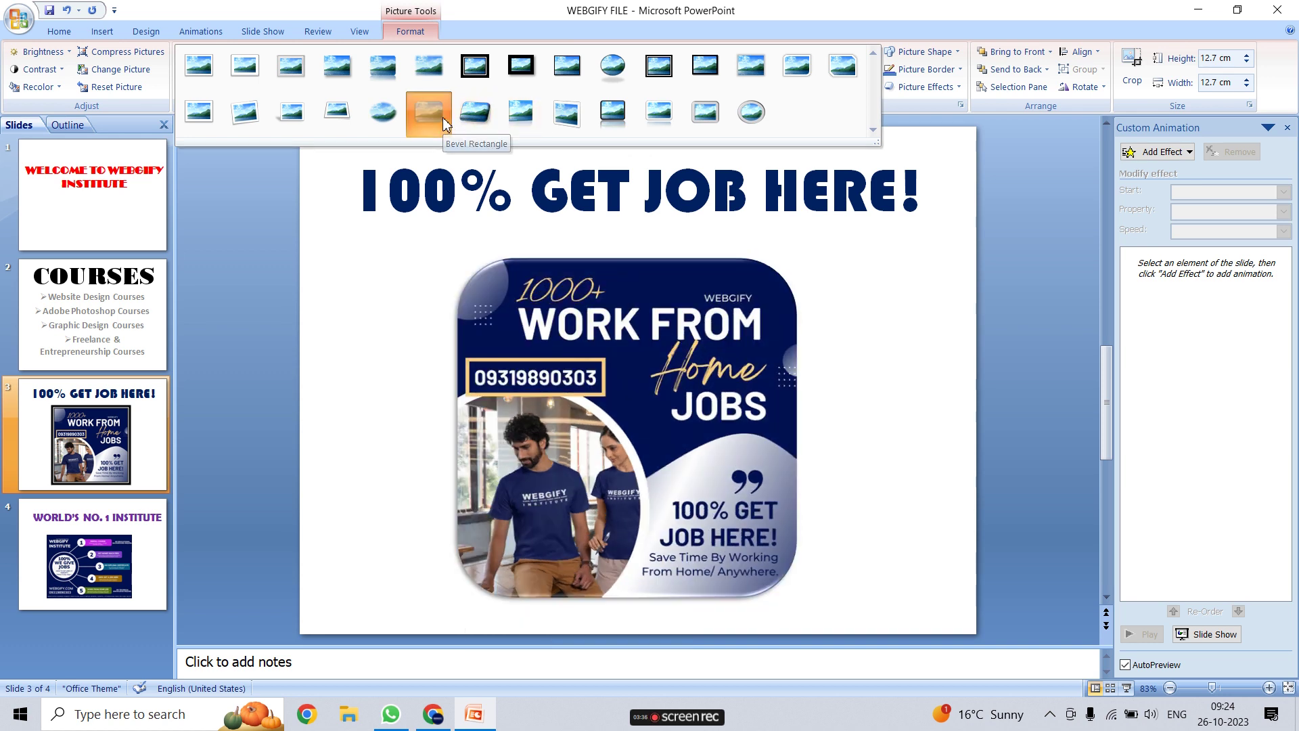
pyautogui.click(442, 116)
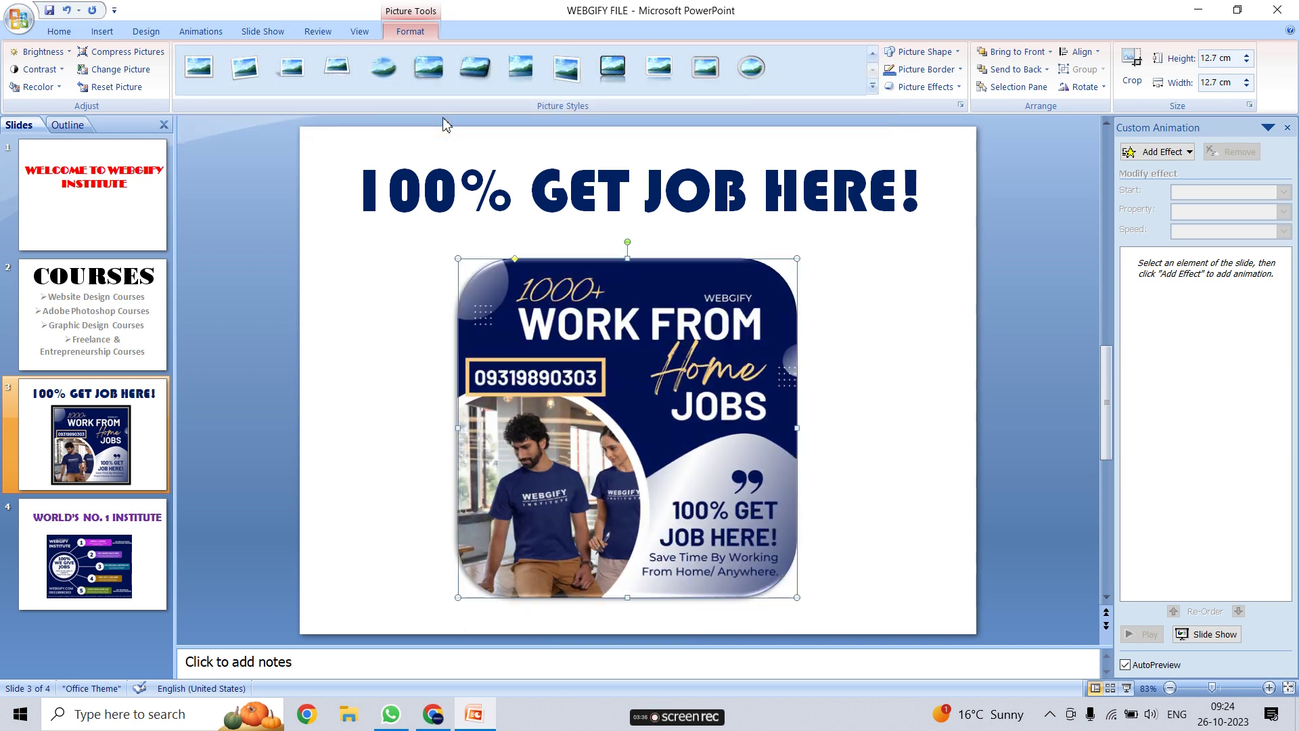
pyautogui.click(810, 197)
pyautogui.click(909, 318)
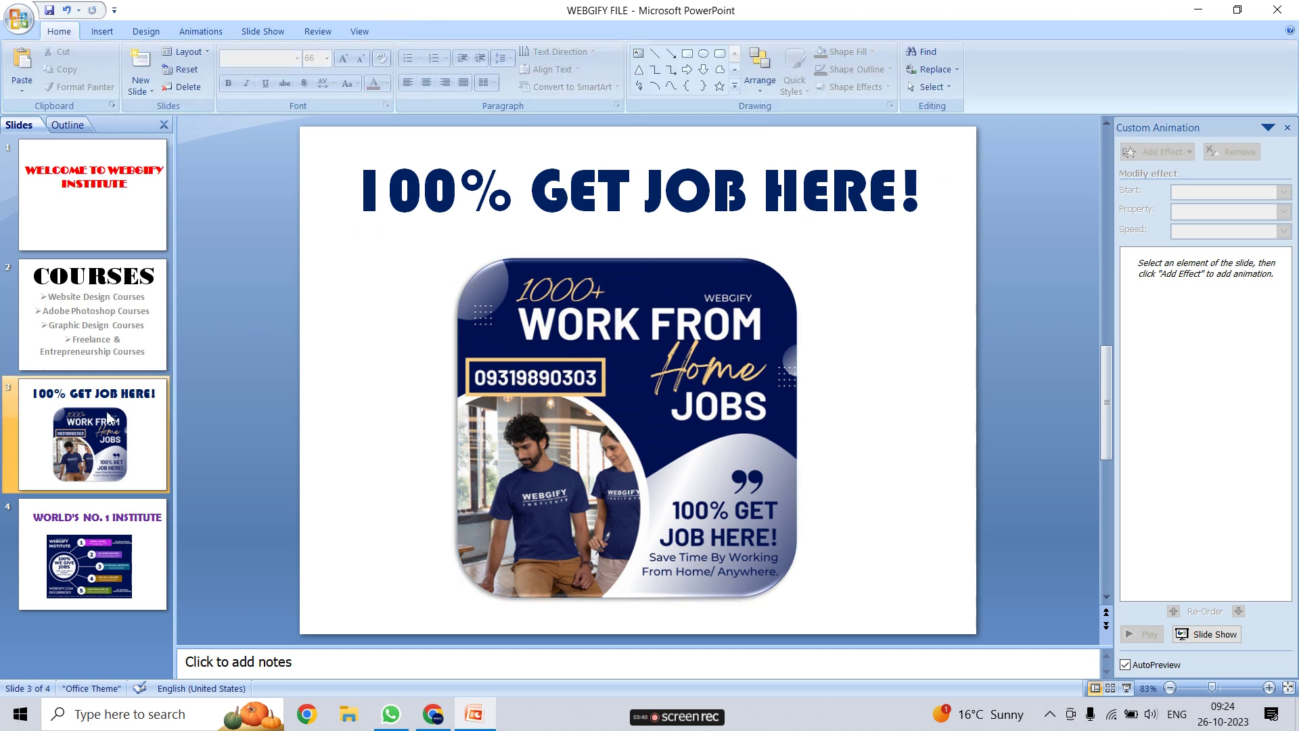
# Step: Give slide 3 the last Wipes transition at Slow speed, then move to slide 4
pyautogui.click(206, 34)
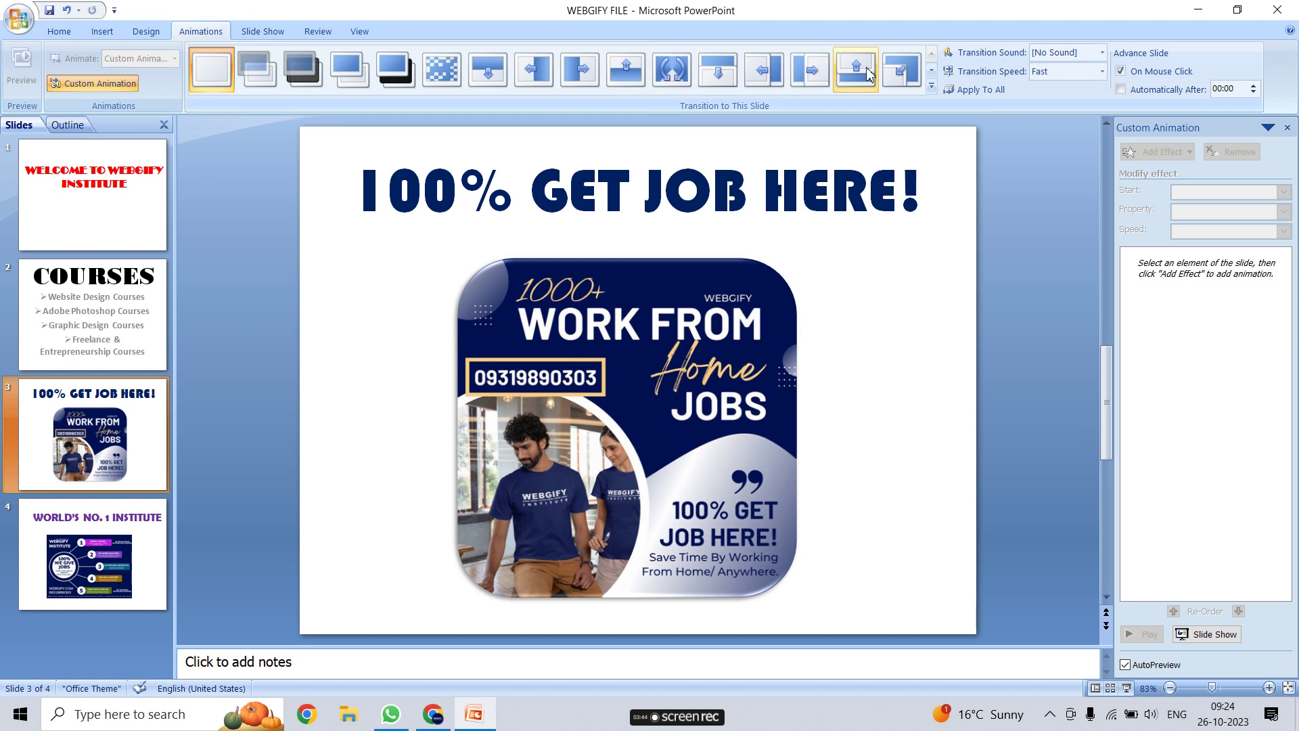
pyautogui.click(685, 67)
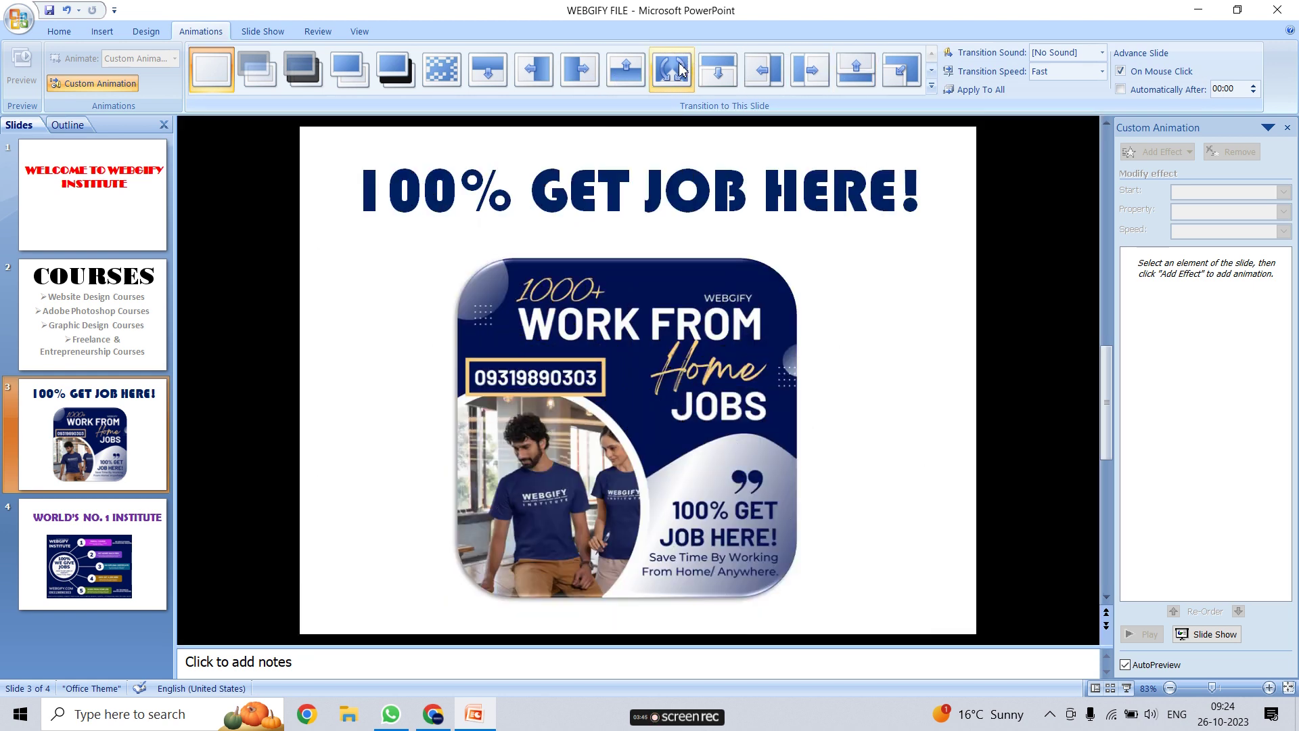
pyautogui.click(395, 67)
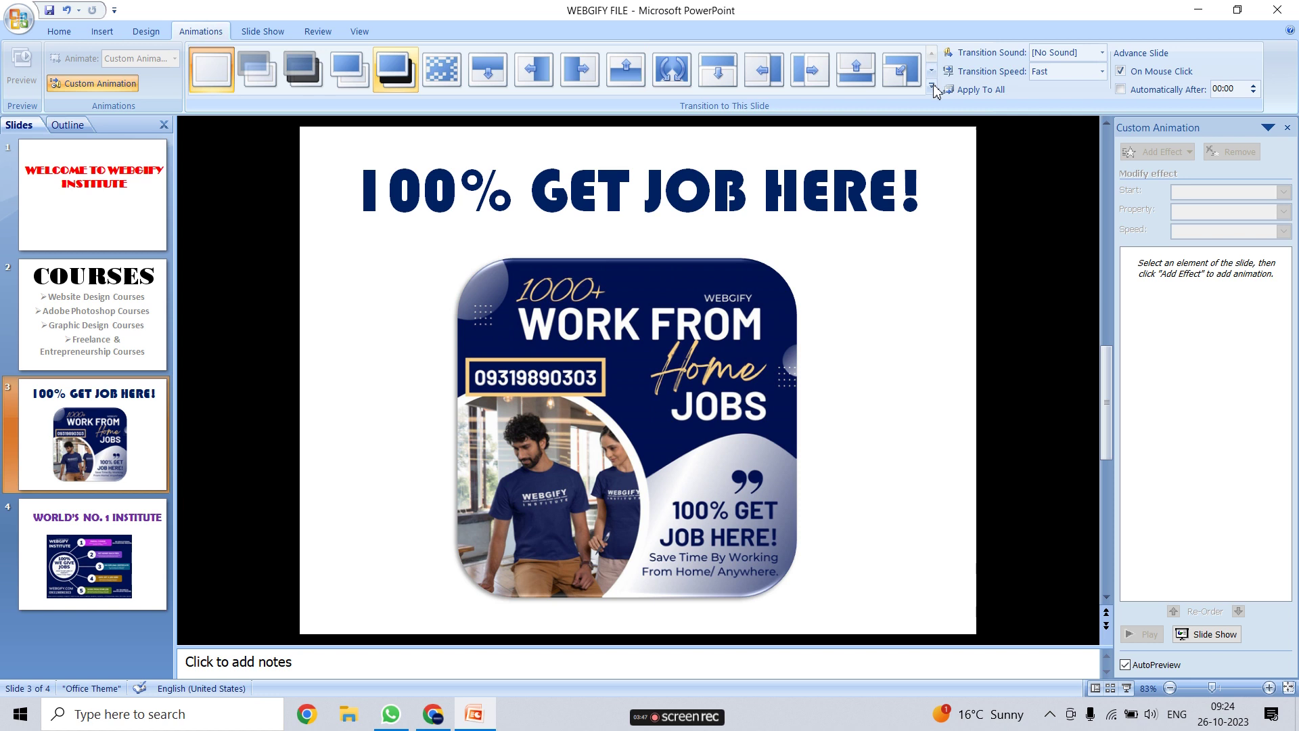
pyautogui.click(931, 86)
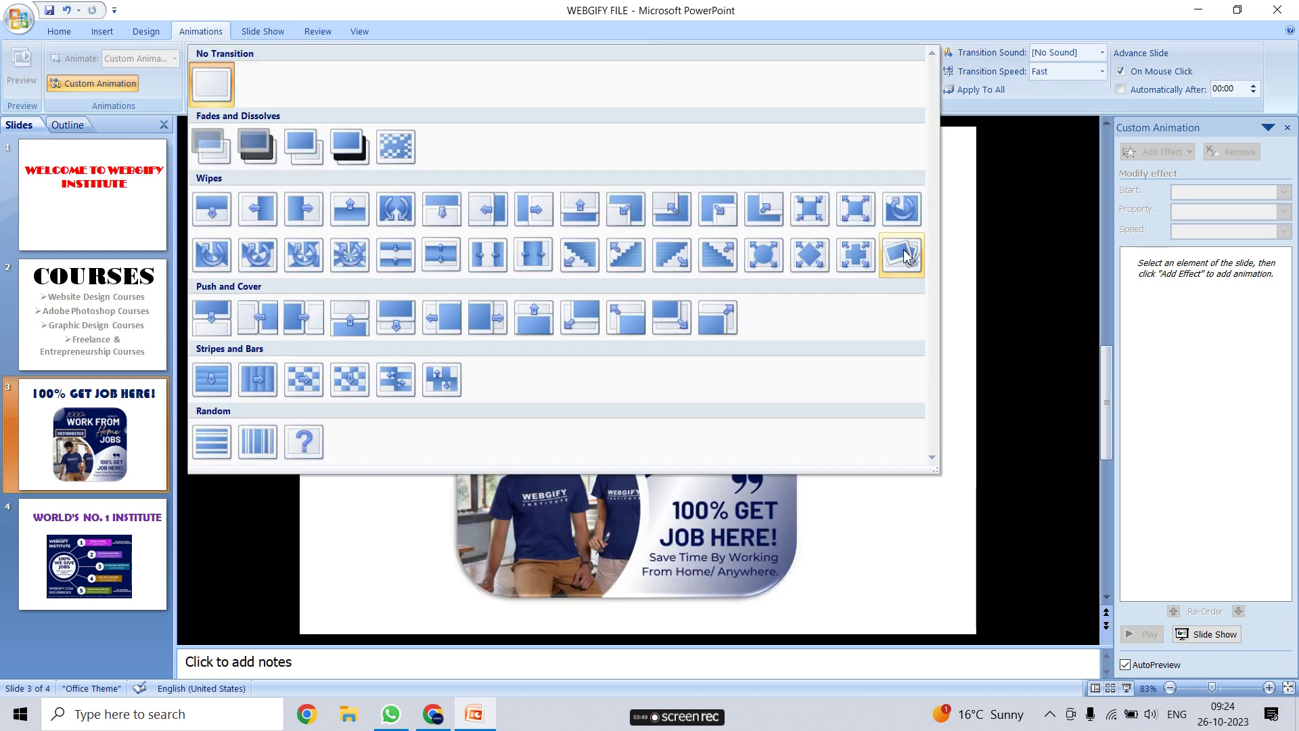
pyautogui.click(905, 256)
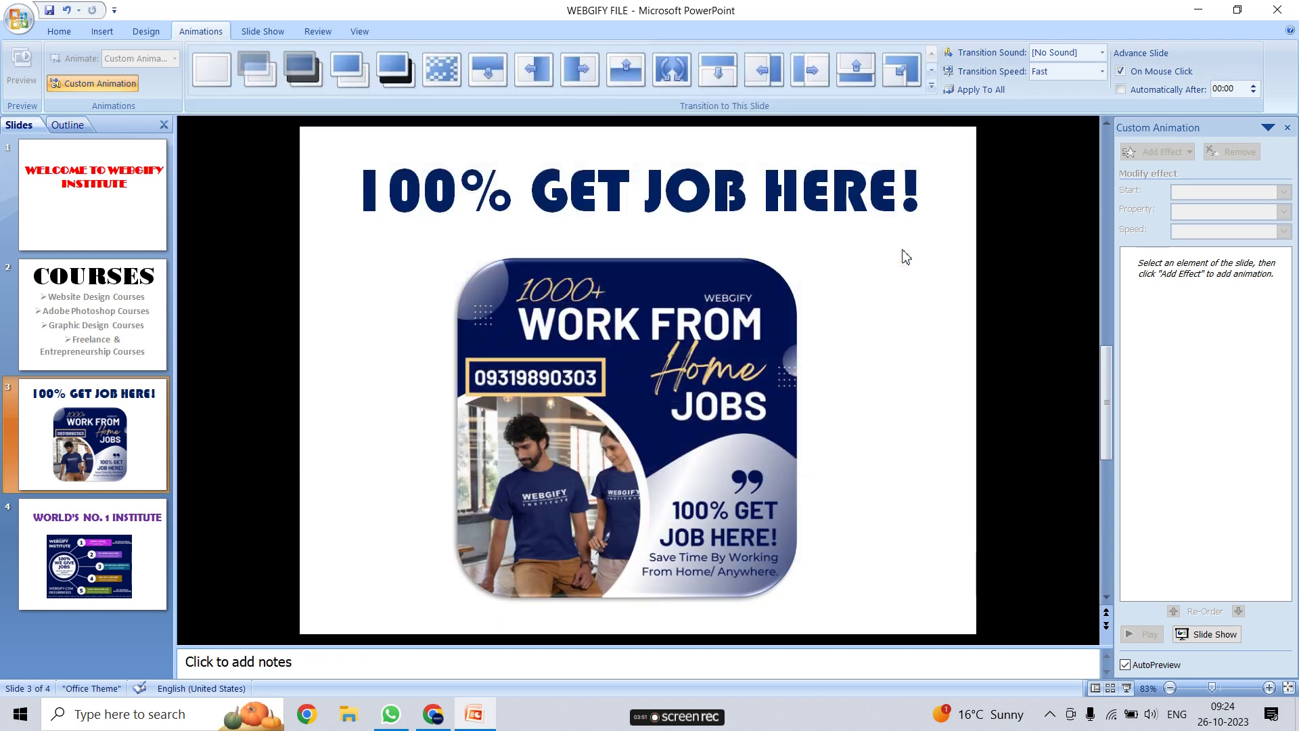
pyautogui.click(1101, 71)
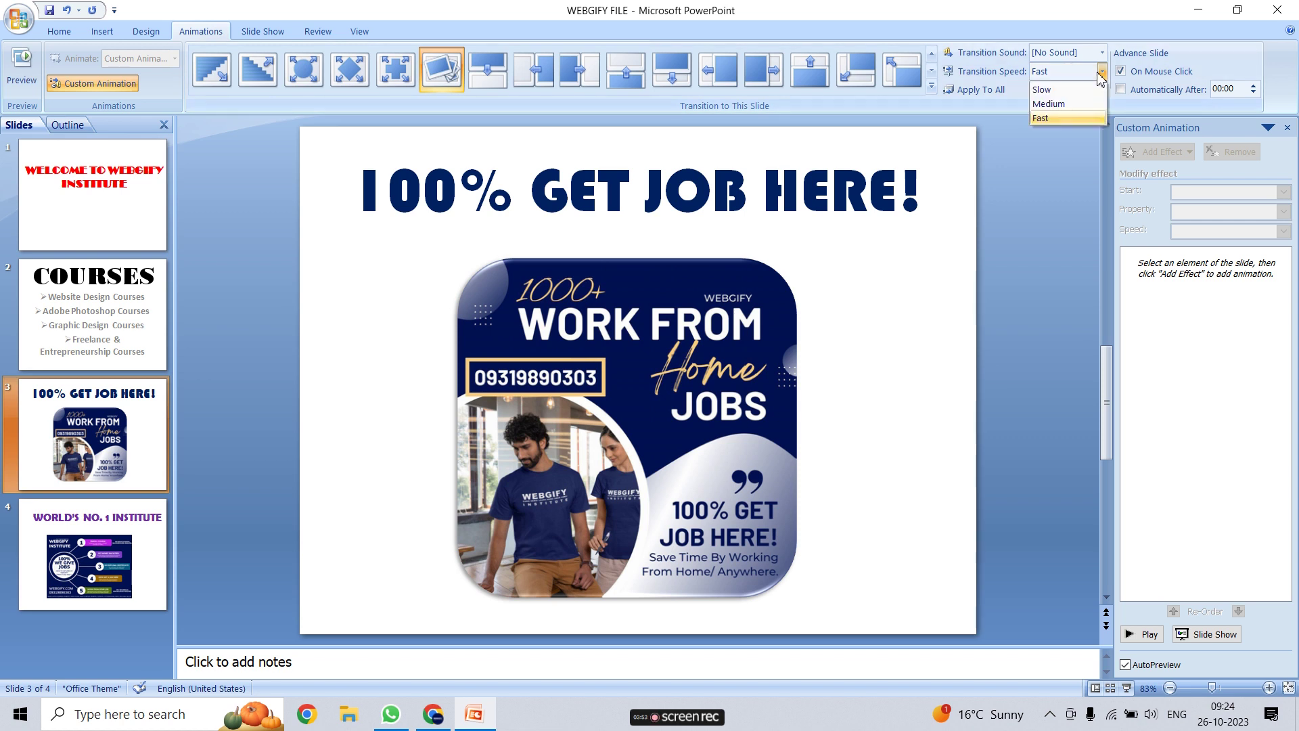
pyautogui.click(1054, 91)
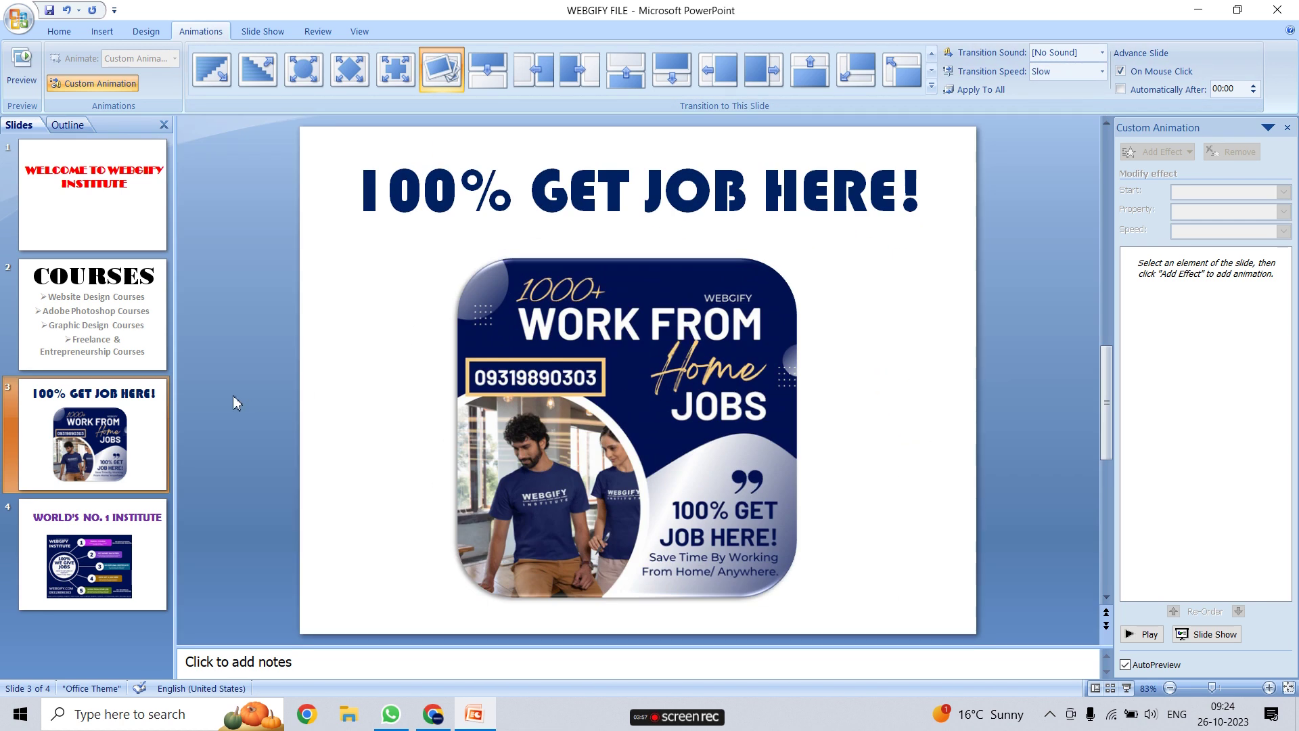
pyautogui.click(100, 548)
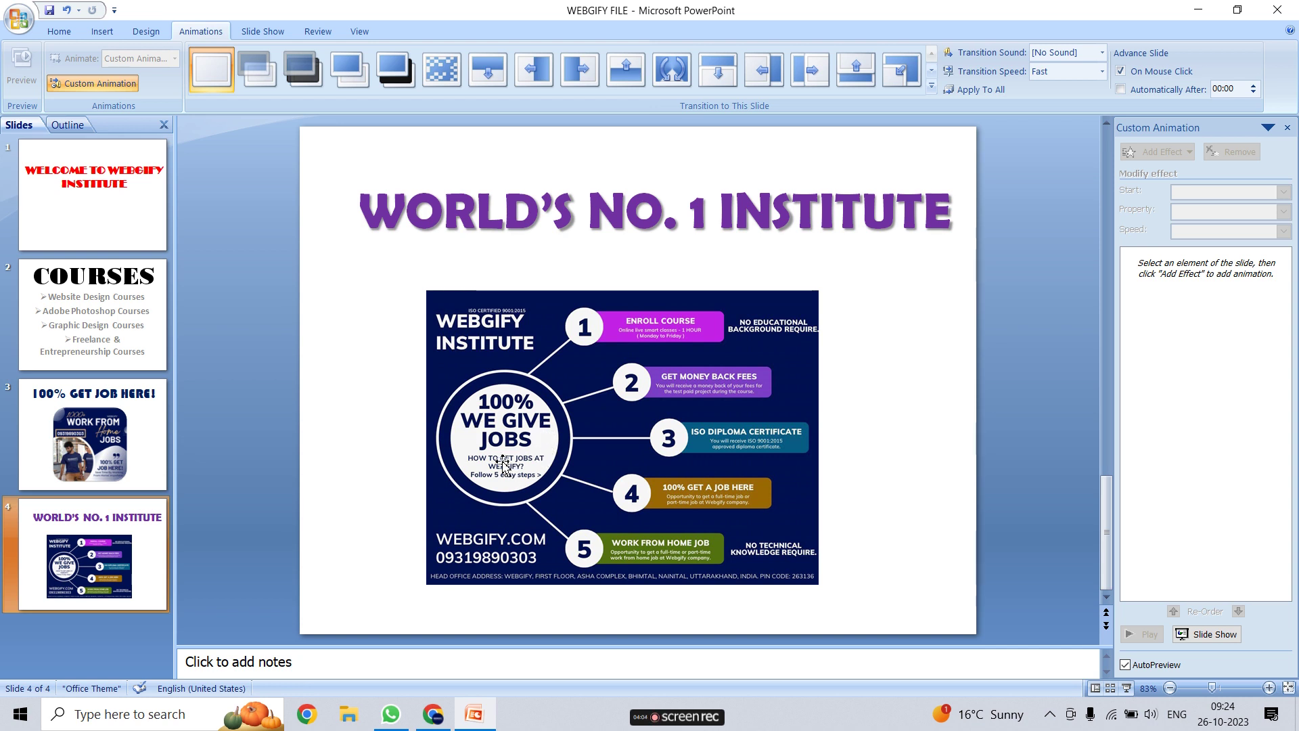
# Step: Give the WORLD'S NO. 1 INSTITUTE slide a Stripes and Bars transition at Slow speed
pyautogui.click(931, 86)
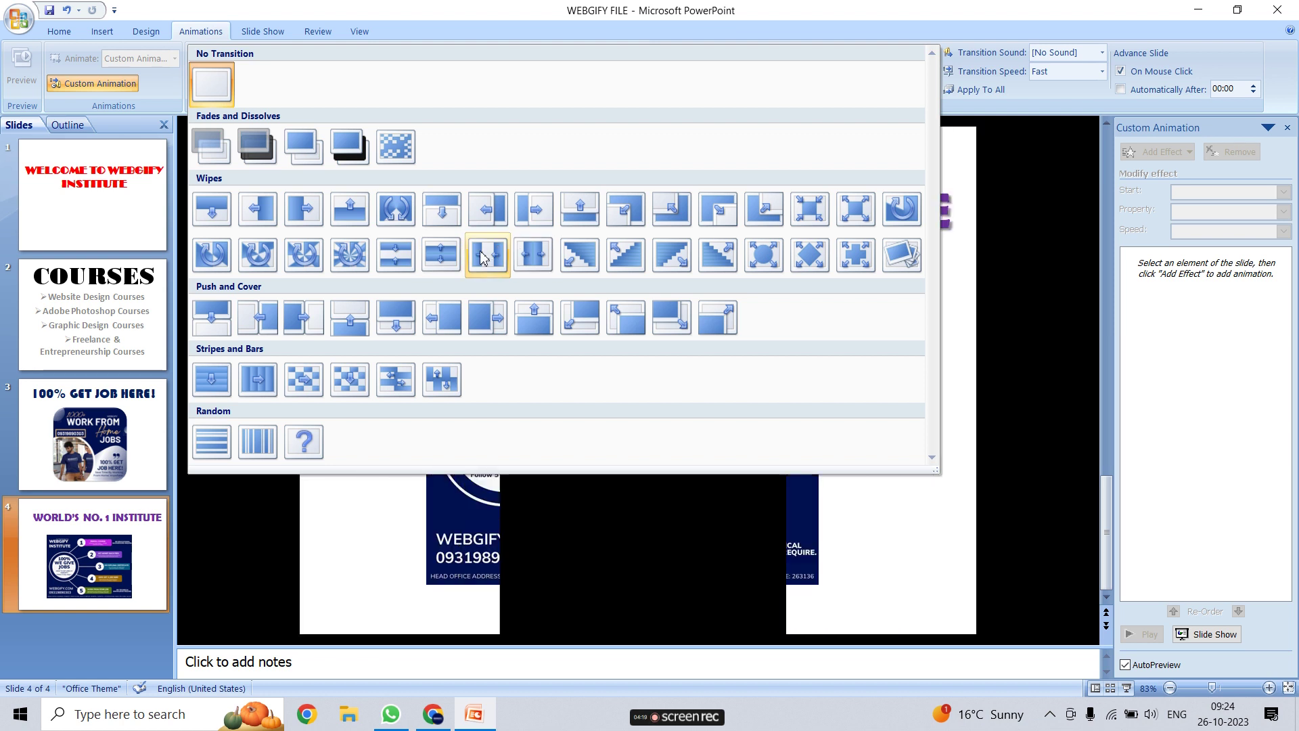
pyautogui.click(396, 382)
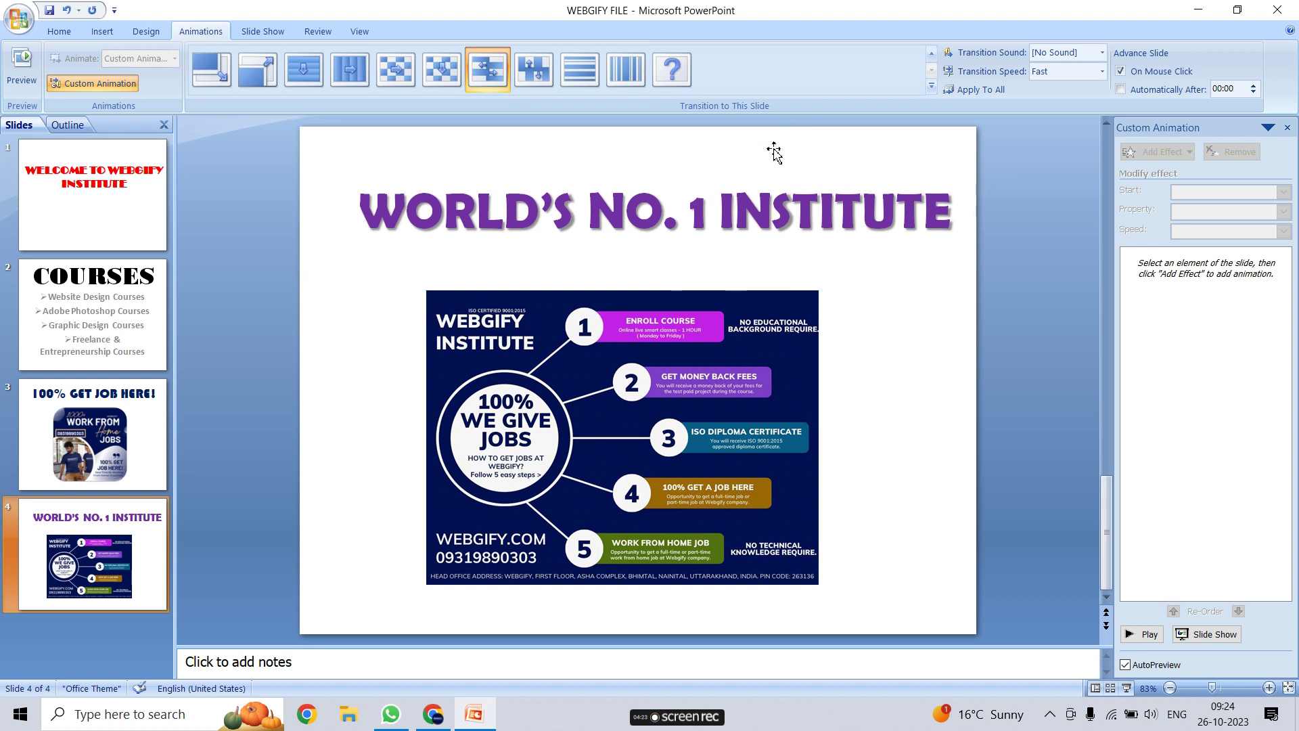
pyautogui.click(1101, 71)
pyautogui.click(1057, 90)
# Step: Select the whole COURSES title box on slide 2 and bring up the Add Effect list
pyautogui.click(103, 210)
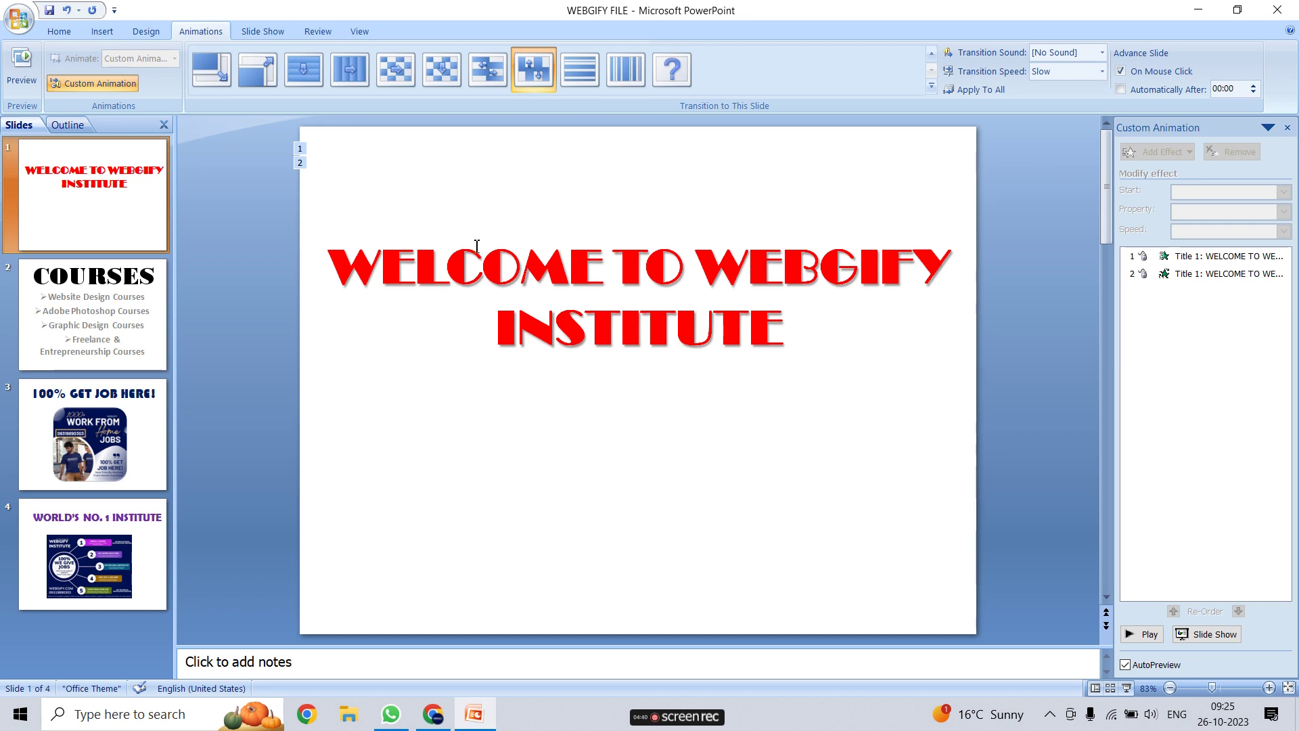
pyautogui.click(669, 277)
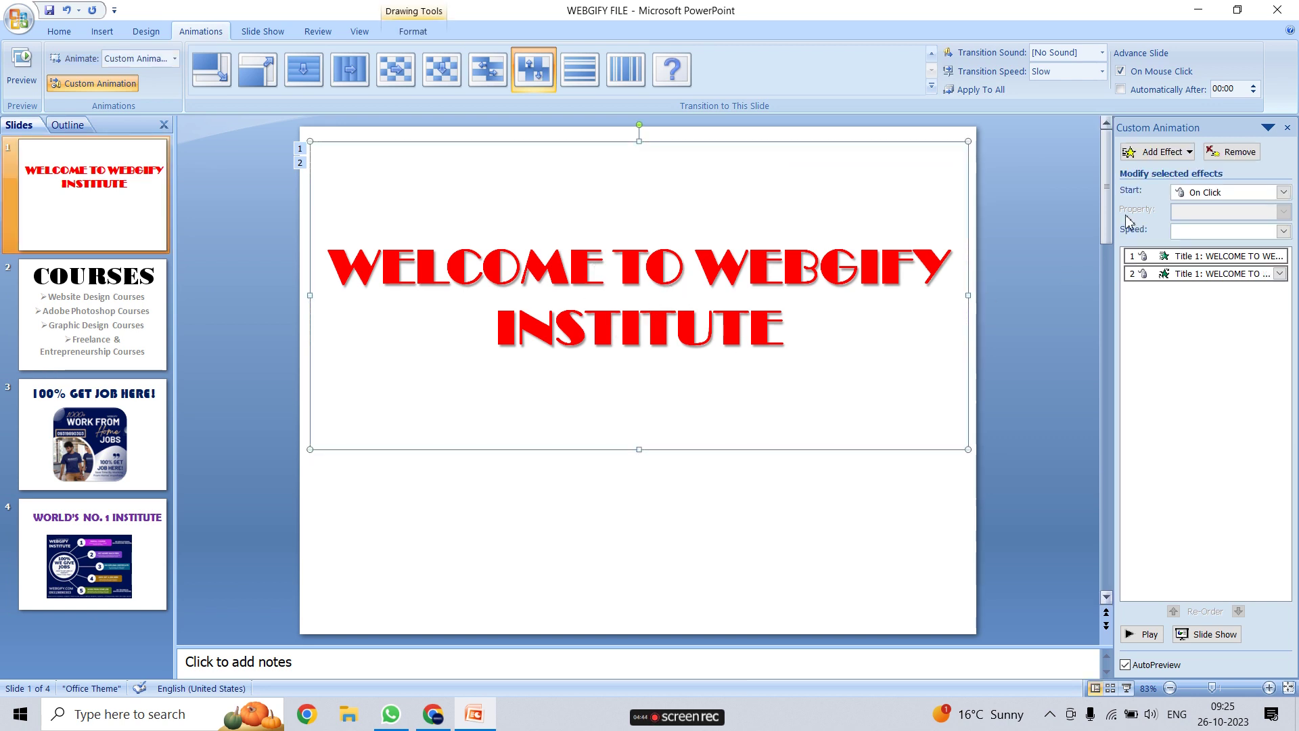
pyautogui.click(110, 315)
pyautogui.click(592, 227)
pyautogui.click(603, 257)
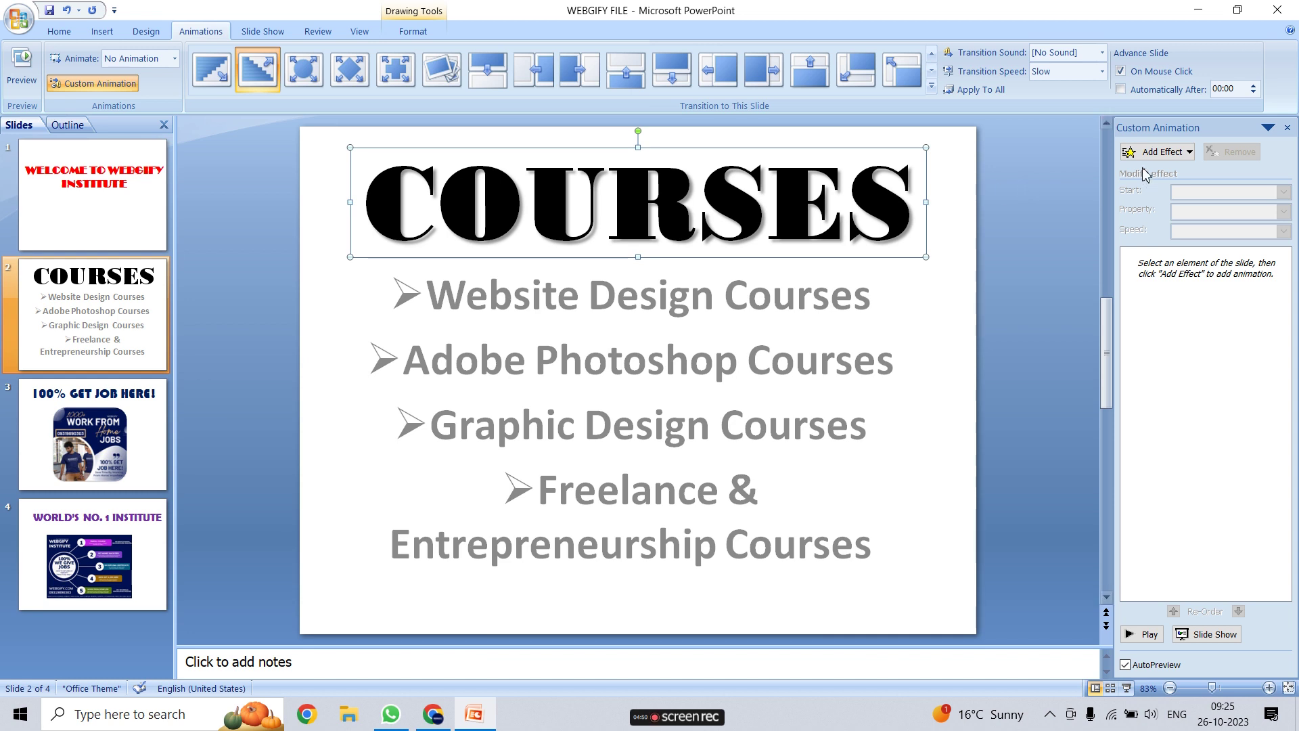
pyautogui.click(1158, 152)
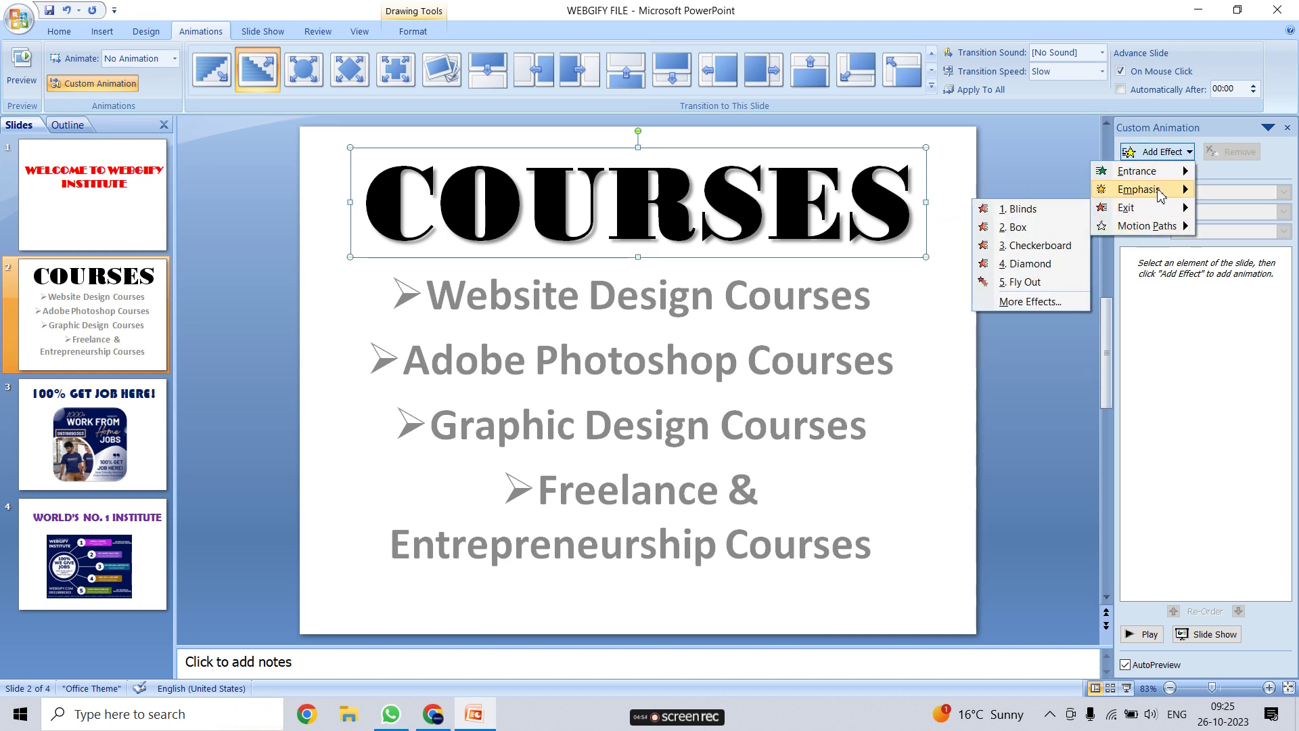
pyautogui.moveTo(1139, 189)
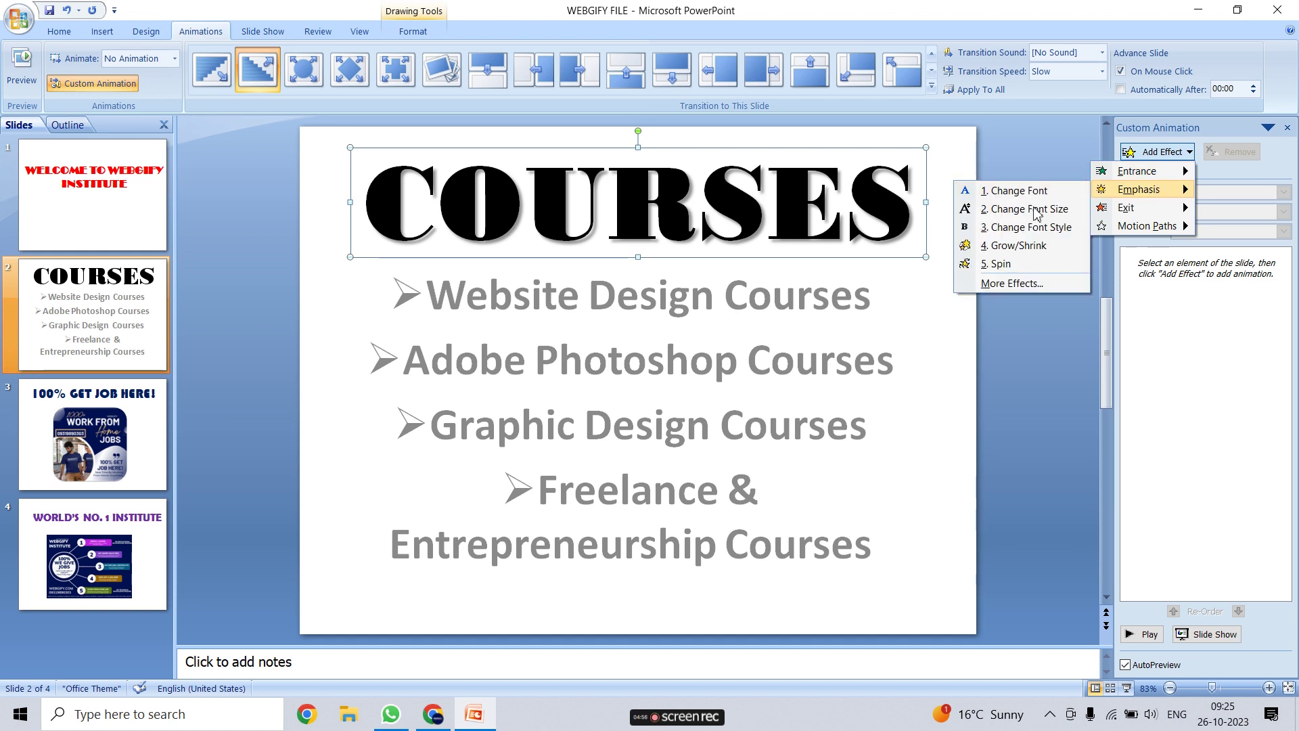
# Step: Preview Color Blend, Change Line Color, Font Style and Fill Color emphasis effects without adding any
pyautogui.click(1011, 283)
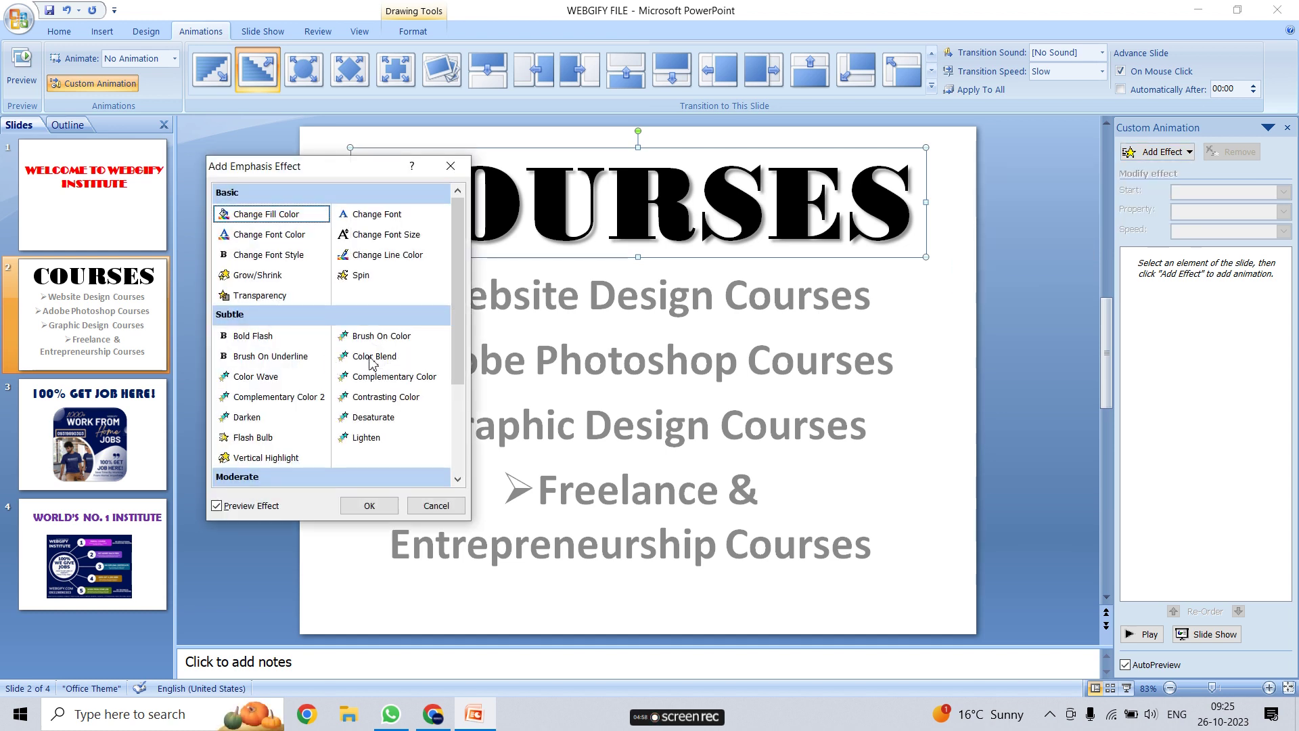
pyautogui.click(386, 358)
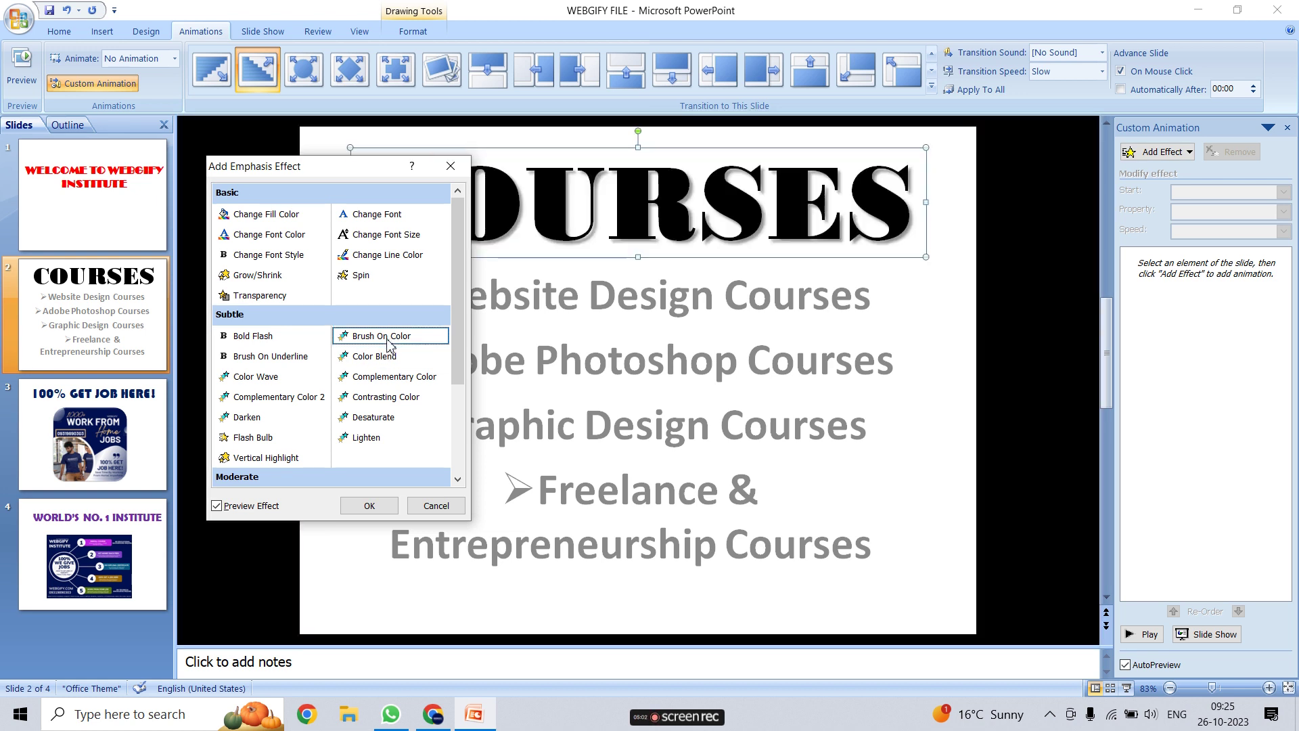
pyautogui.click(383, 255)
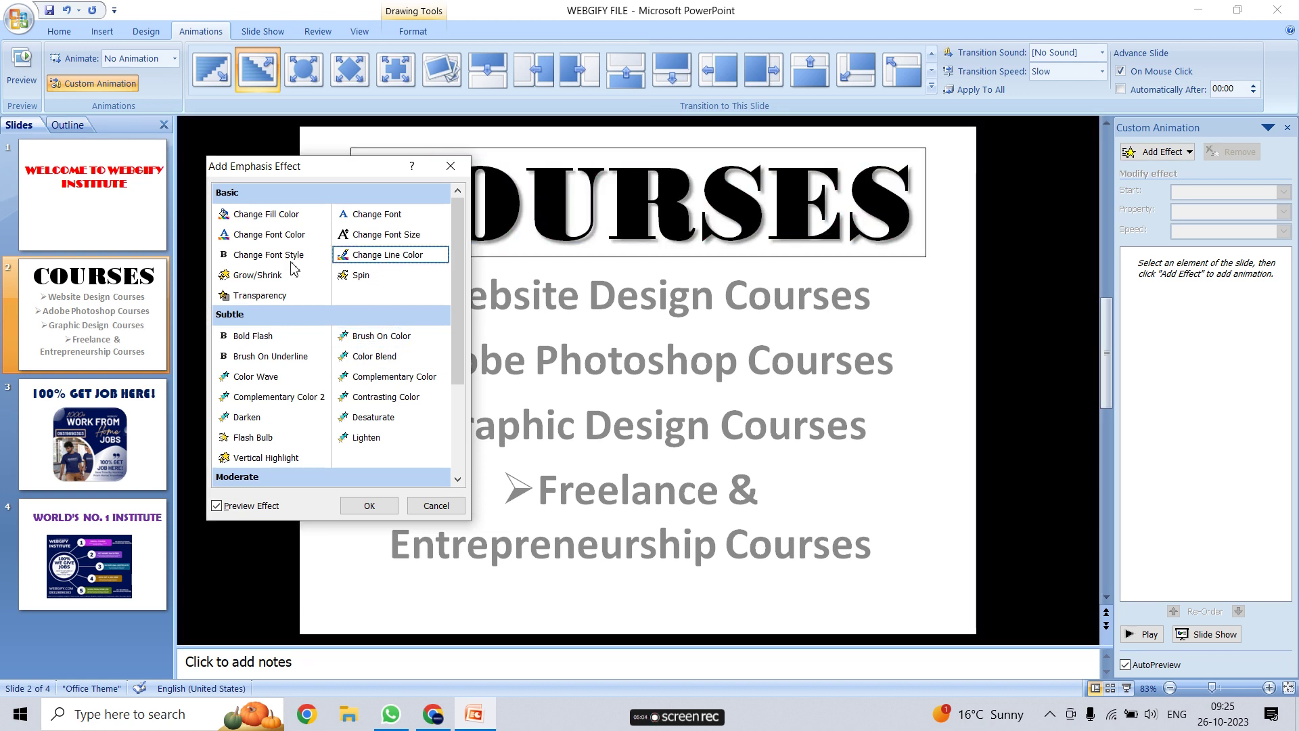
pyautogui.click(257, 256)
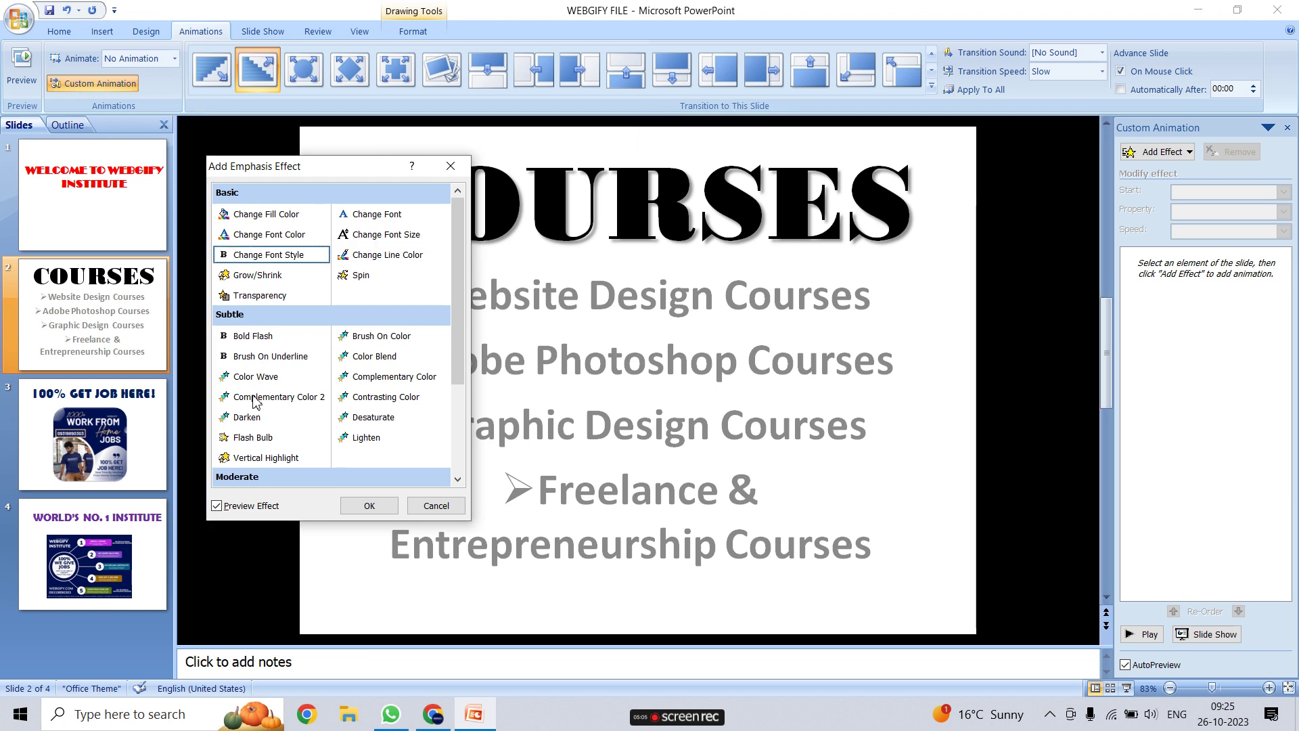
pyautogui.click(254, 398)
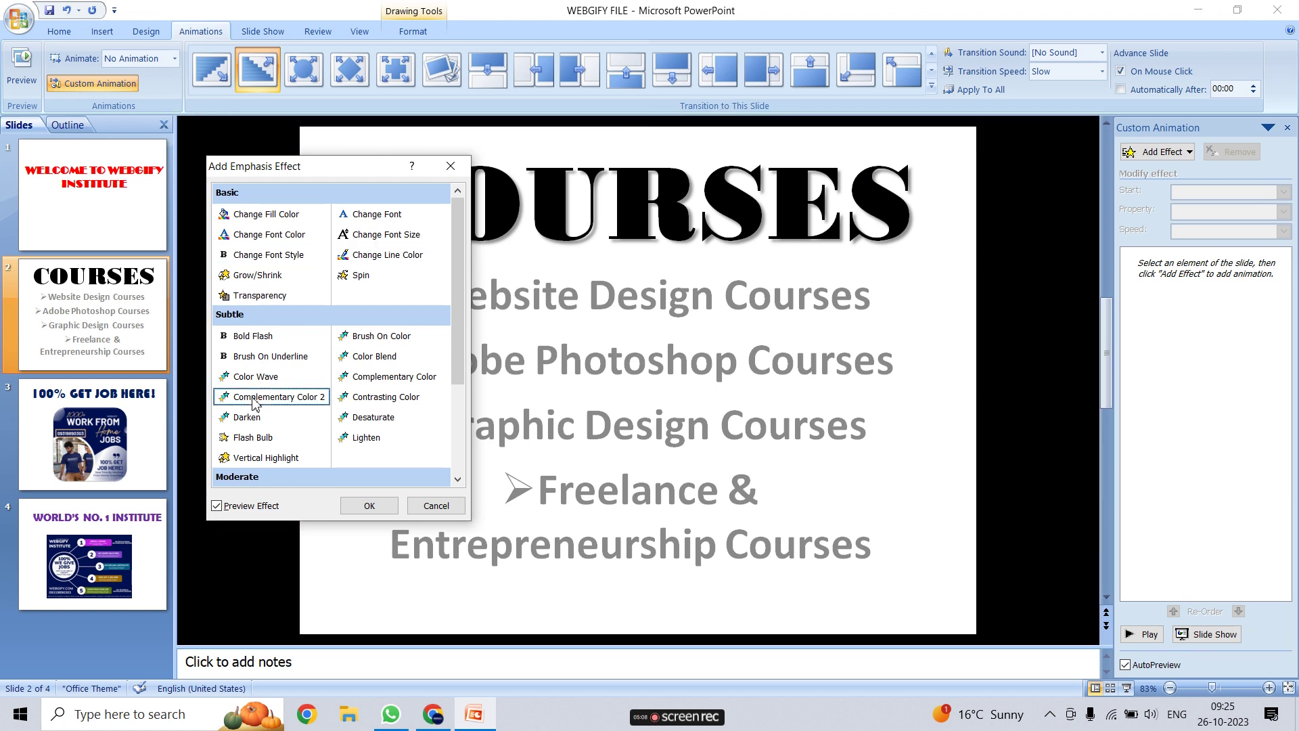
pyautogui.click(276, 215)
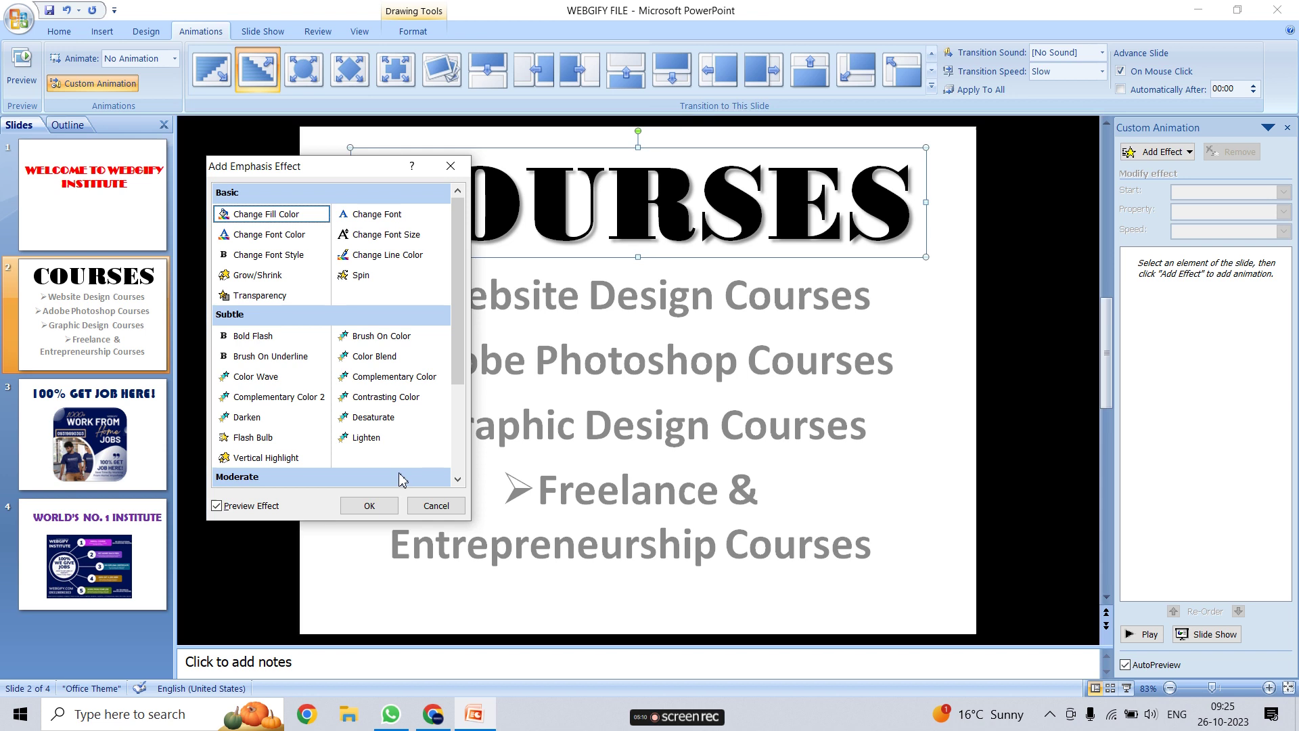
pyautogui.click(437, 505)
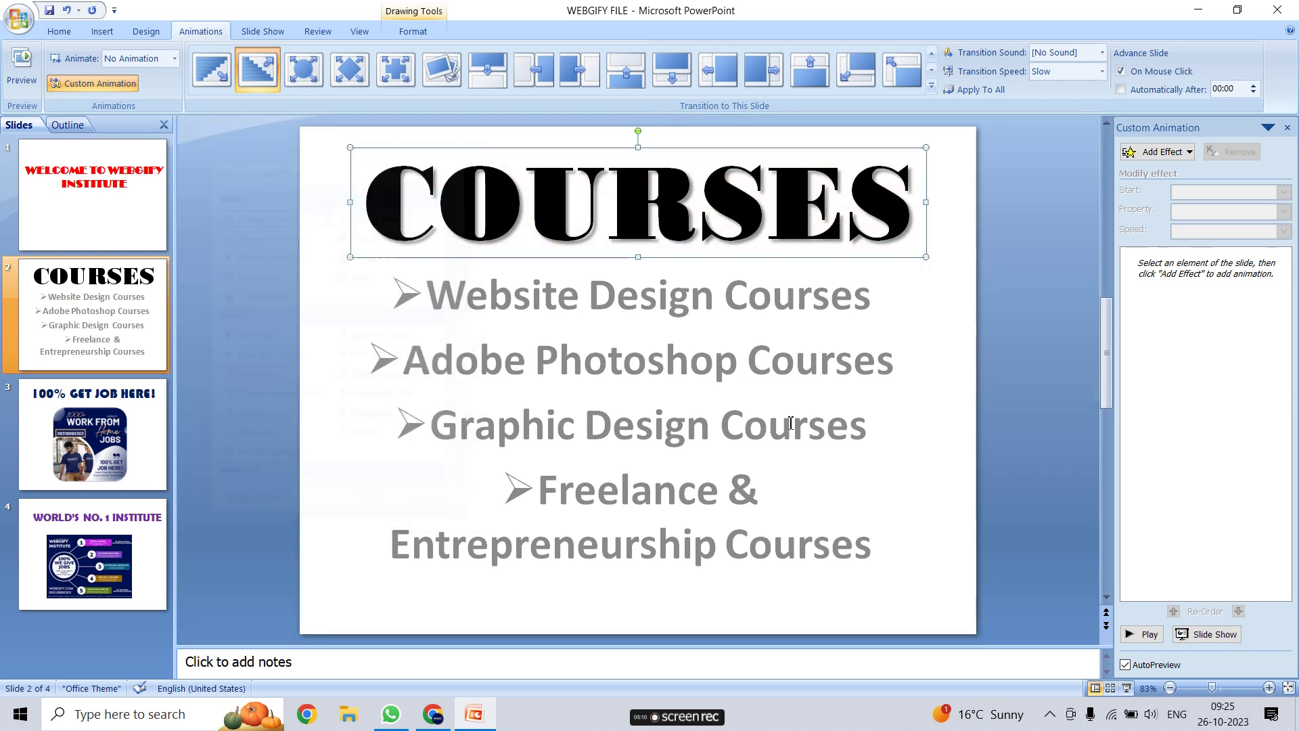
# Step: Add the Swish entrance animation to the COURSES title
pyautogui.click(1181, 154)
pyautogui.moveTo(1136, 171)
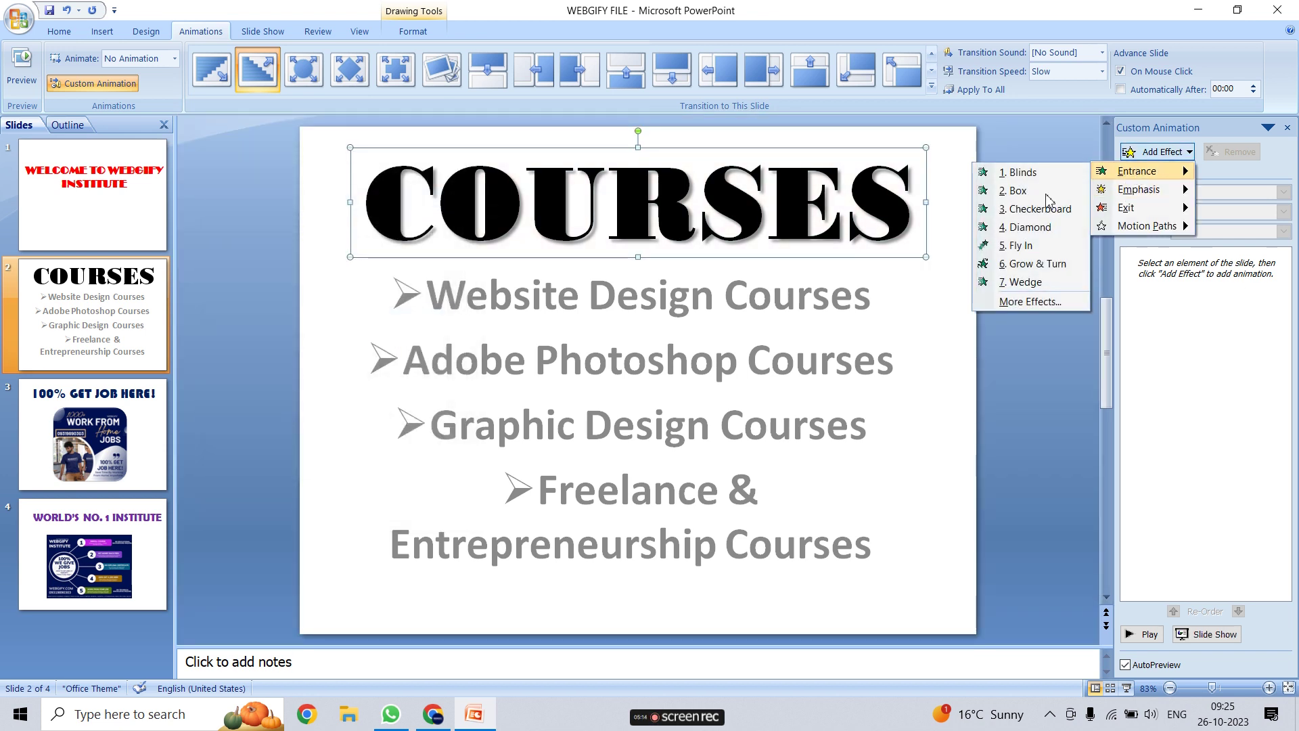
pyautogui.click(1026, 302)
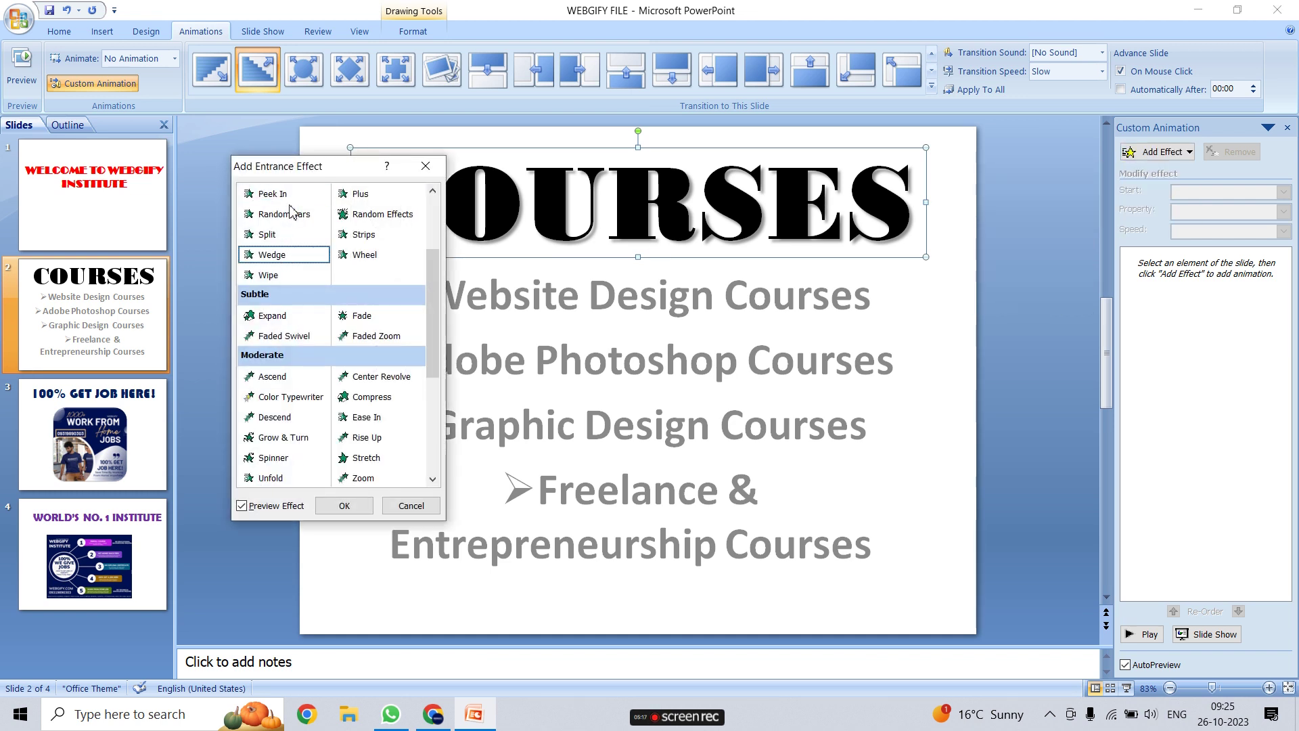
pyautogui.click(379, 196)
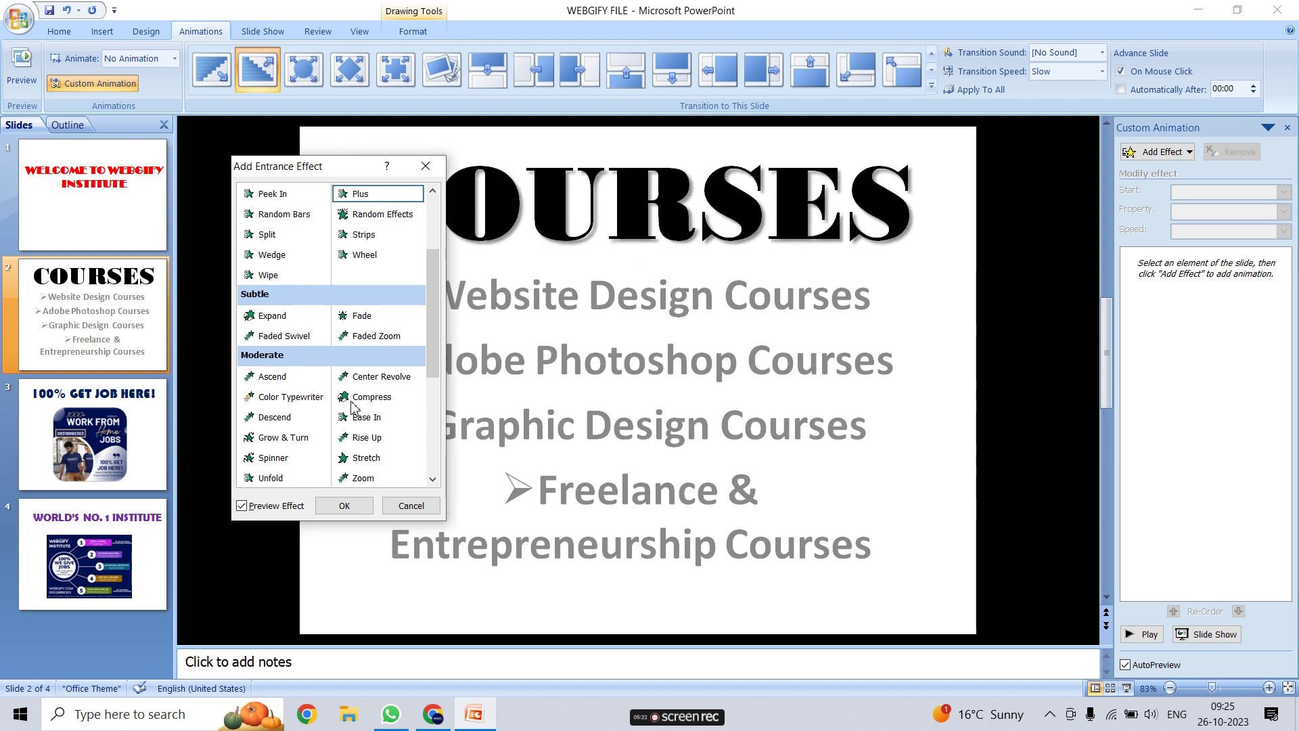
pyautogui.scroll(-3, 414, 372)
pyautogui.scroll(-1, 415, 371)
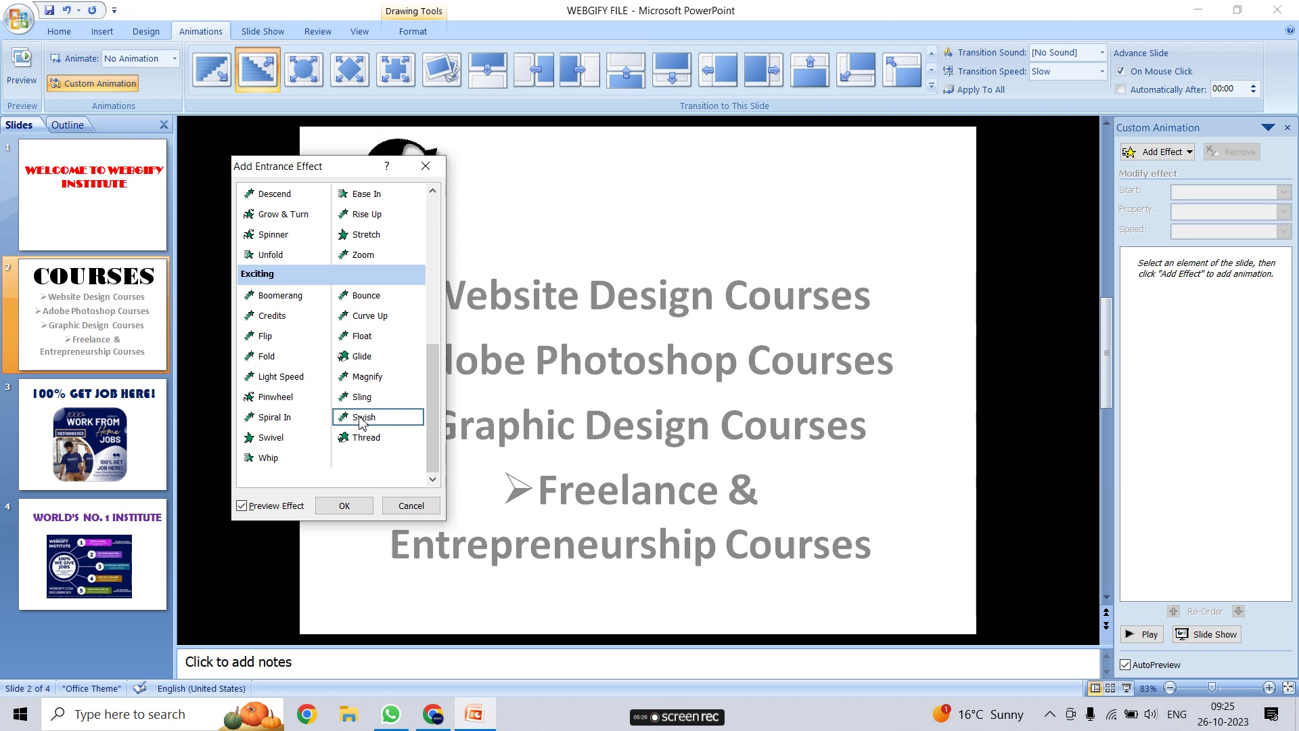
pyautogui.click(357, 512)
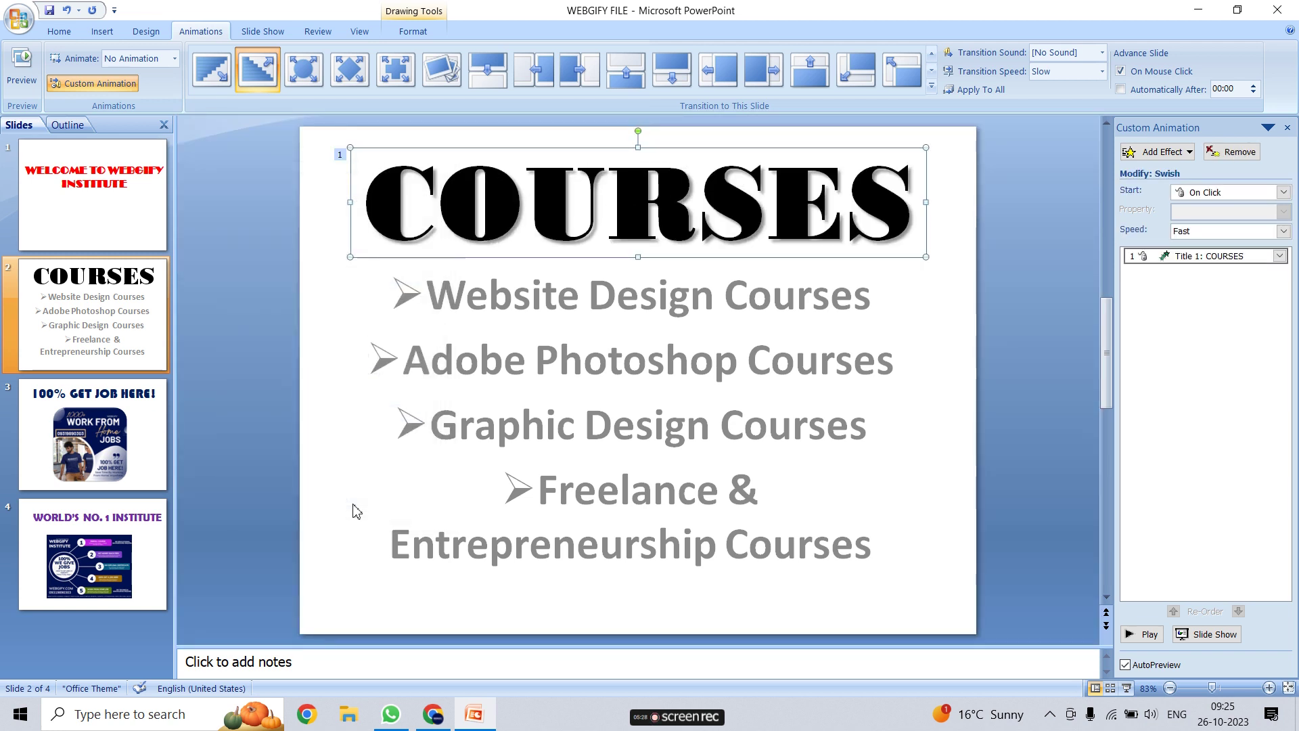
# Step: Give the COURSES bullet list on slide 2 a Spiral In entrance effect, then go to slide 3
pyautogui.click(541, 347)
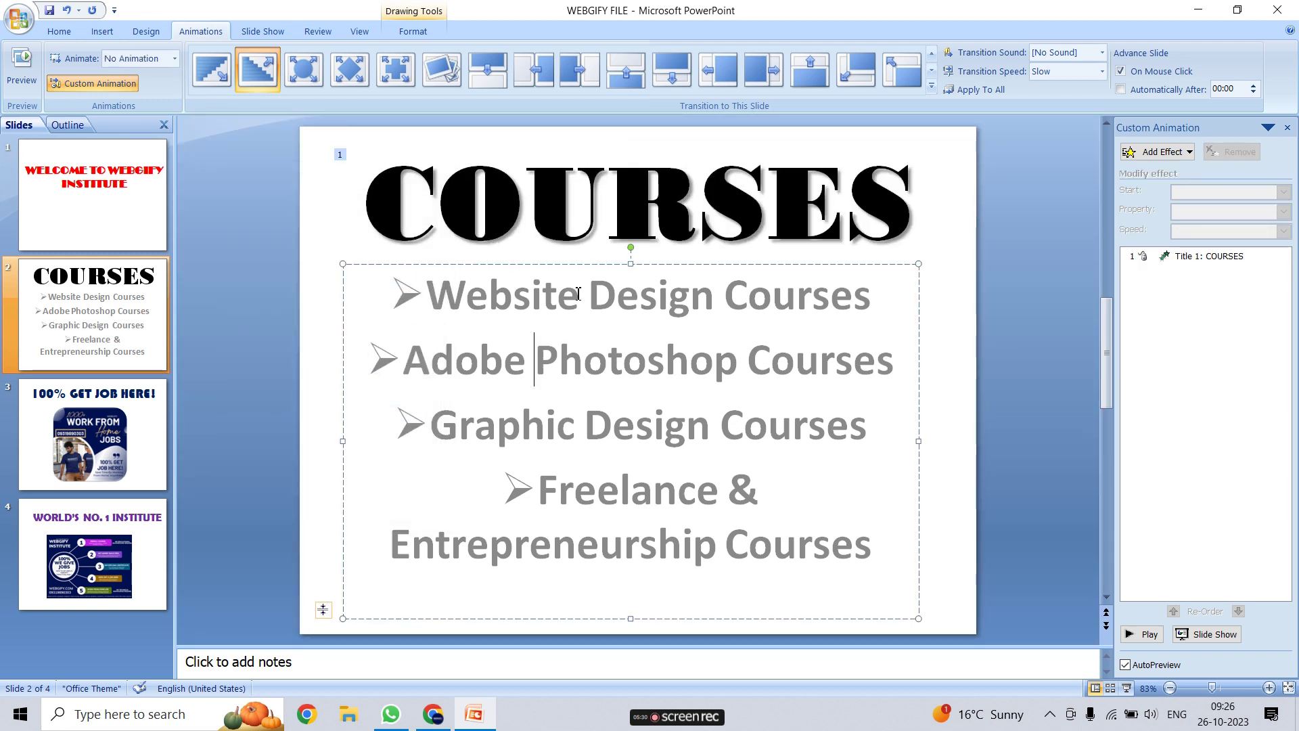
pyautogui.click(696, 203)
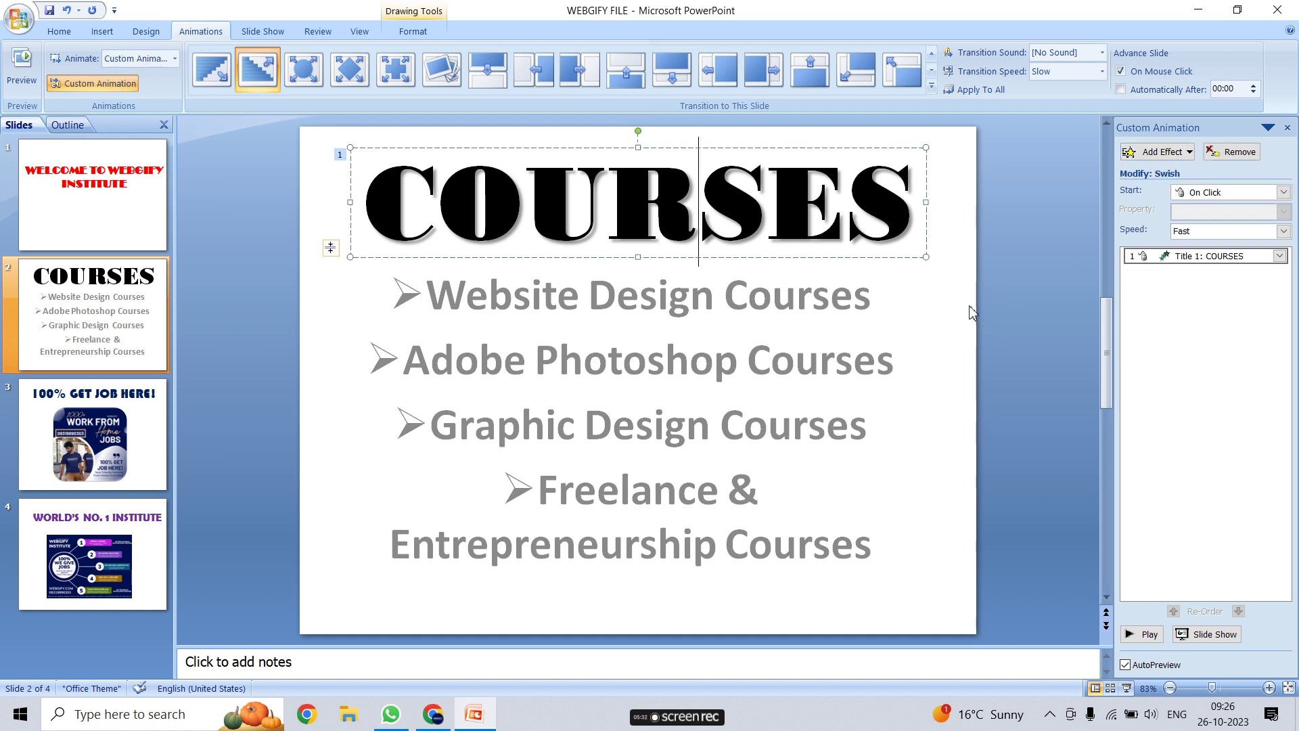
pyautogui.click(972, 323)
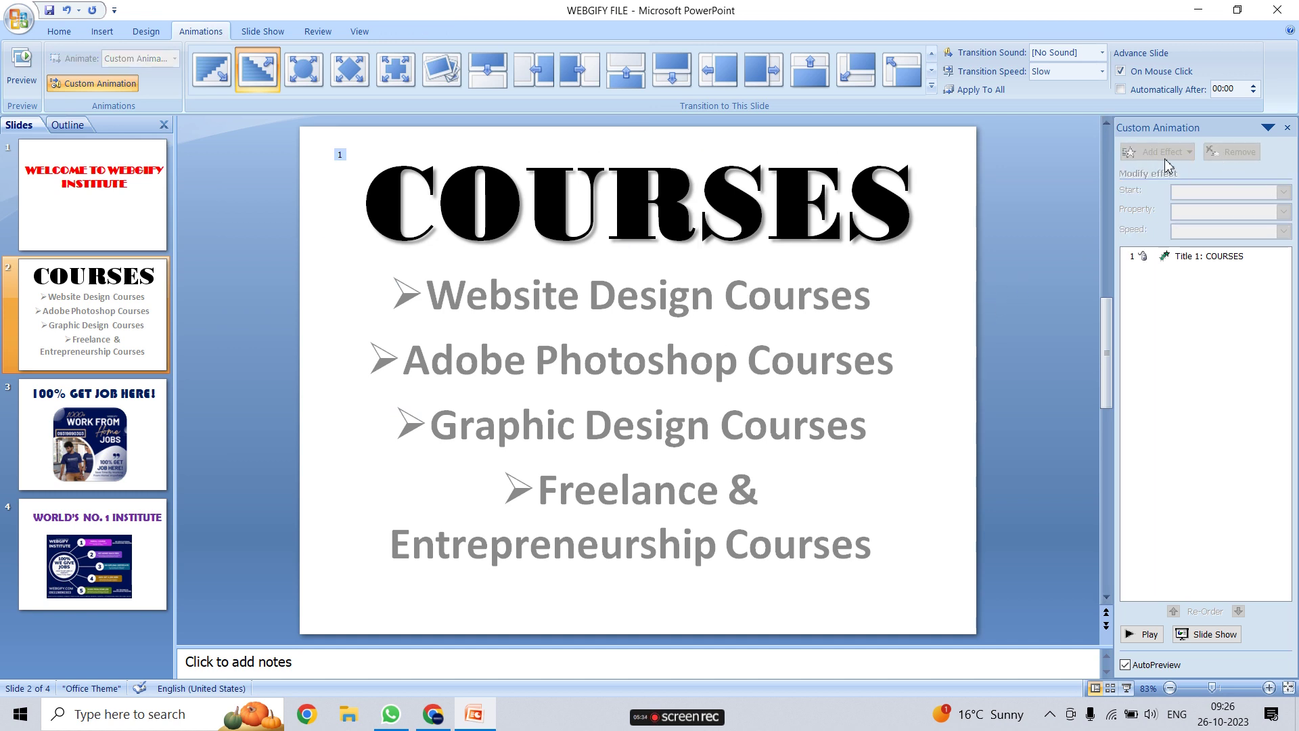
pyautogui.click(652, 429)
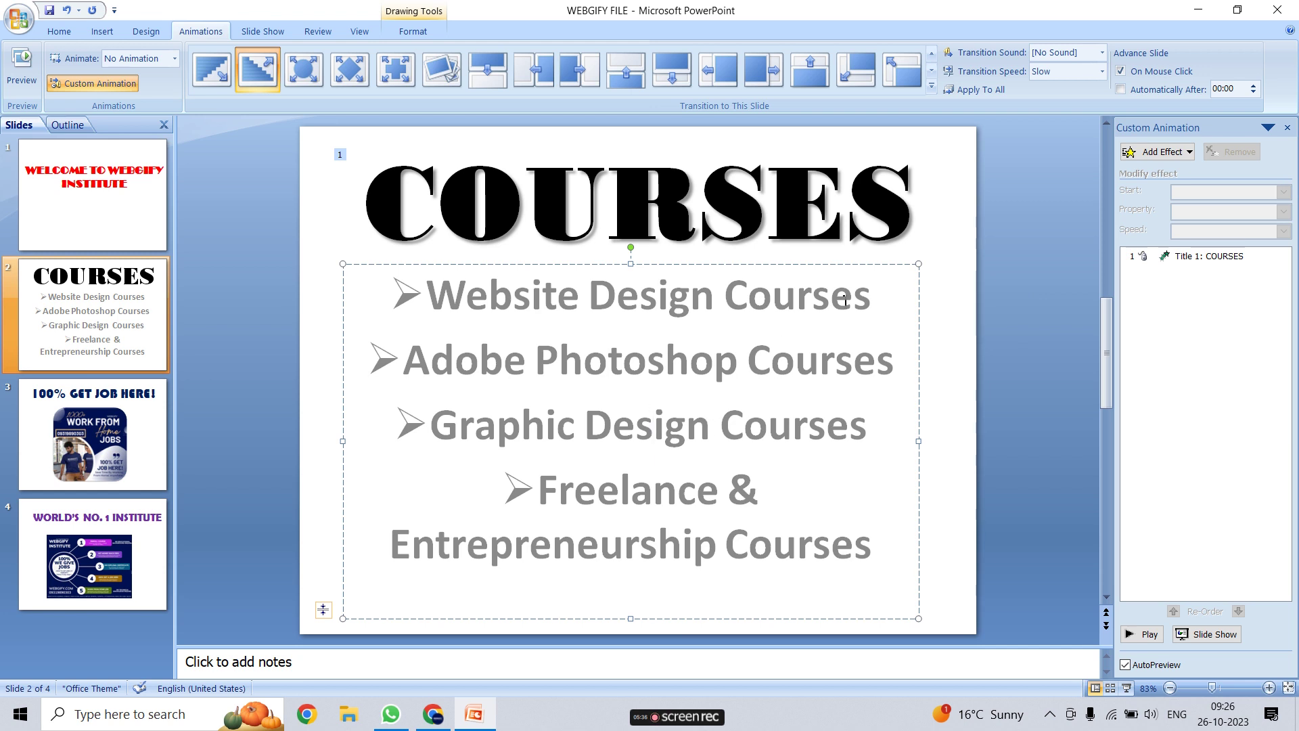
pyautogui.click(1162, 152)
pyautogui.moveTo(1137, 171)
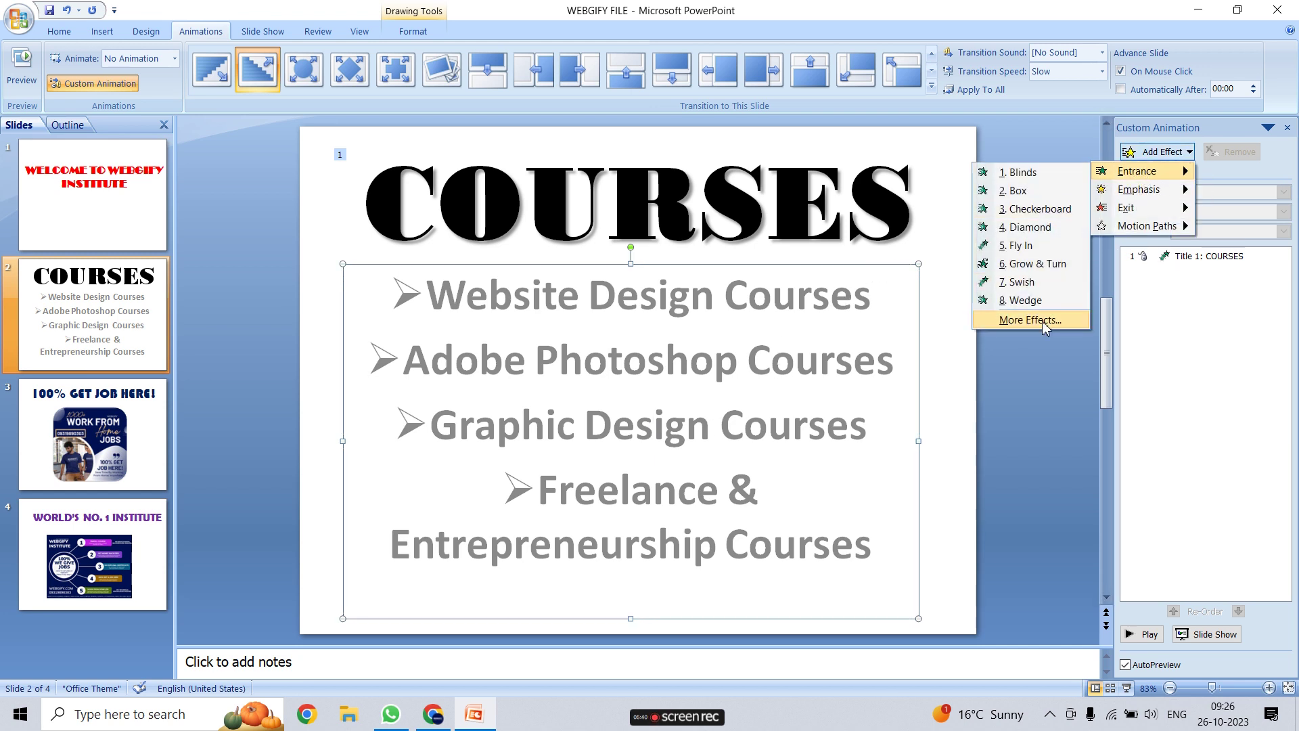
pyautogui.click(1042, 321)
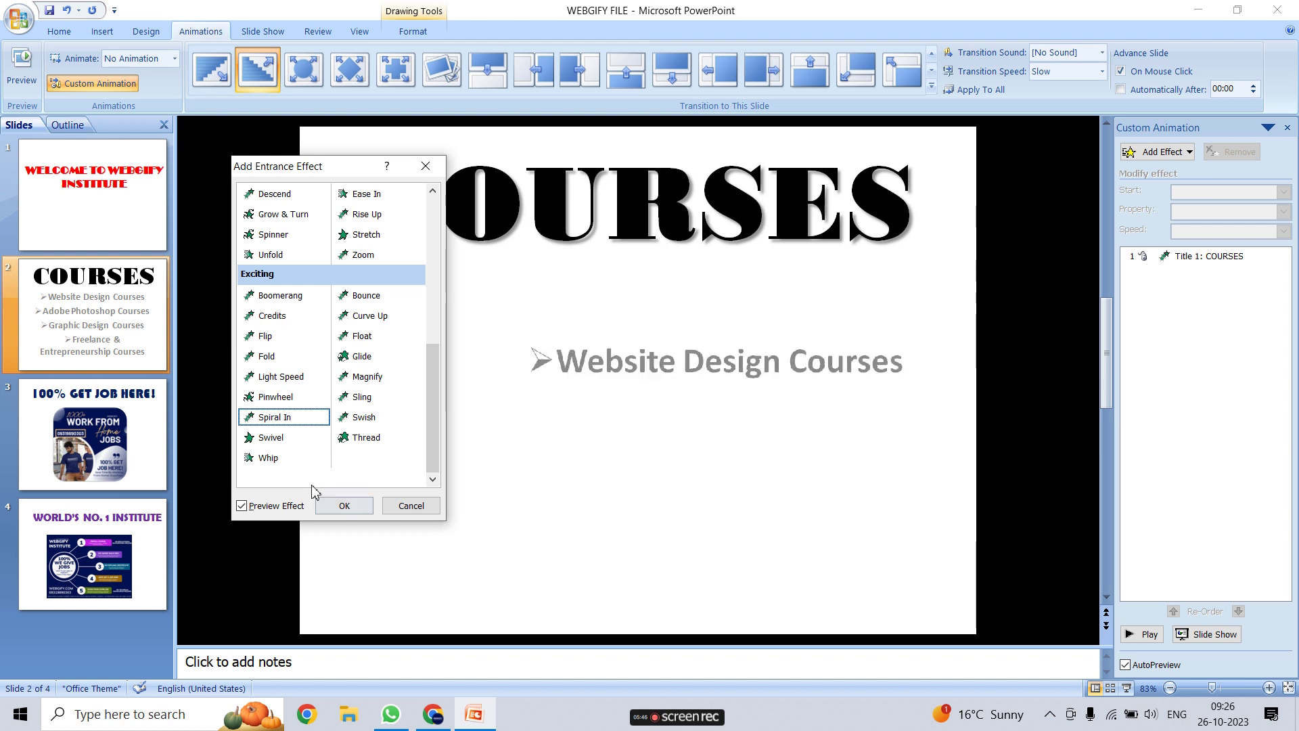
pyautogui.click(364, 512)
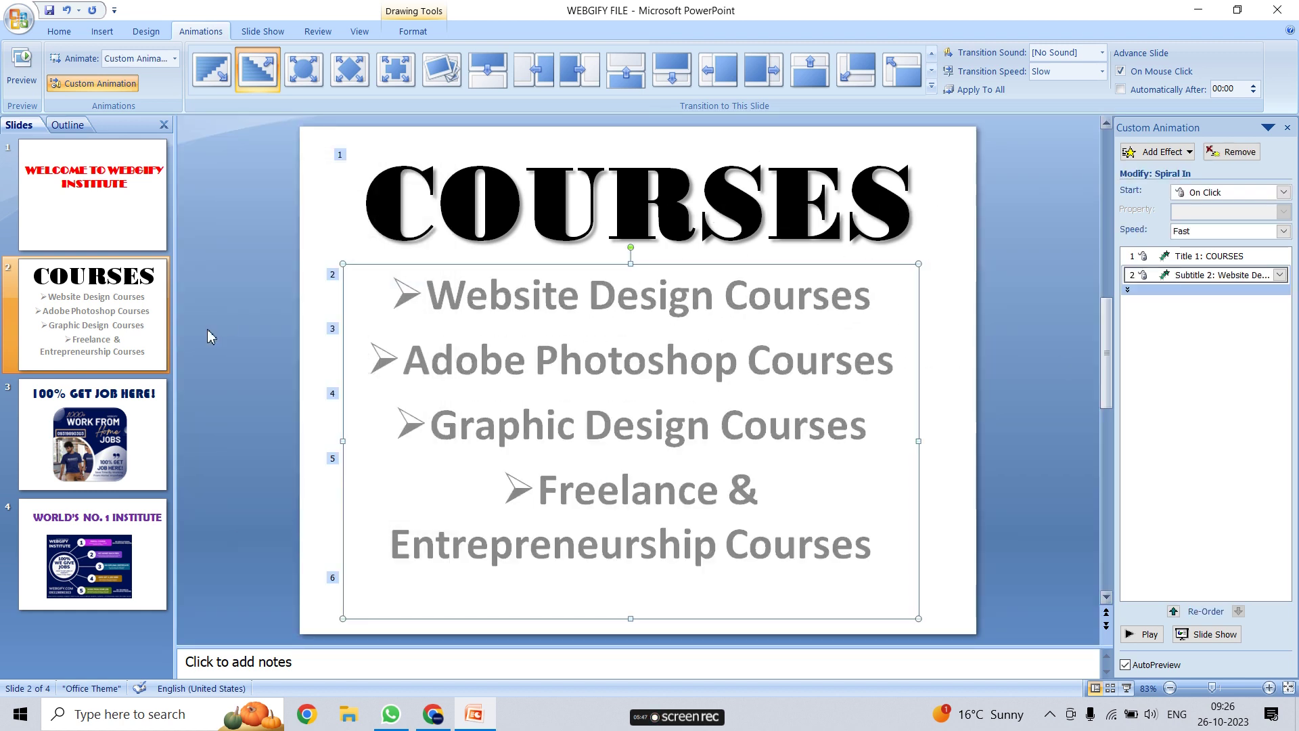
pyautogui.click(156, 467)
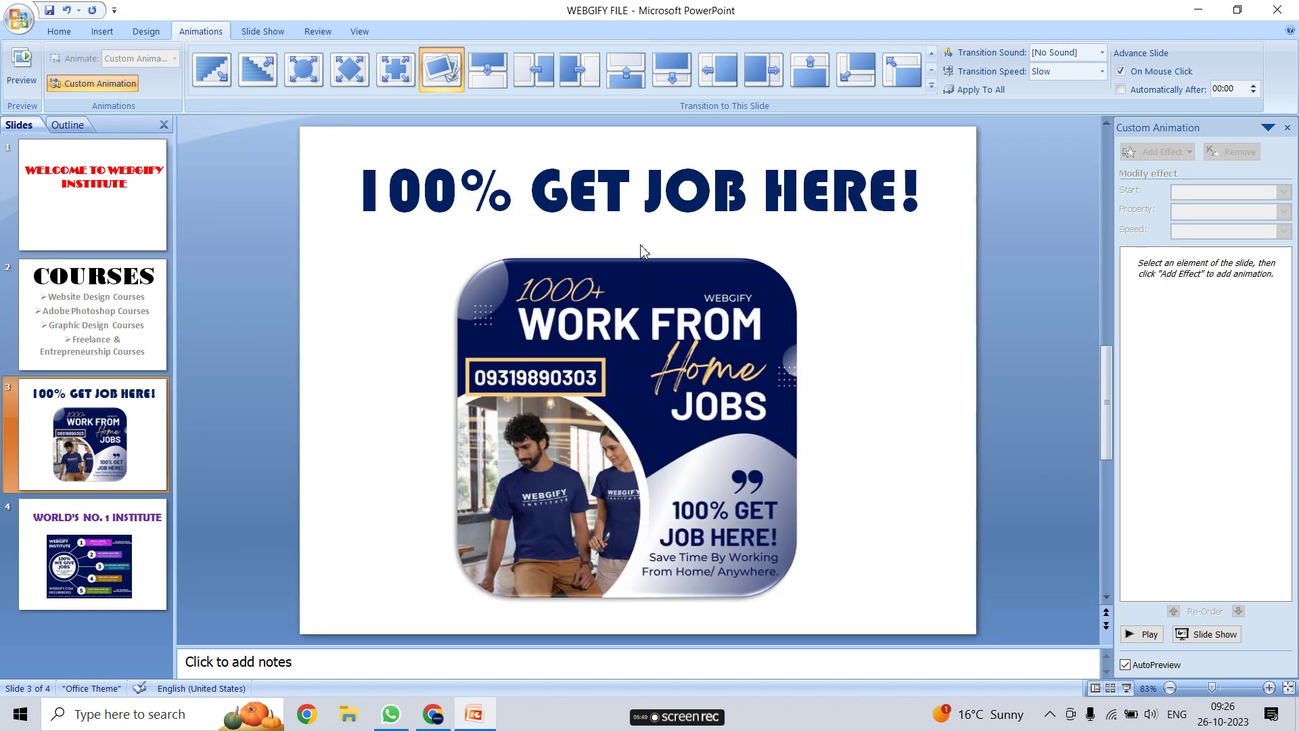
# Step: Apply a Bounce entrance to the 100% GET JOB HERE! title, then select slide 4's title
pyautogui.click(654, 218)
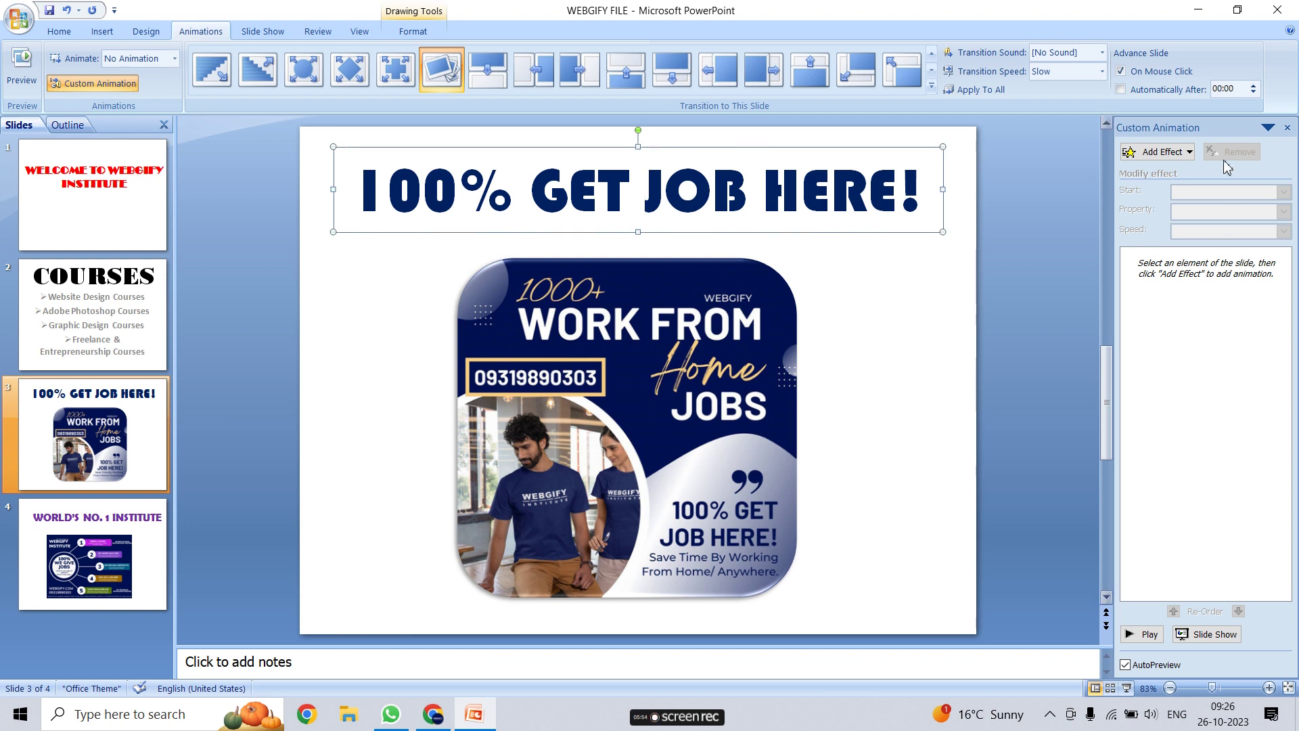
pyautogui.click(1182, 152)
pyautogui.moveTo(1137, 171)
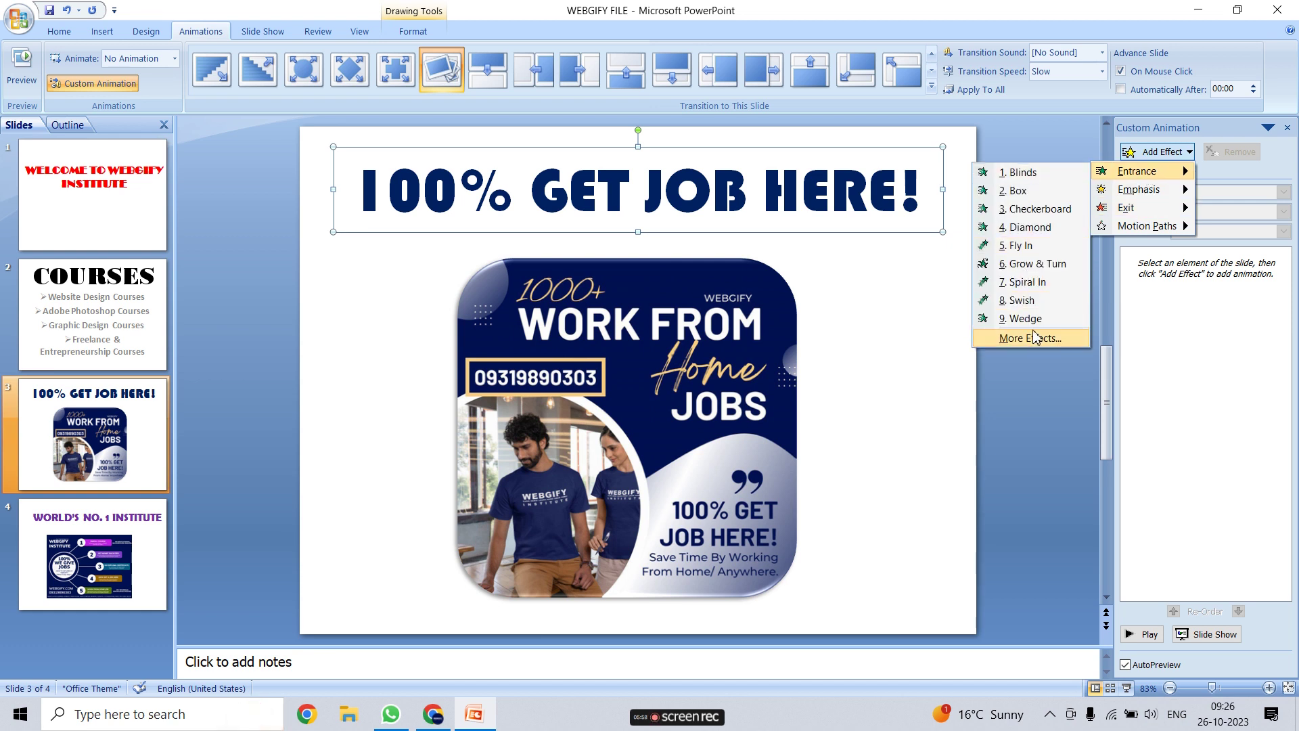
pyautogui.click(1031, 336)
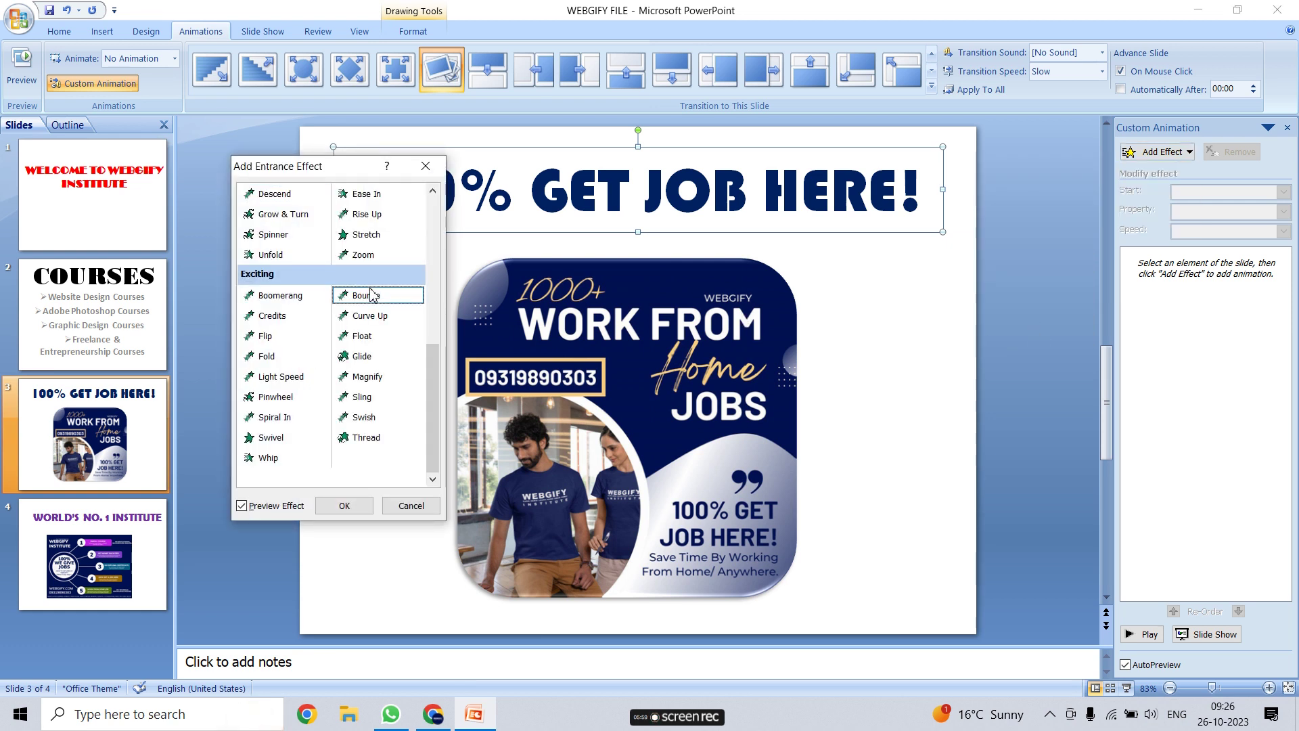
pyautogui.click(371, 294)
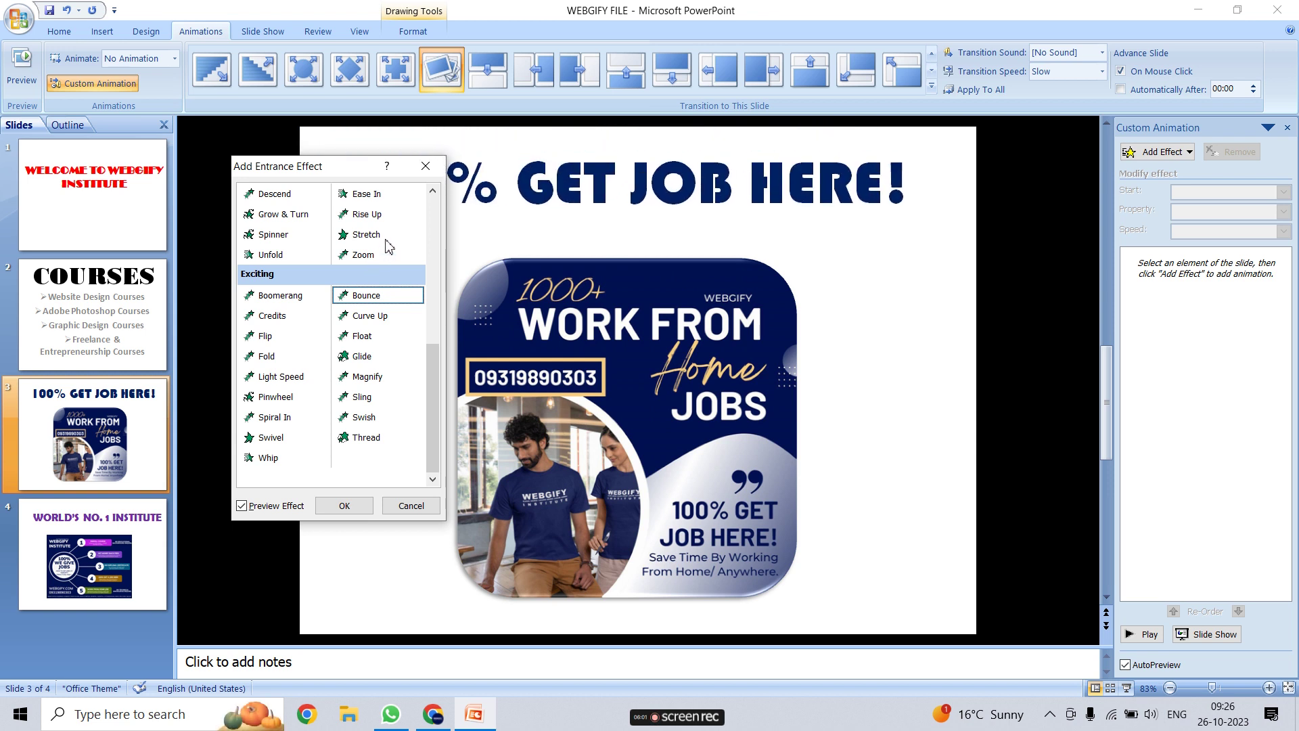
pyautogui.click(344, 504)
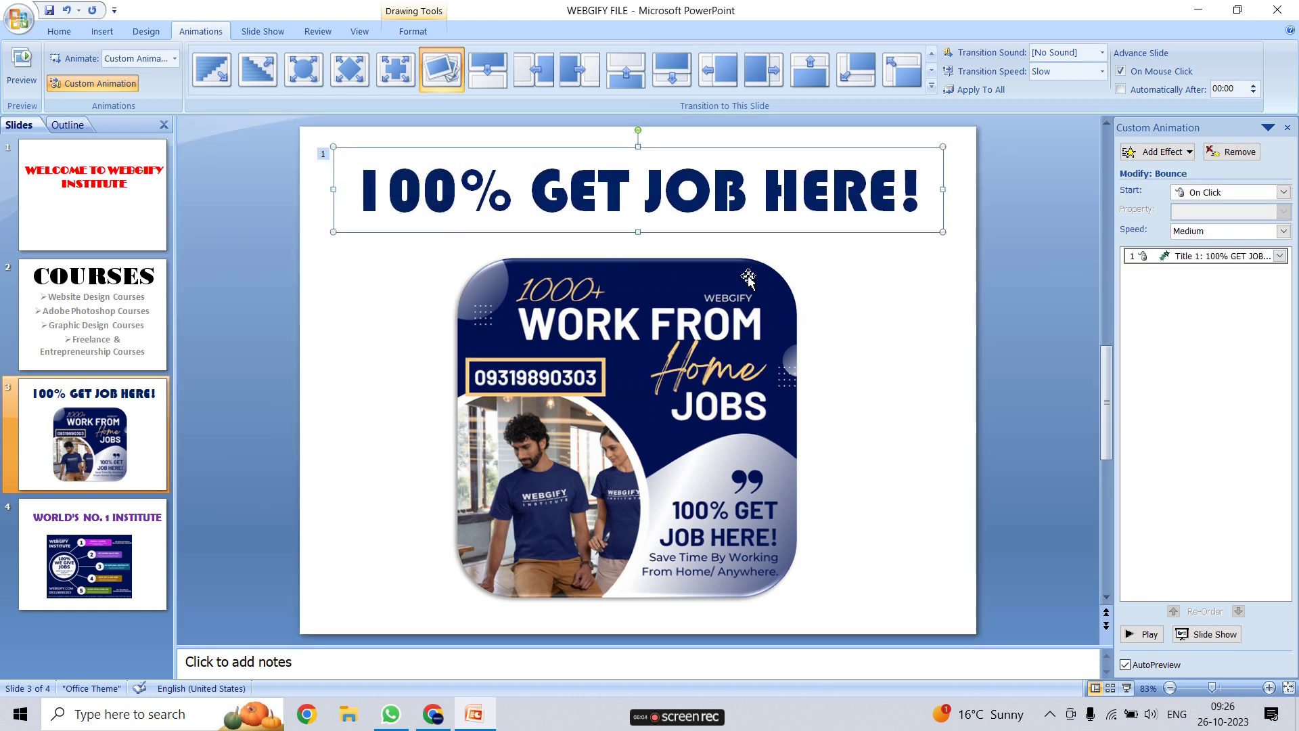
pyautogui.click(92, 553)
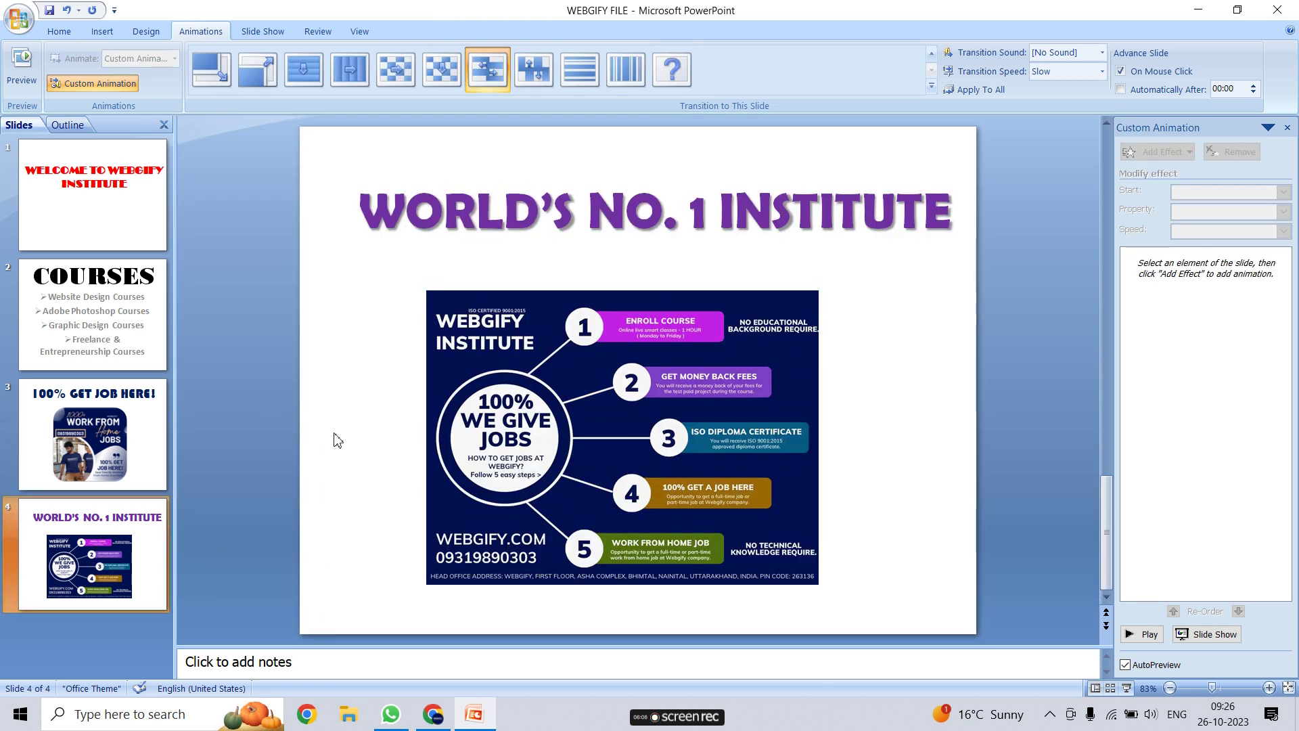
pyautogui.click(675, 205)
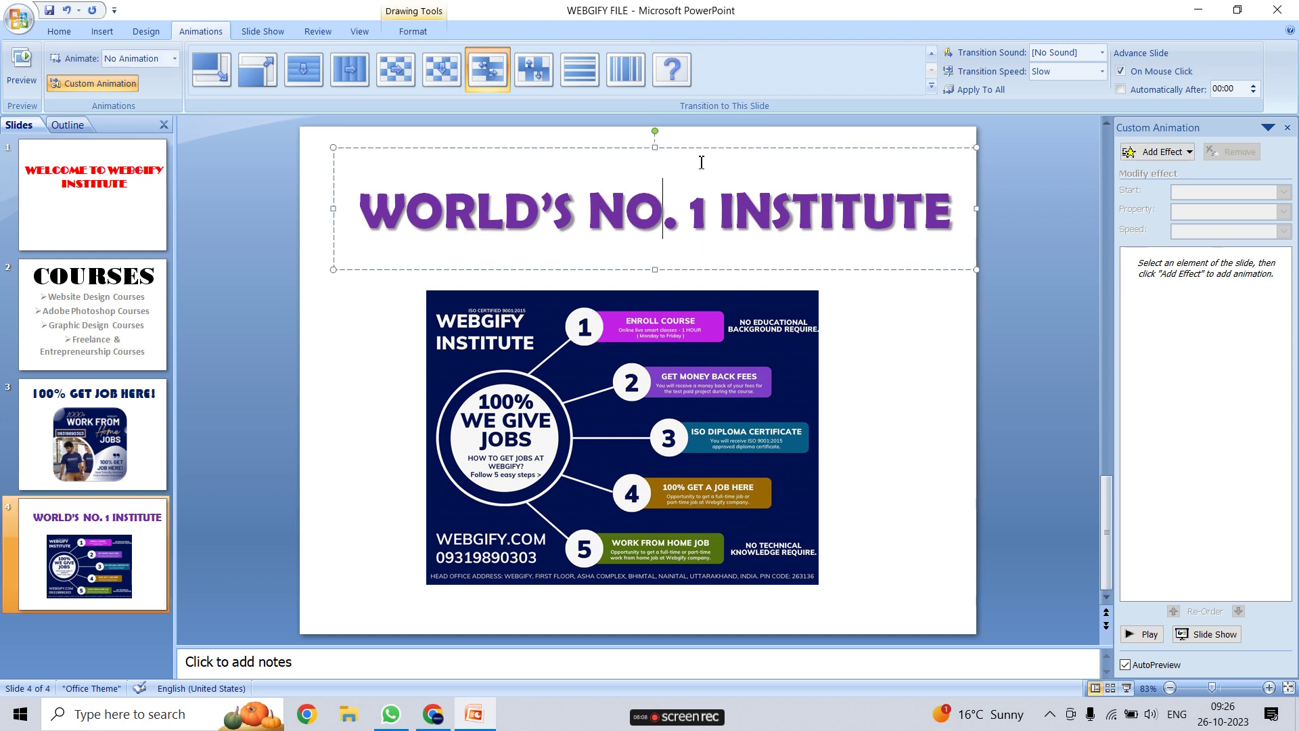
# Step: After previewing Ascend, Center Revolve and Ease In, give the WORLD'S NO. 1 INSTITUTE title Rise Up
pyautogui.click(1160, 151)
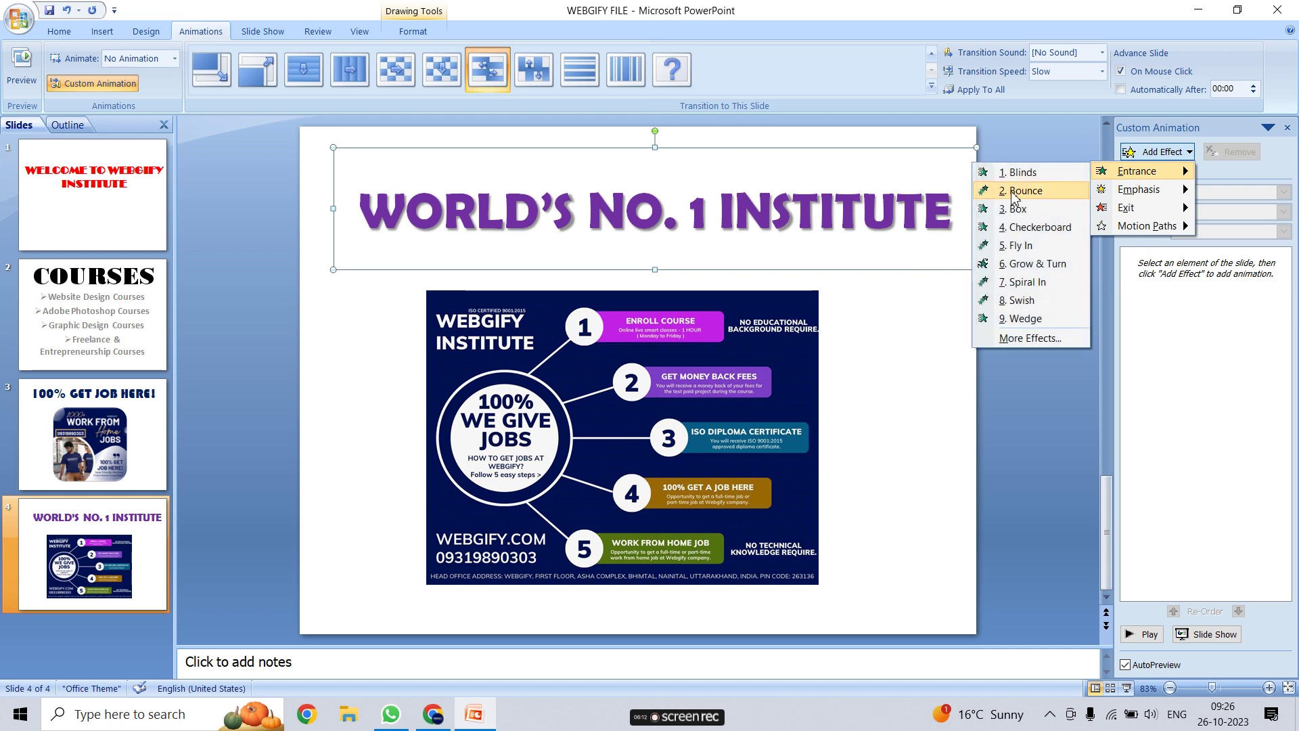
pyautogui.click(1031, 338)
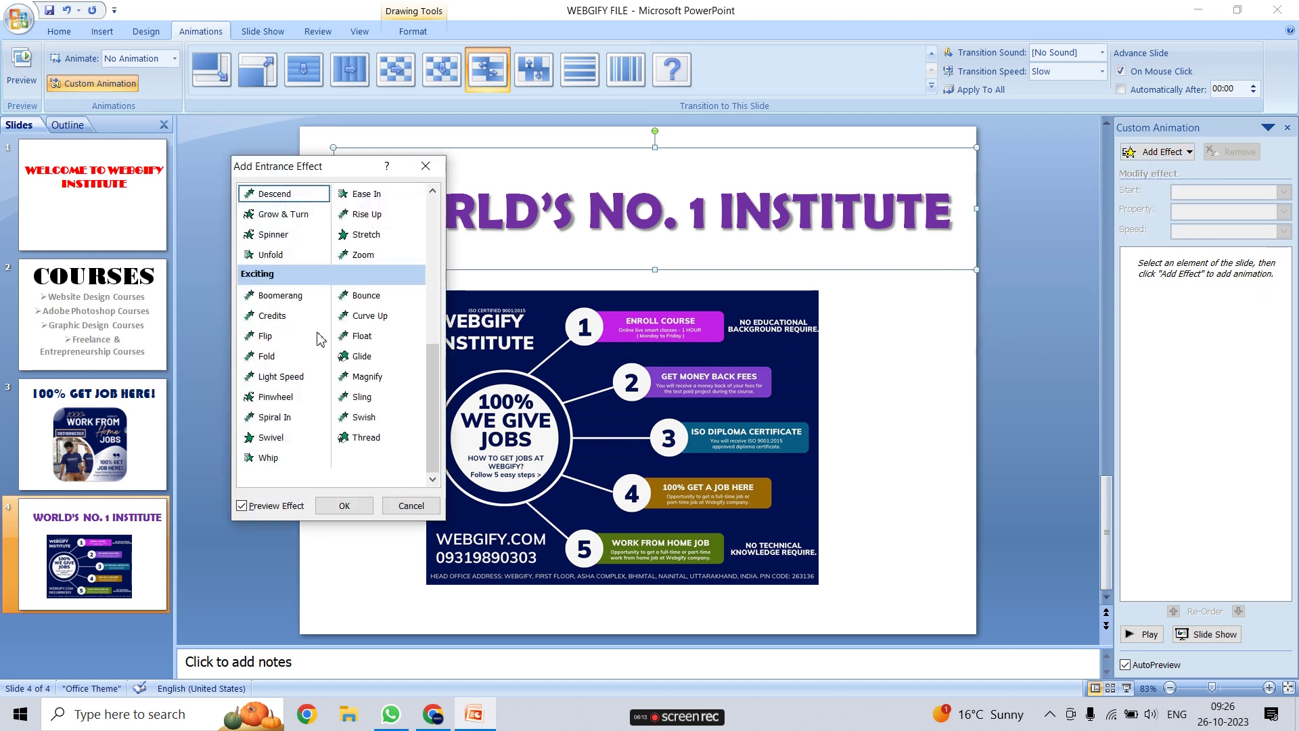
pyautogui.scroll(2, 323, 363)
pyautogui.scroll(-1, 361, 352)
pyautogui.scroll(2, 315, 368)
pyautogui.click(286, 336)
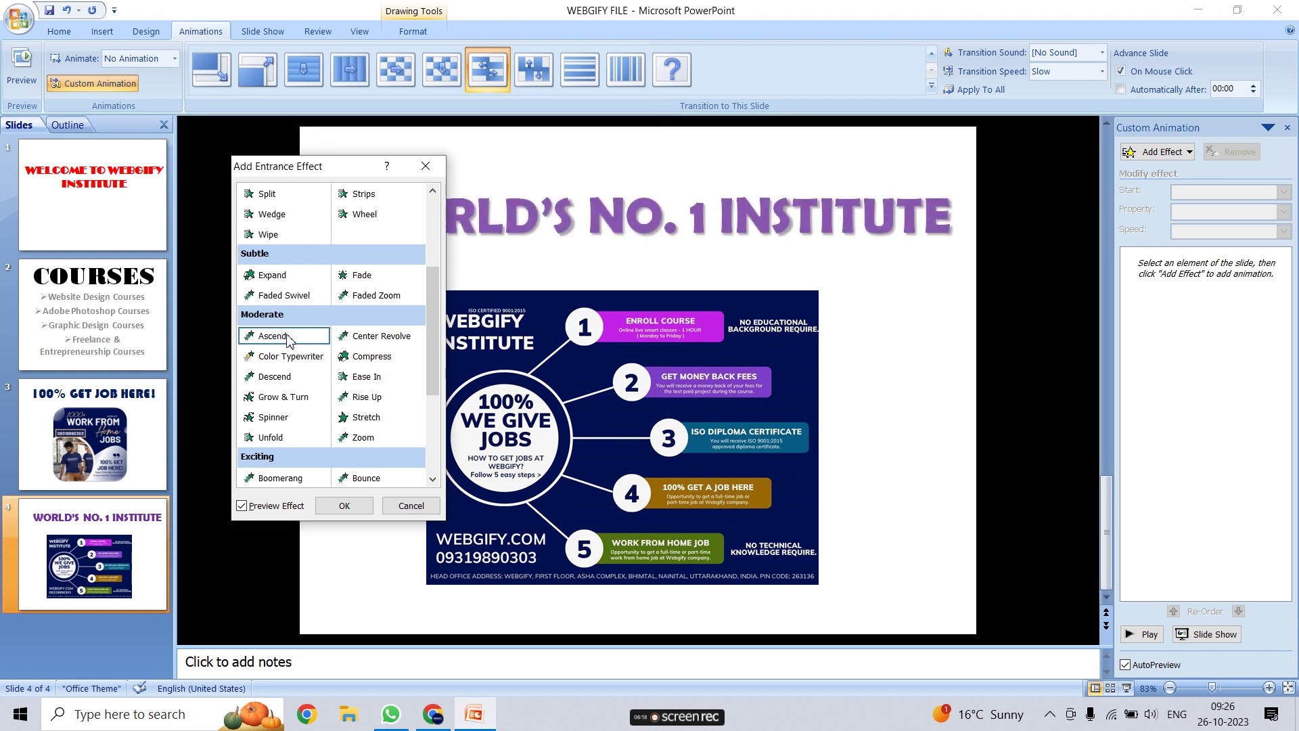
pyautogui.click(374, 342)
pyautogui.click(366, 379)
pyautogui.click(366, 399)
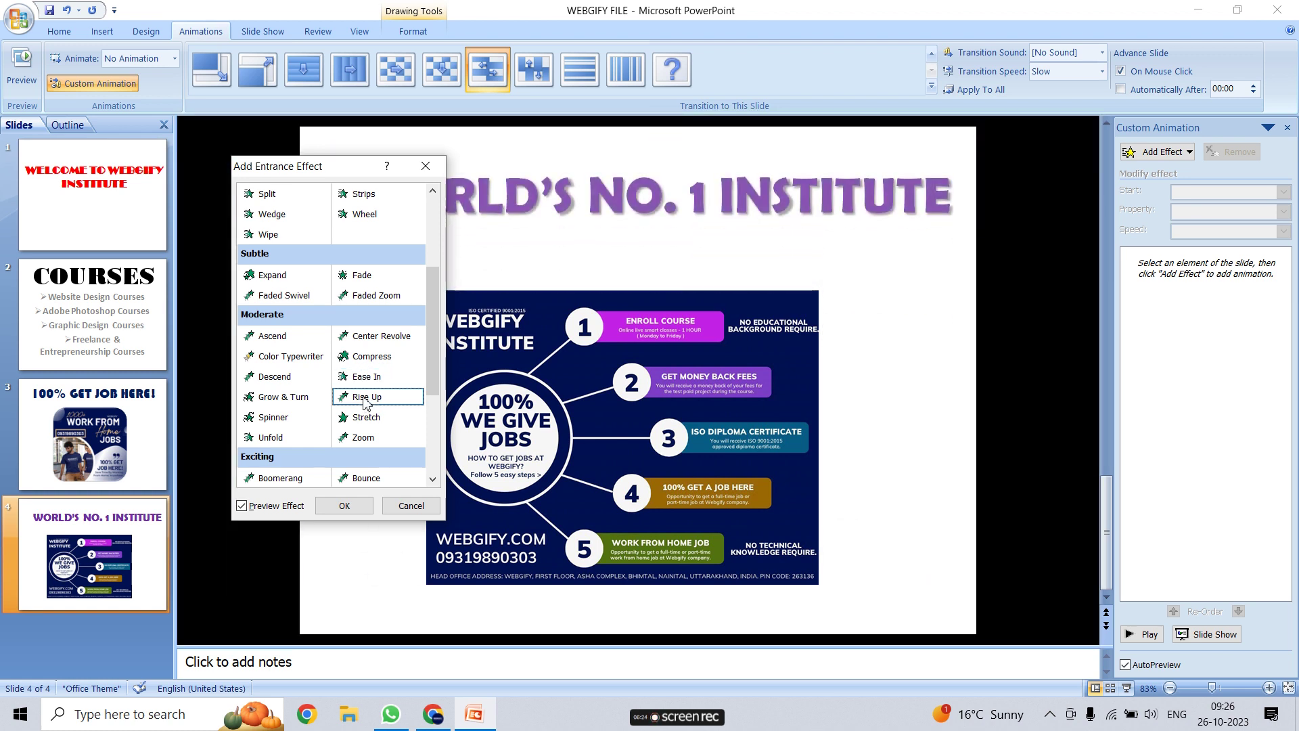
pyautogui.click(345, 504)
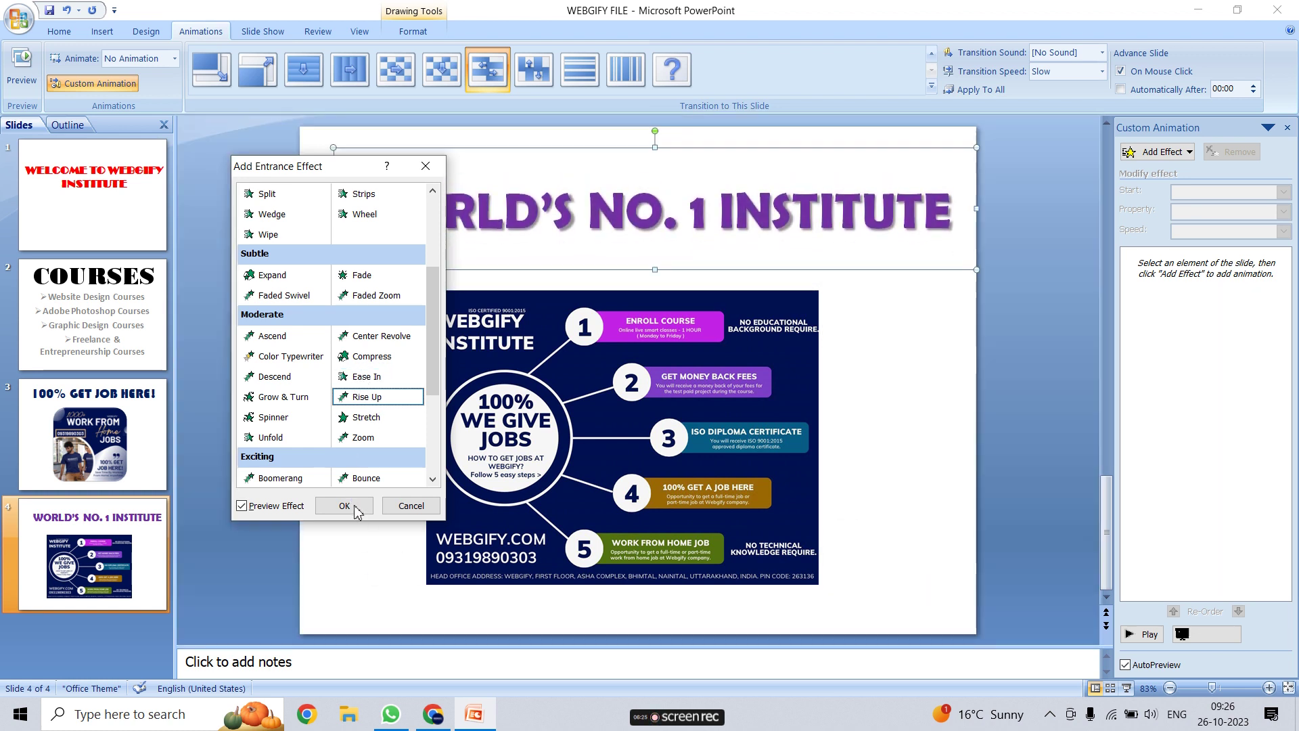
pyautogui.click(124, 553)
# Step: Preview Wipe and Swivel, then apply a Spiral In entrance to the slide 4 infographic picture
pyautogui.click(487, 480)
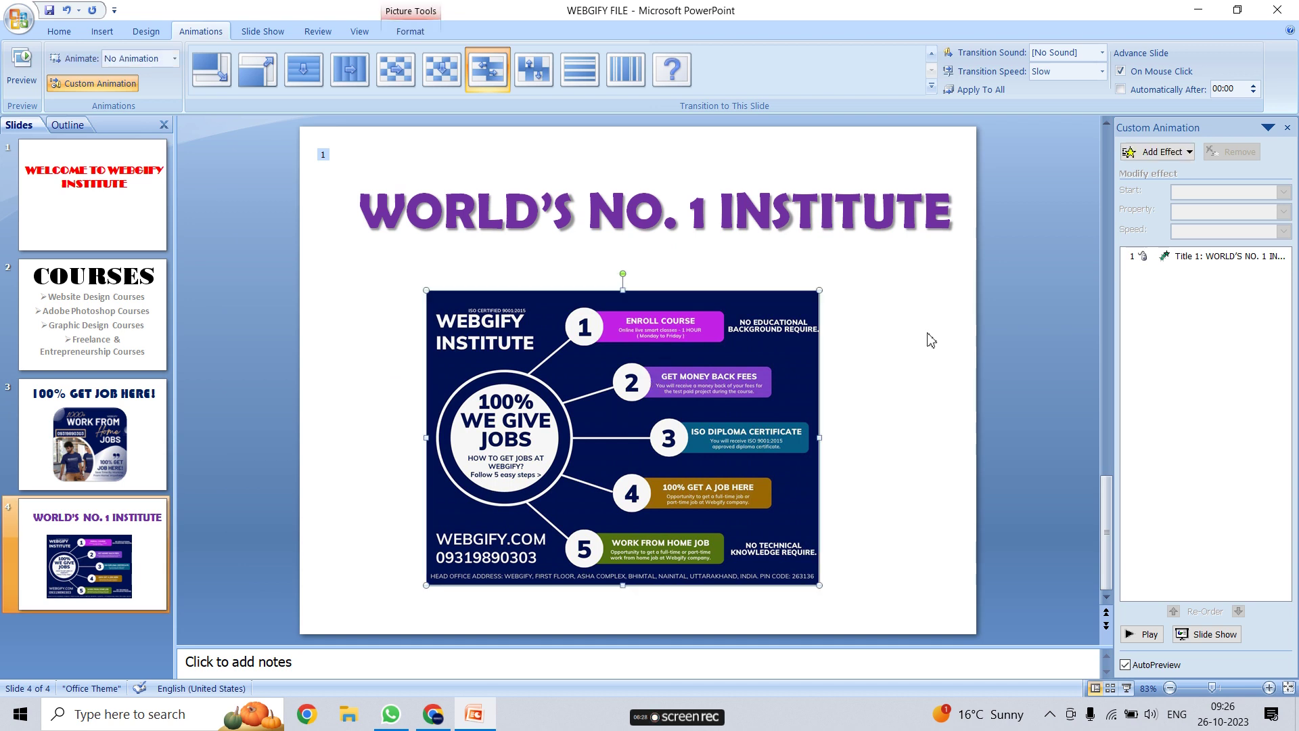
pyautogui.click(1162, 152)
pyautogui.moveTo(1137, 170)
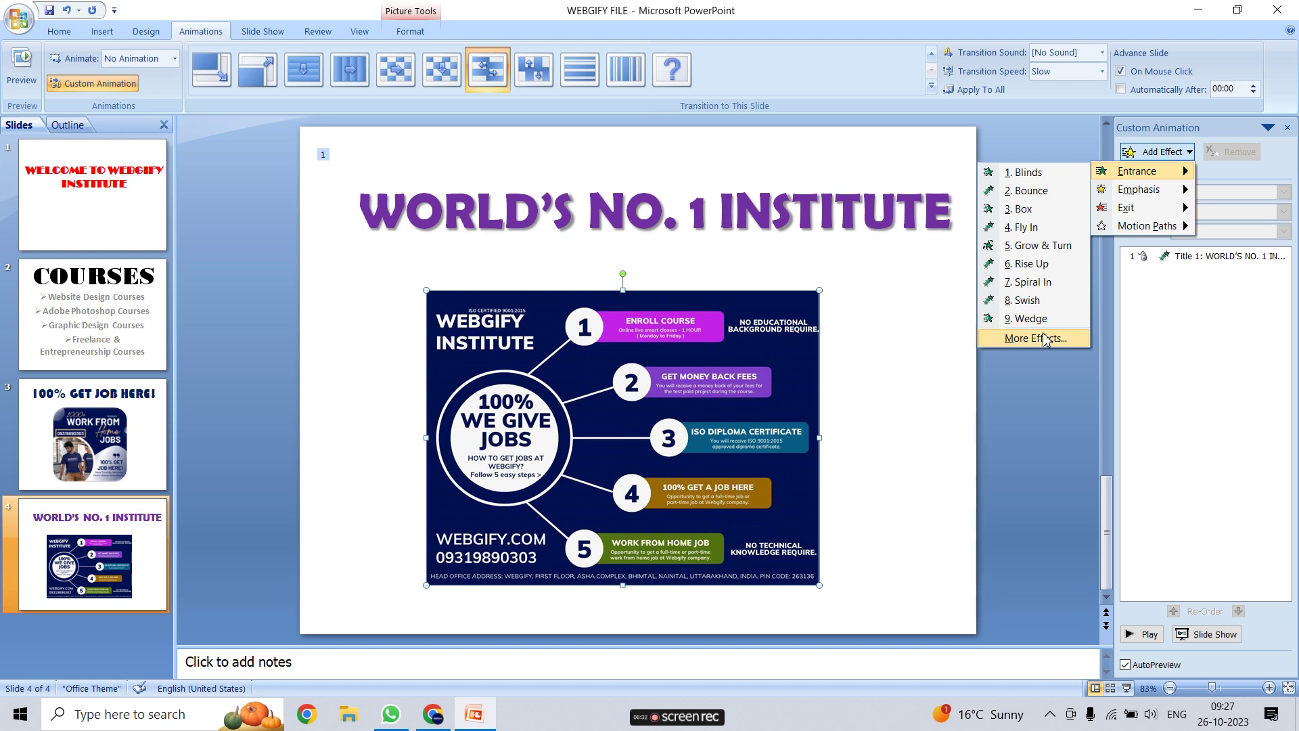
pyautogui.click(1034, 337)
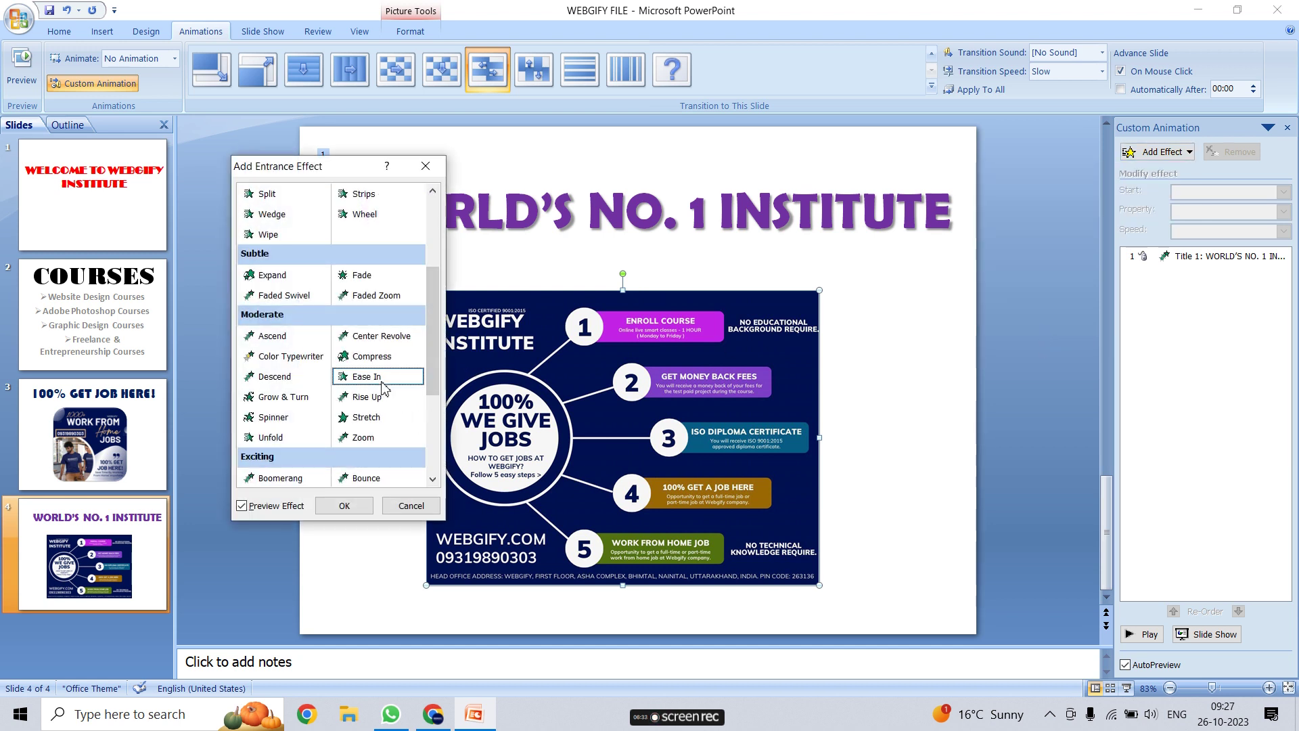
pyautogui.click(274, 236)
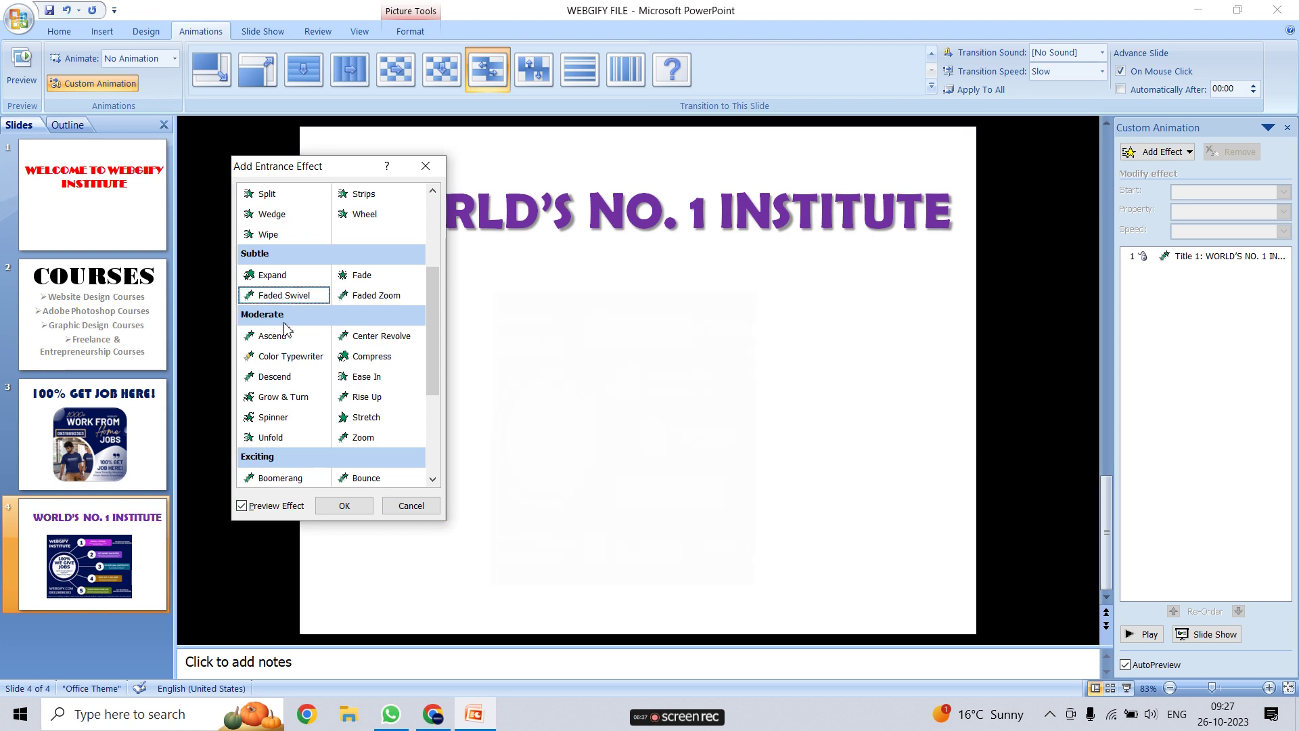
pyautogui.scroll(-2, 366, 430)
pyautogui.scroll(-1, 362, 435)
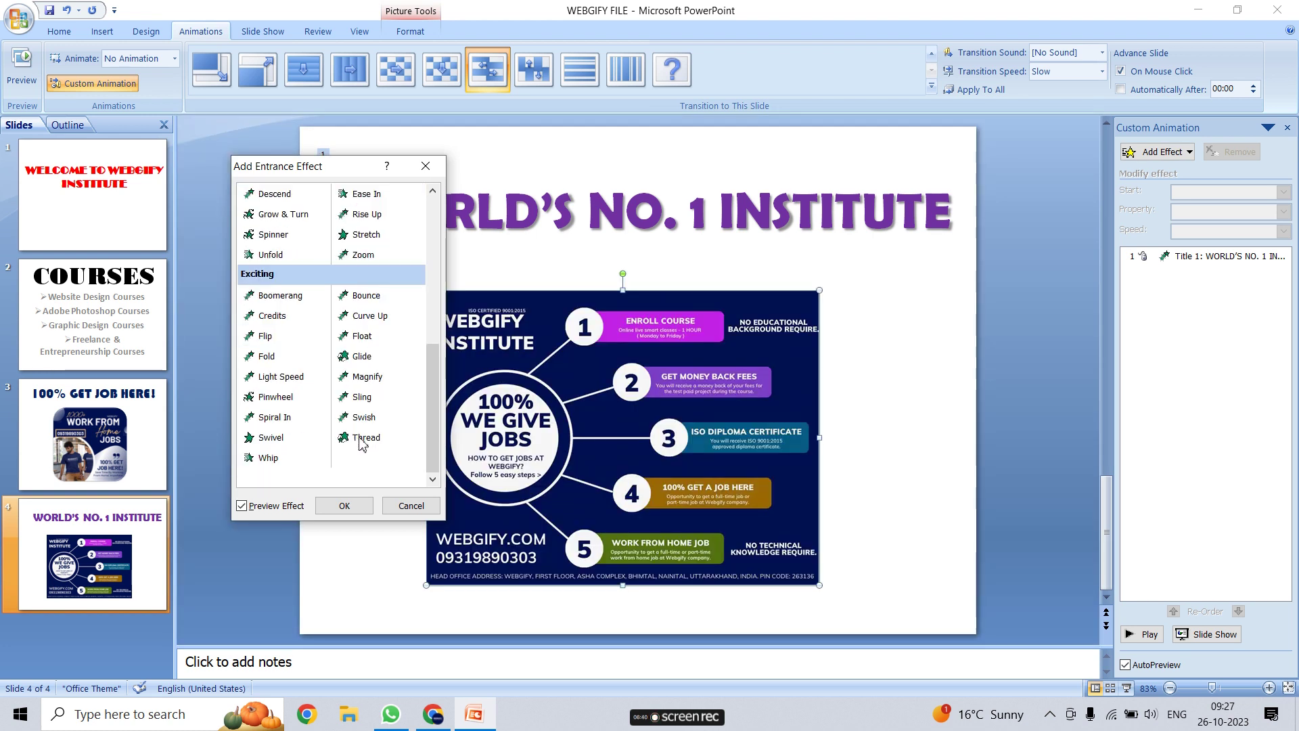
pyautogui.click(285, 438)
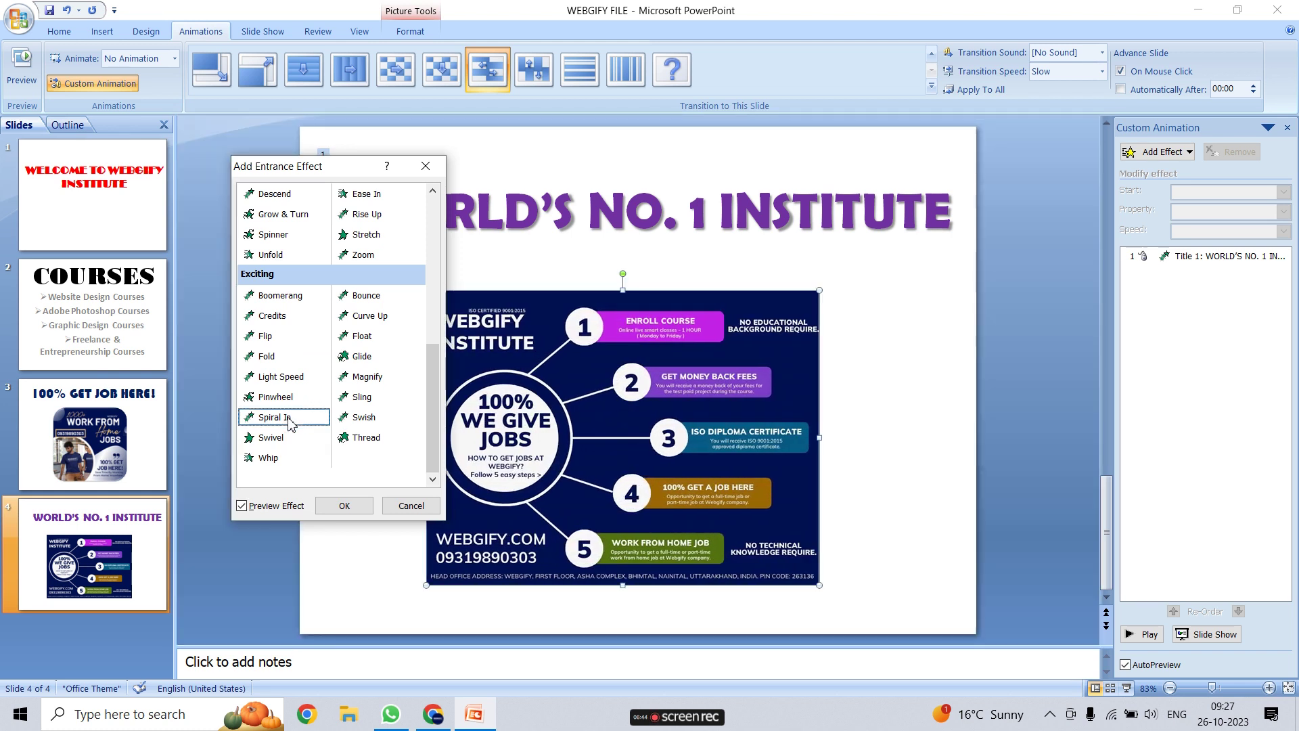
pyautogui.click(292, 411)
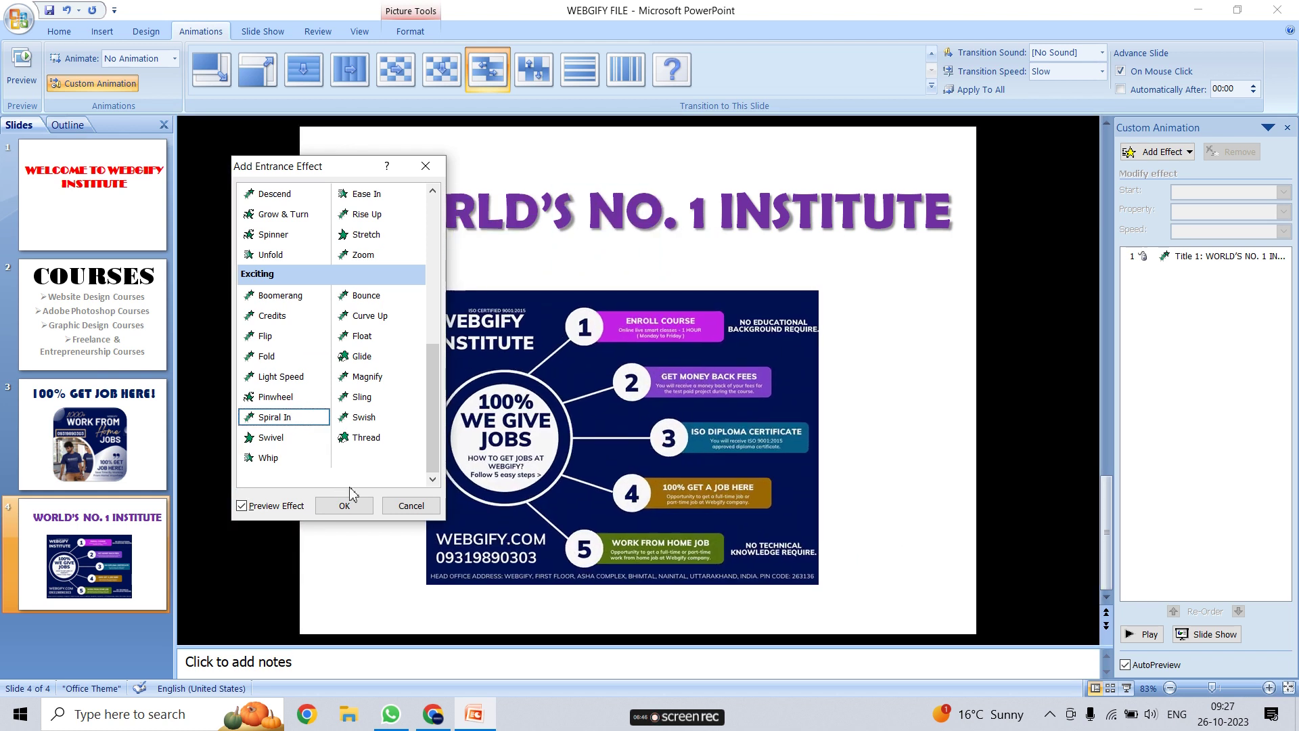
pyautogui.click(344, 506)
pyautogui.scroll(2, 601, 424)
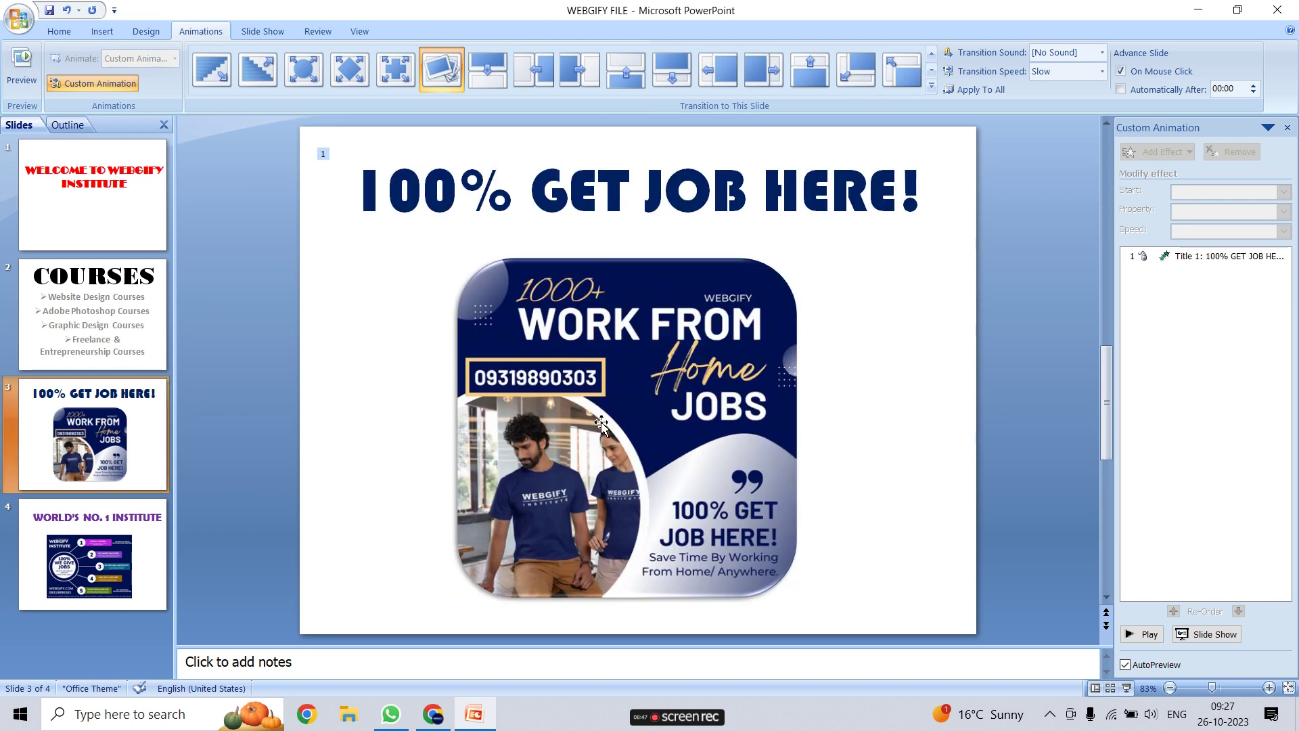
# Step: Give the work-from-home jobs picture a Boomerang entrance, then select the job-steps picture on slide 4
pyautogui.click(670, 421)
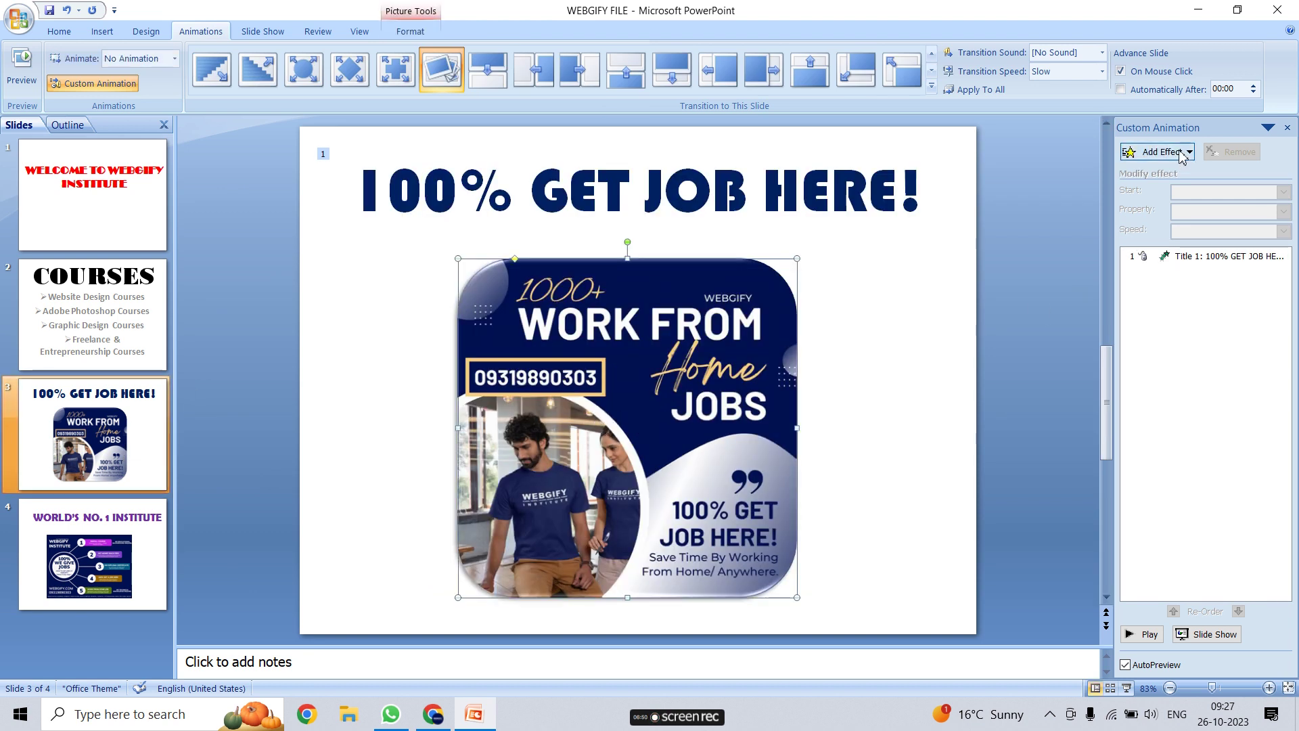
pyautogui.click(1158, 152)
pyautogui.moveTo(1138, 170)
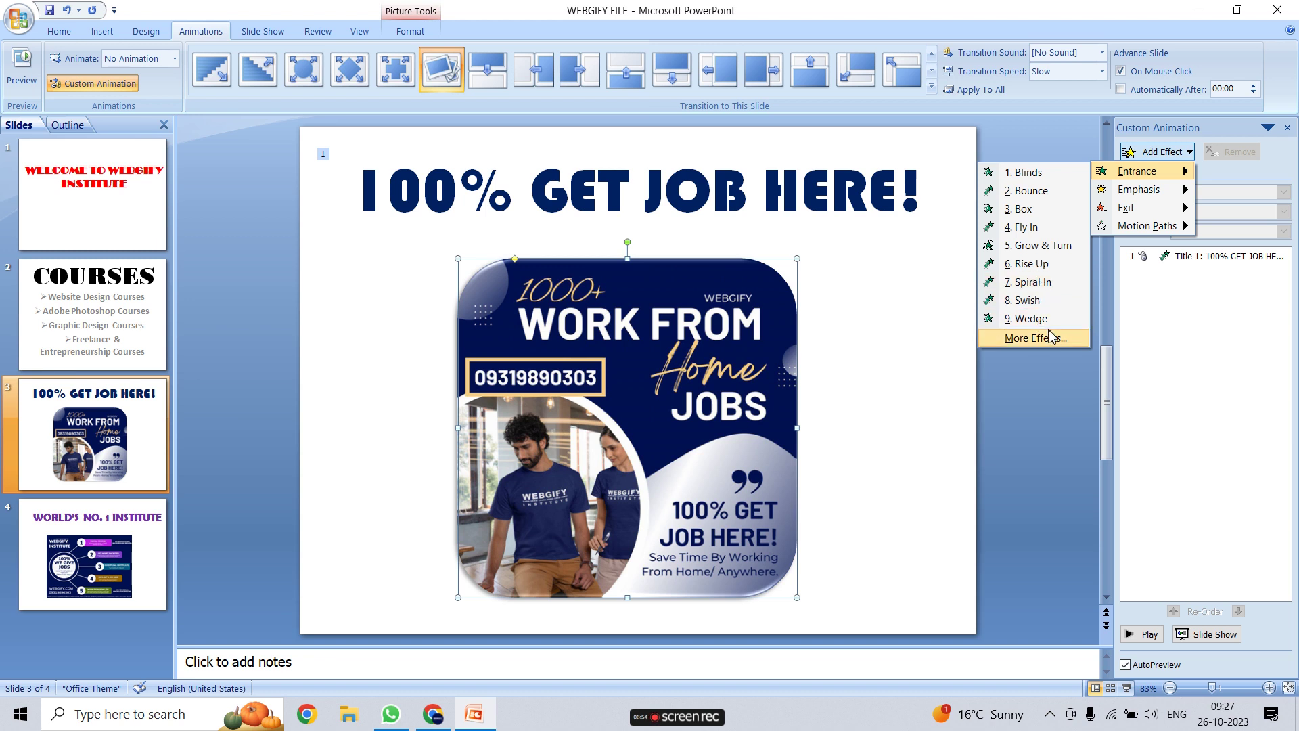
pyautogui.click(1048, 338)
pyautogui.click(378, 324)
pyautogui.click(273, 316)
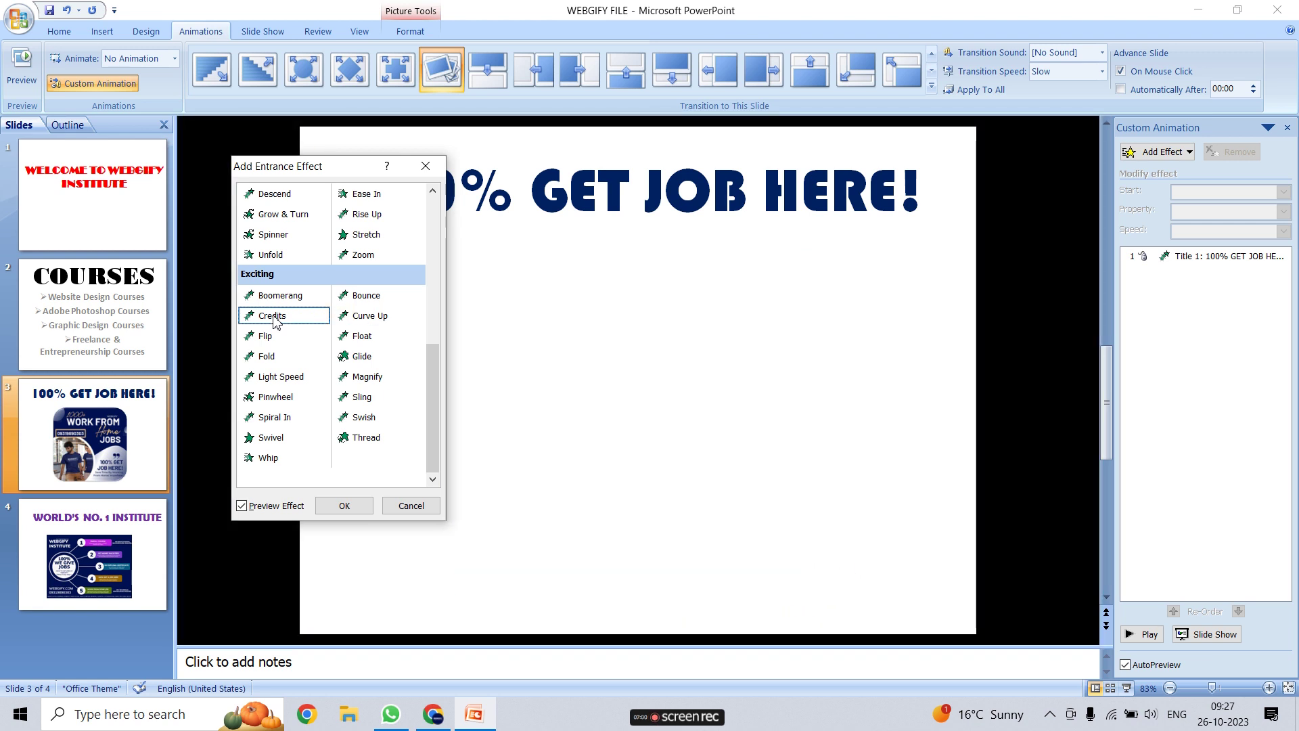
pyautogui.click(287, 298)
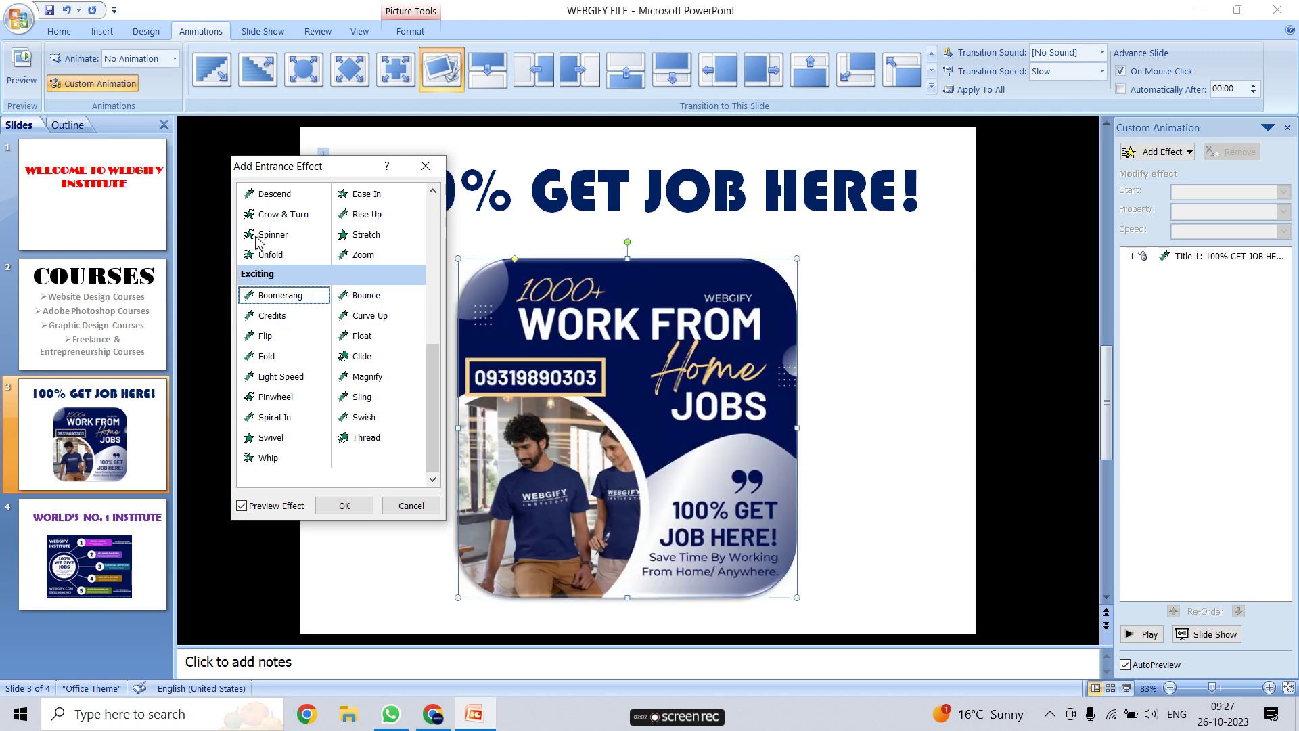
pyautogui.click(344, 505)
pyautogui.click(145, 568)
pyautogui.click(567, 460)
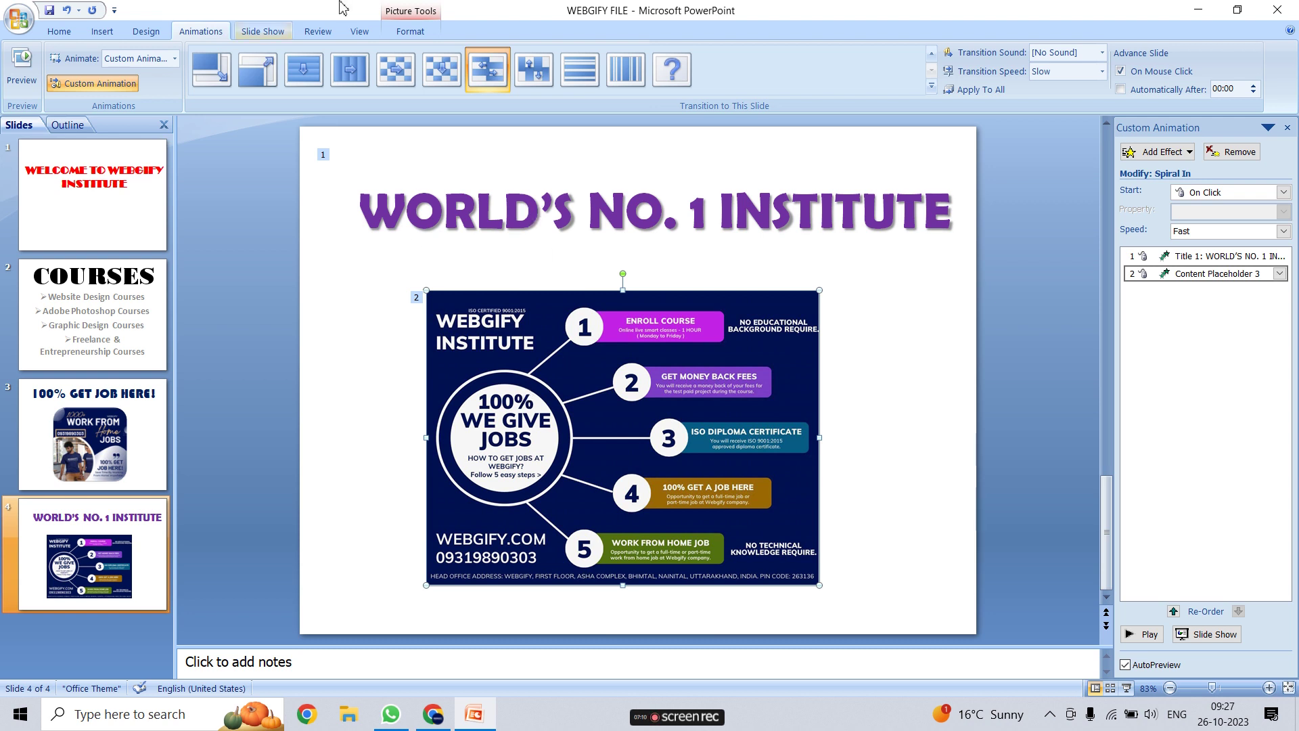
# Step: Apply a rounded, reflected picture style to the job-steps picture and hide the Custom Animation panel
pyautogui.click(421, 31)
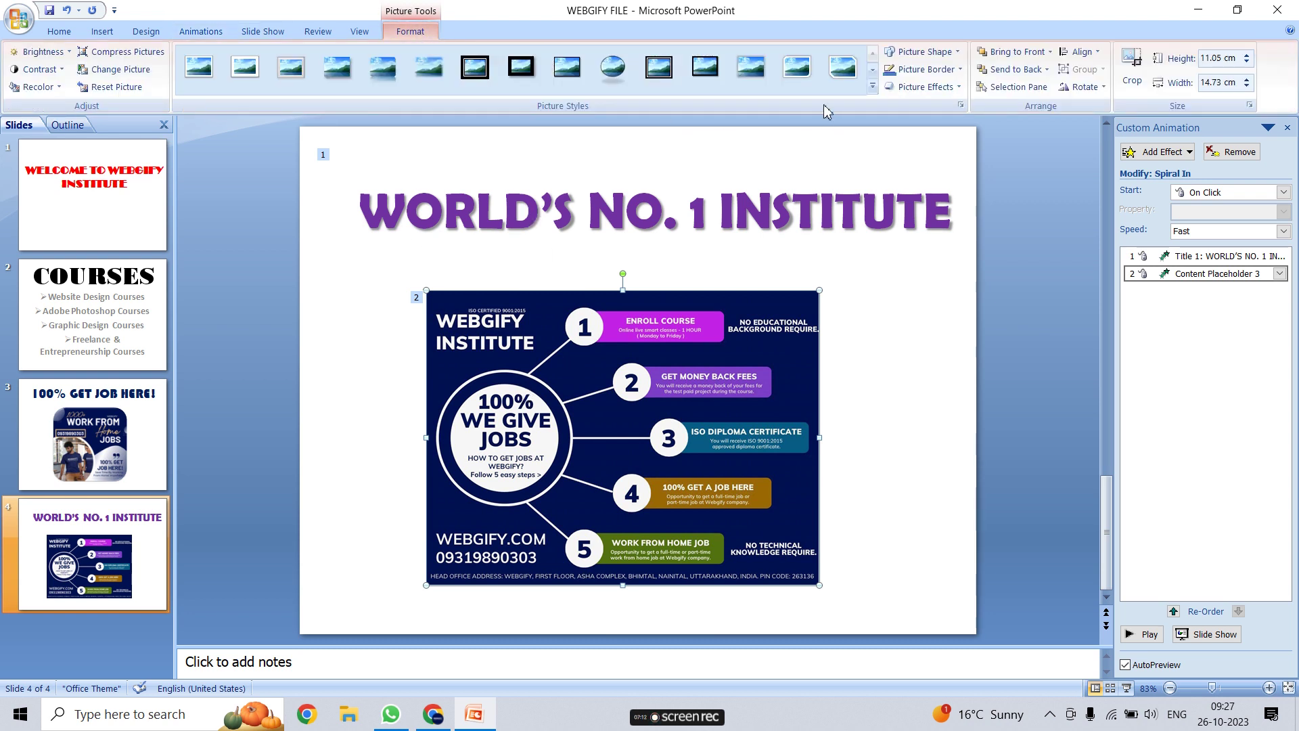
pyautogui.click(872, 87)
pyautogui.click(758, 116)
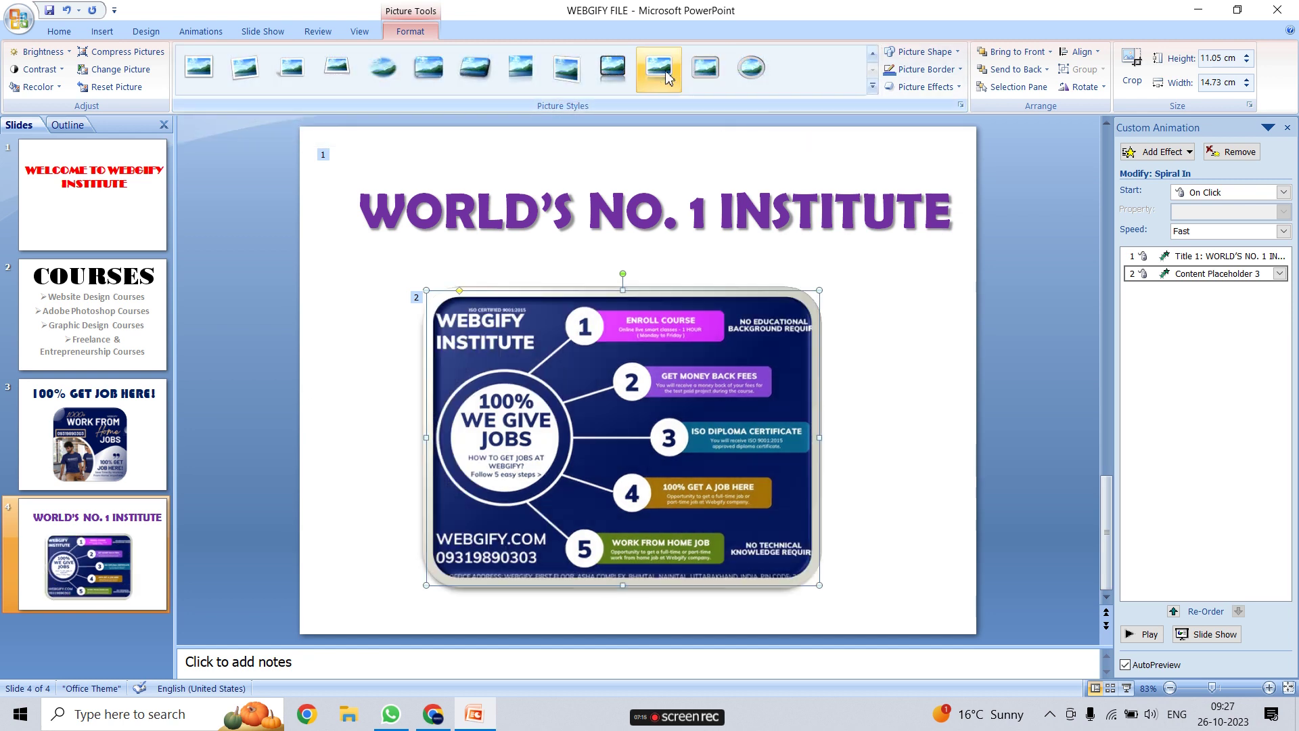
pyautogui.click(658, 67)
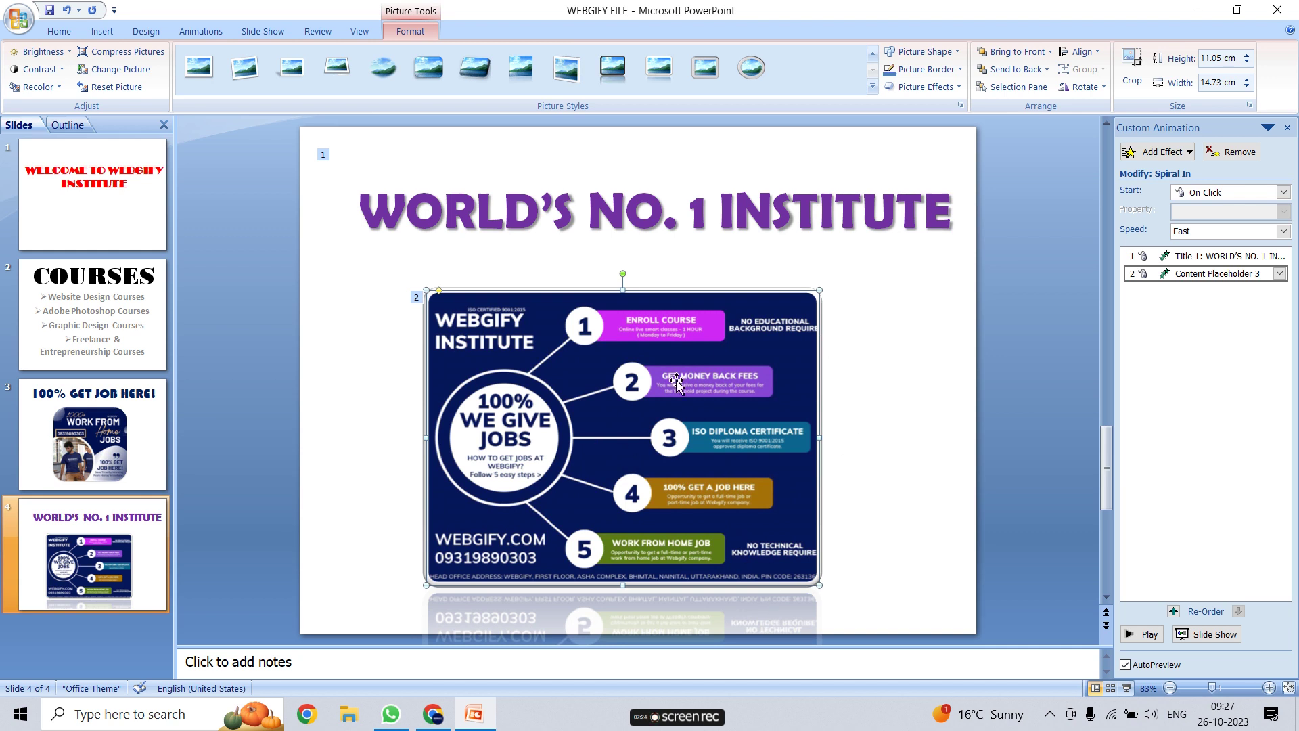
pyautogui.click(218, 36)
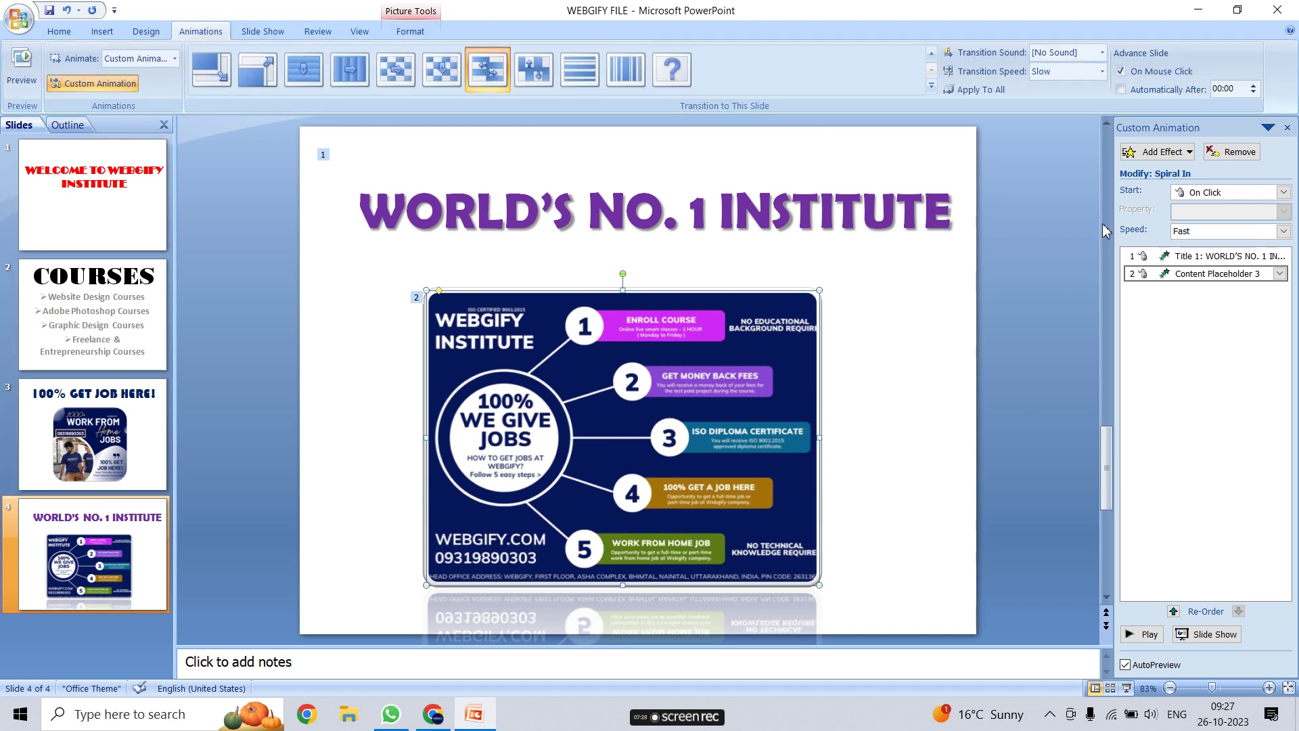
pyautogui.click(1288, 130)
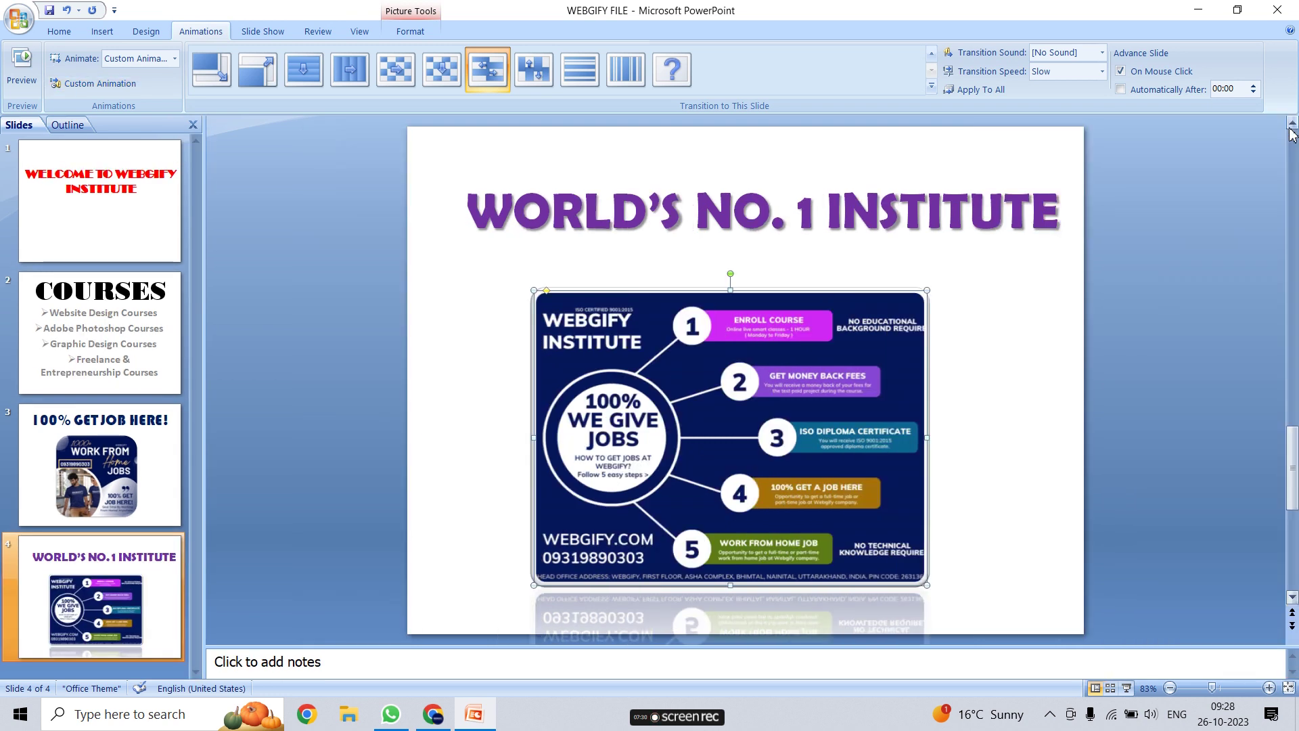
# Step: Inspect slide 4's Rise Up title and Spiral In picture effects, then preview slide 1's animations
pyautogui.click(98, 222)
pyautogui.click(633, 330)
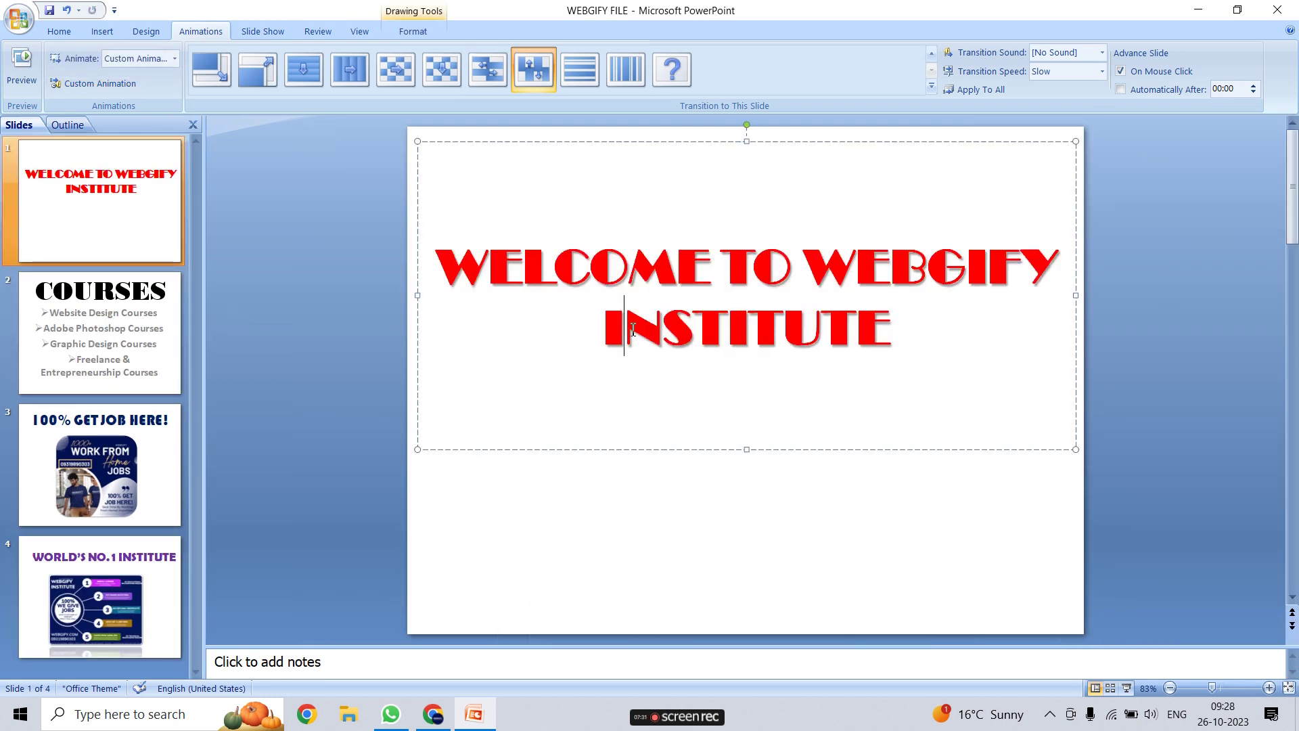
pyautogui.click(101, 473)
pyautogui.click(102, 578)
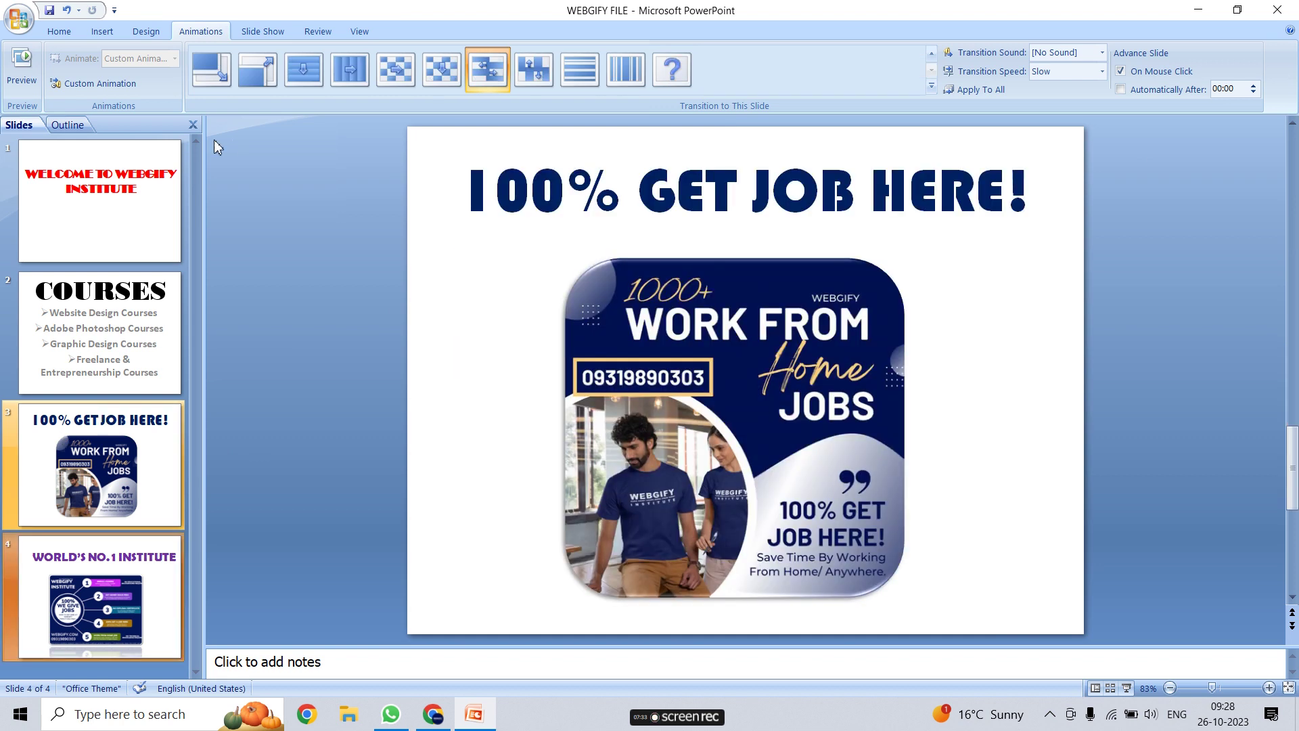
pyautogui.click(82, 85)
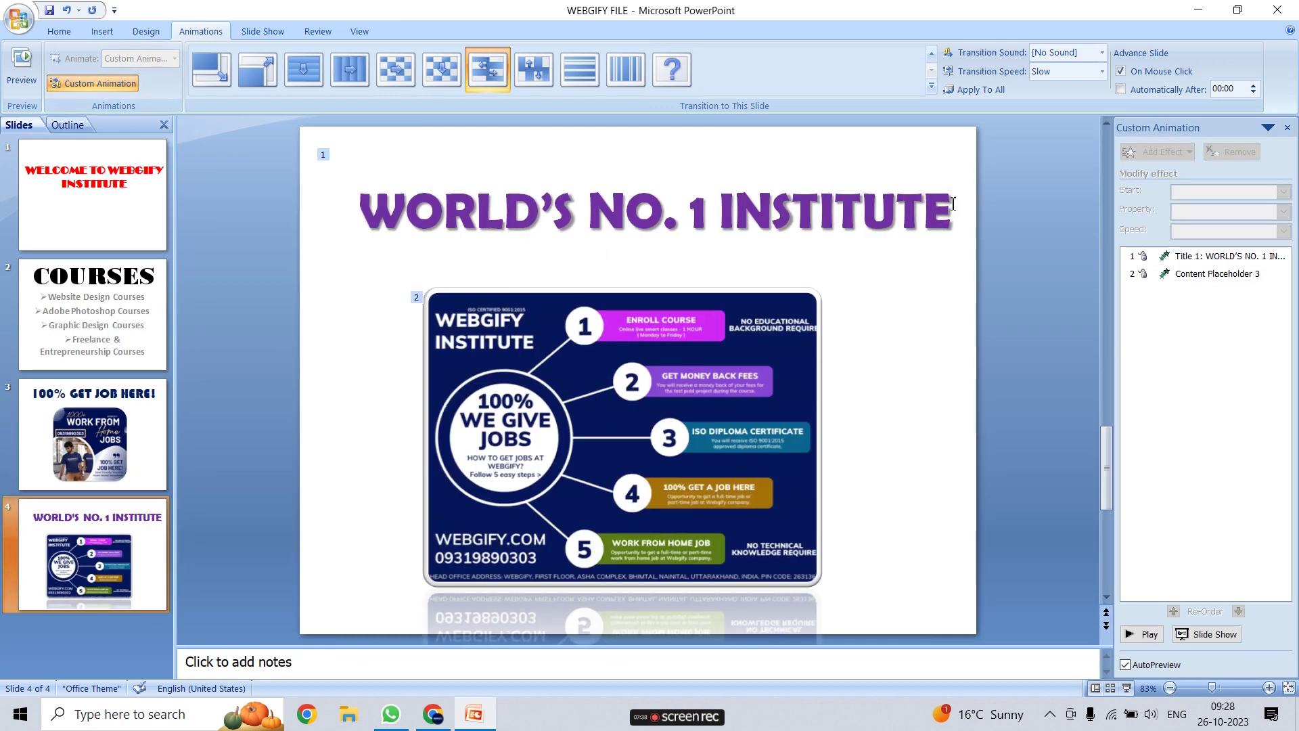
pyautogui.click(320, 157)
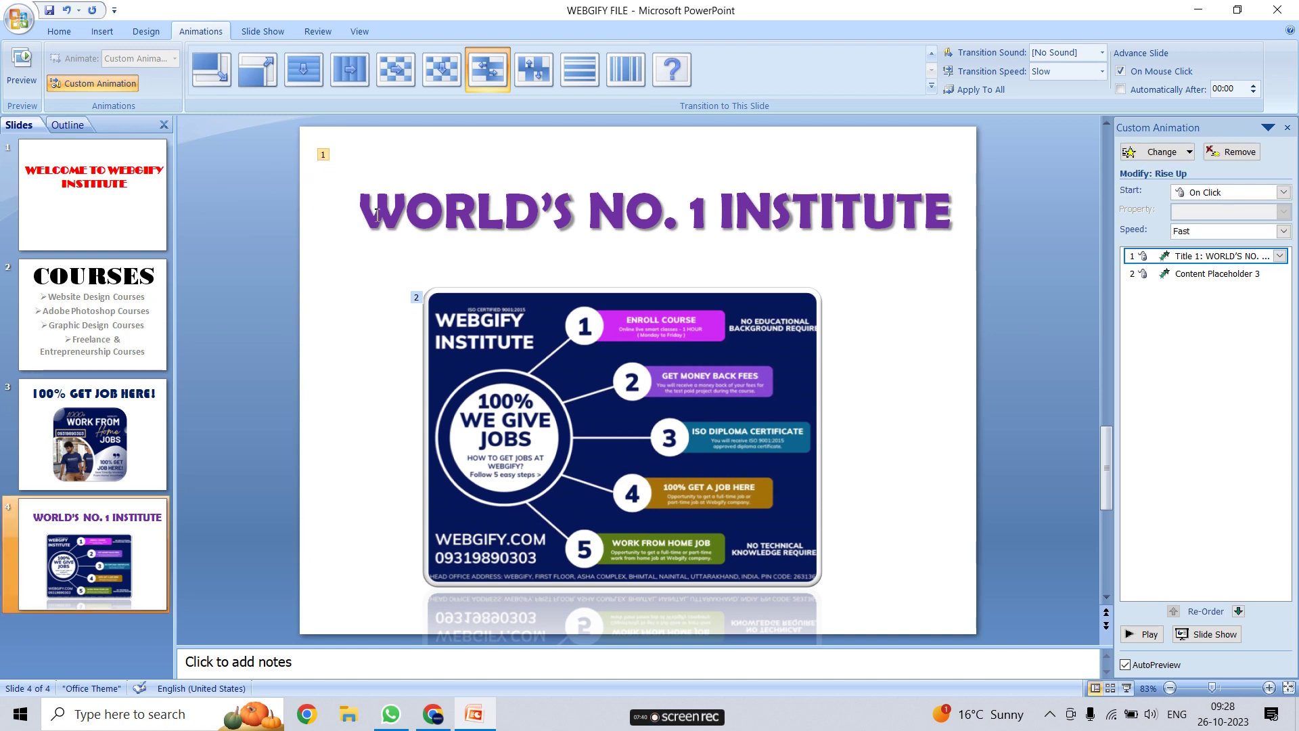
pyautogui.click(418, 299)
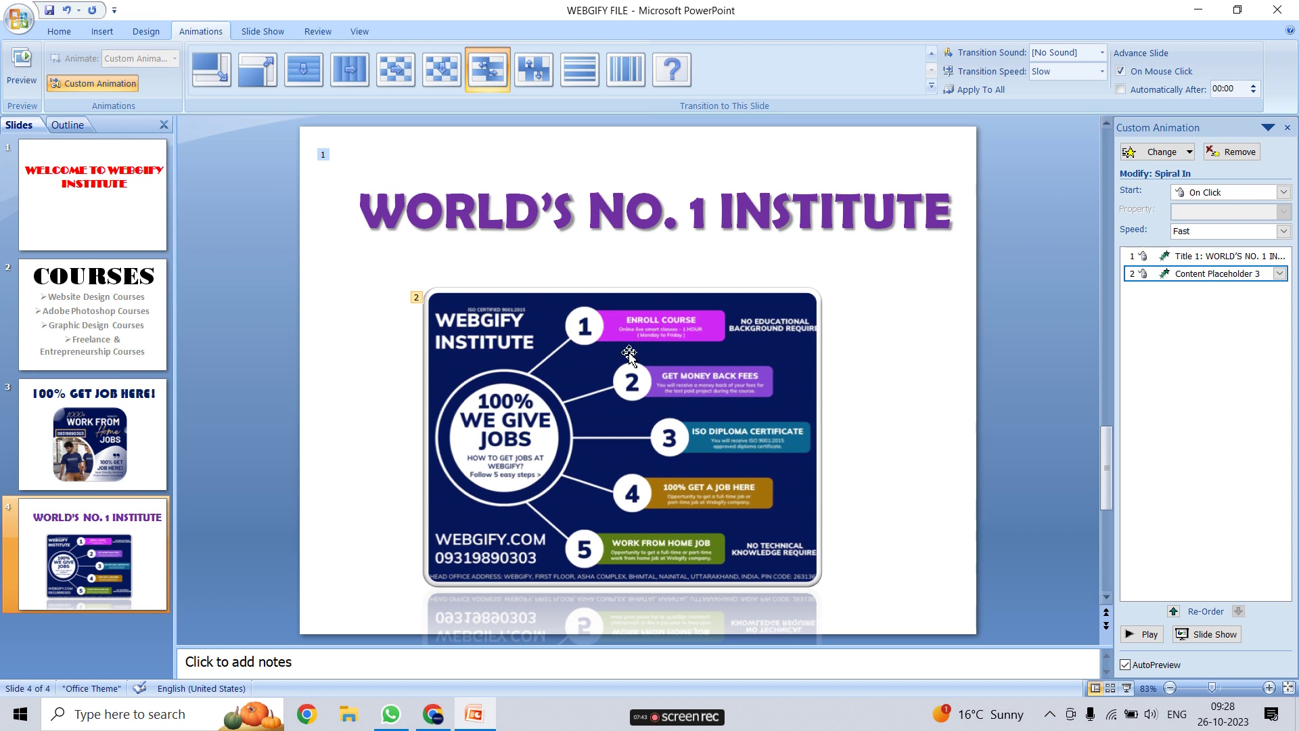
pyautogui.click(153, 226)
pyautogui.click(29, 80)
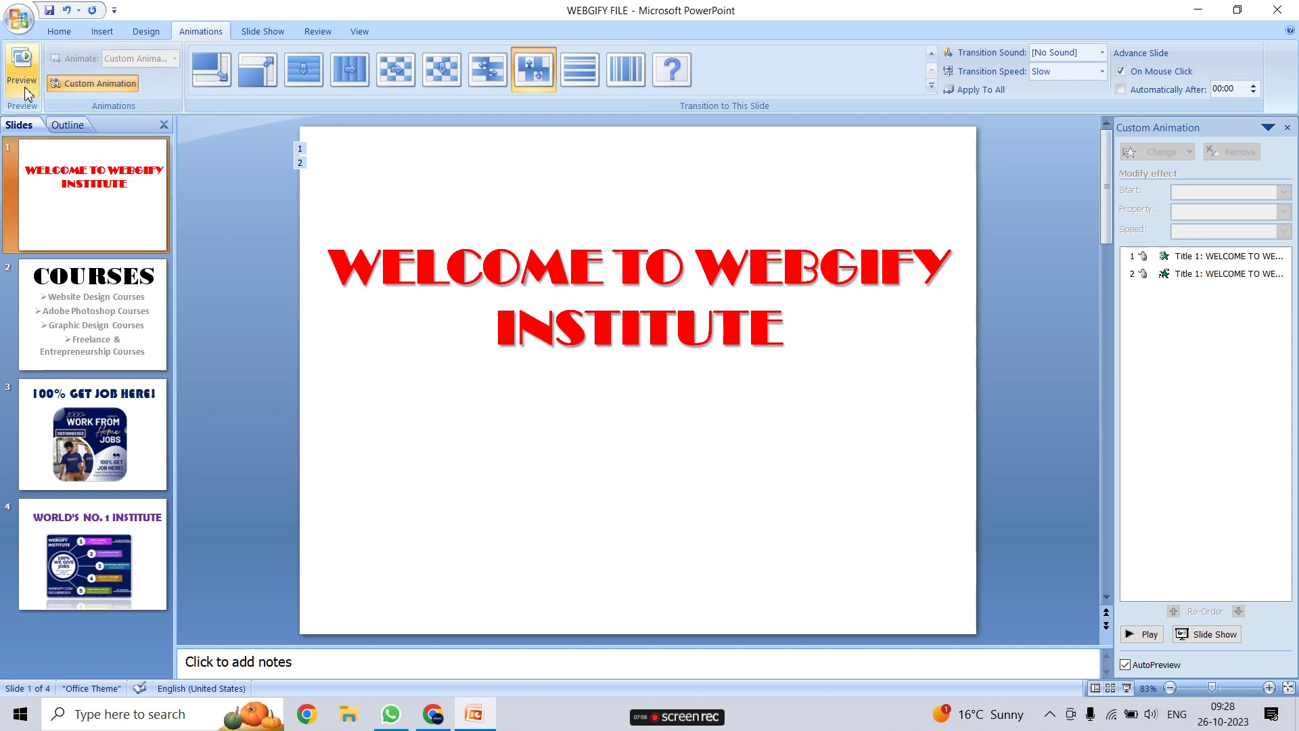
# Step: Preview the animations of slides 1 and 2, then return to slide 1 and close the animation panel
pyautogui.click(27, 88)
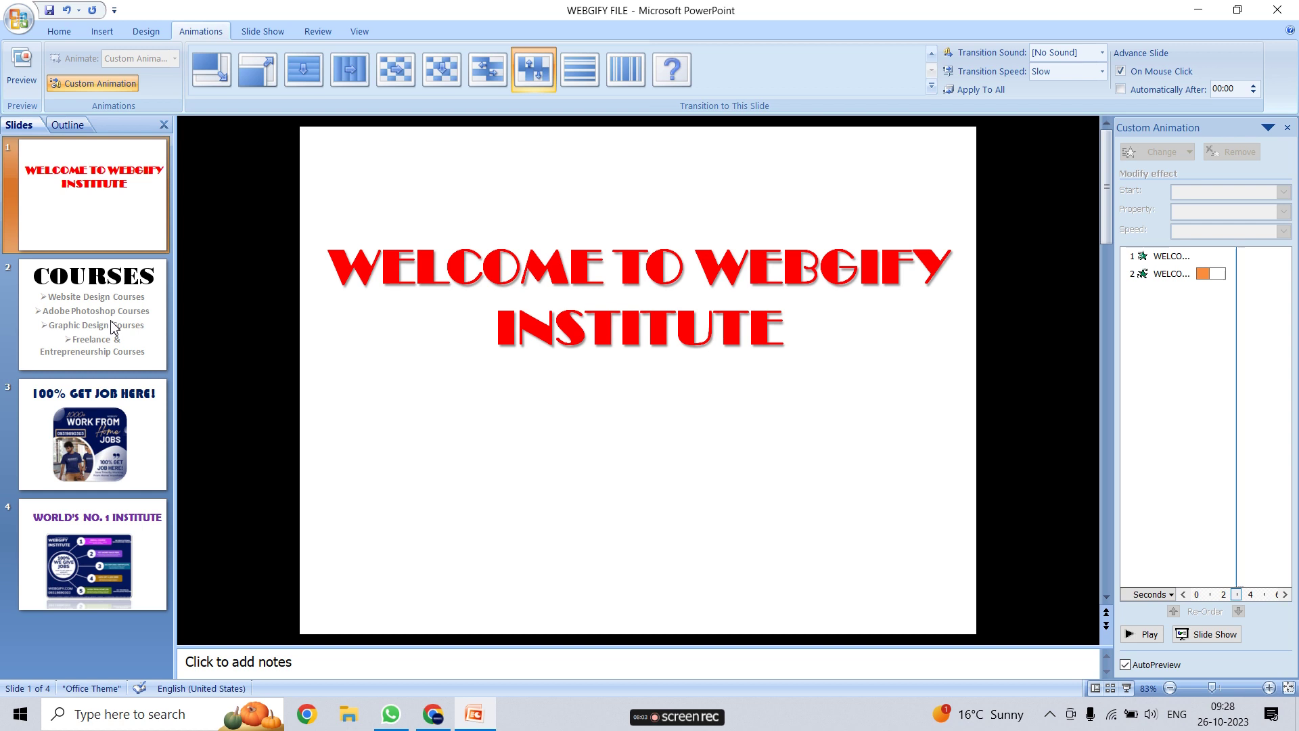
pyautogui.click(75, 318)
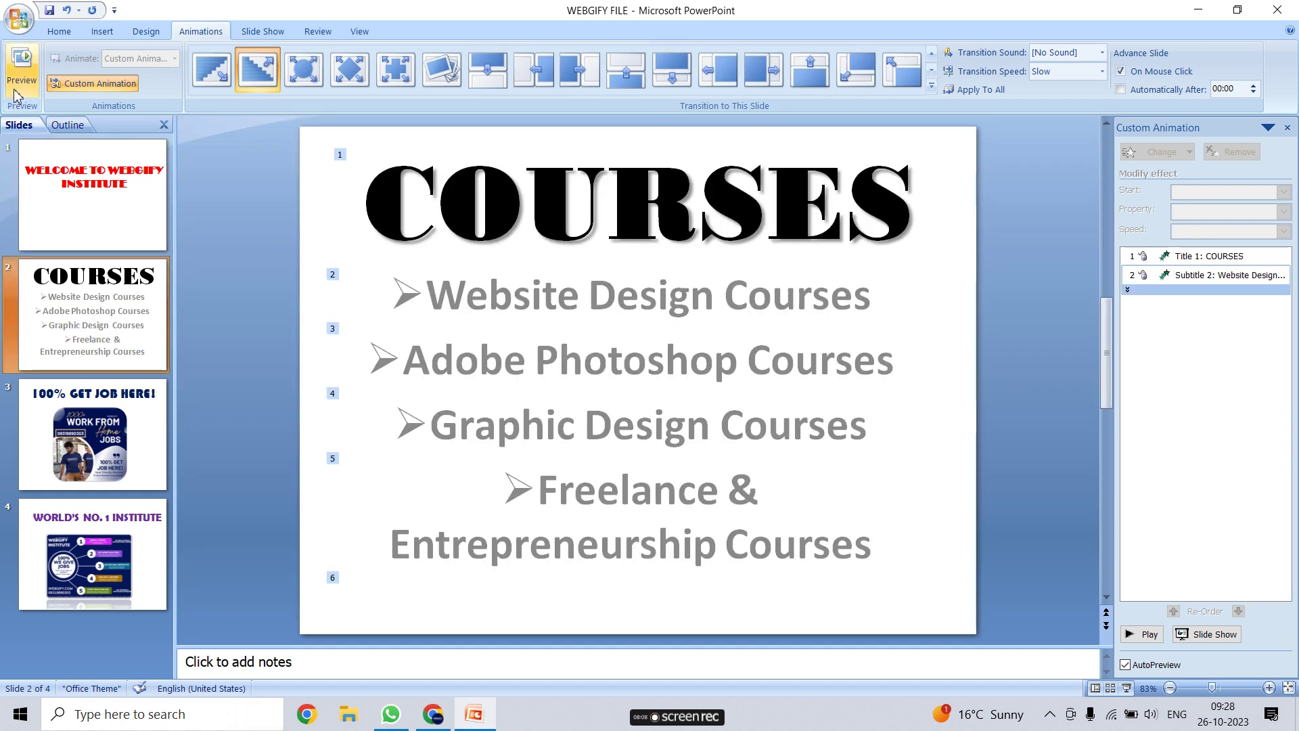
pyautogui.click(20, 81)
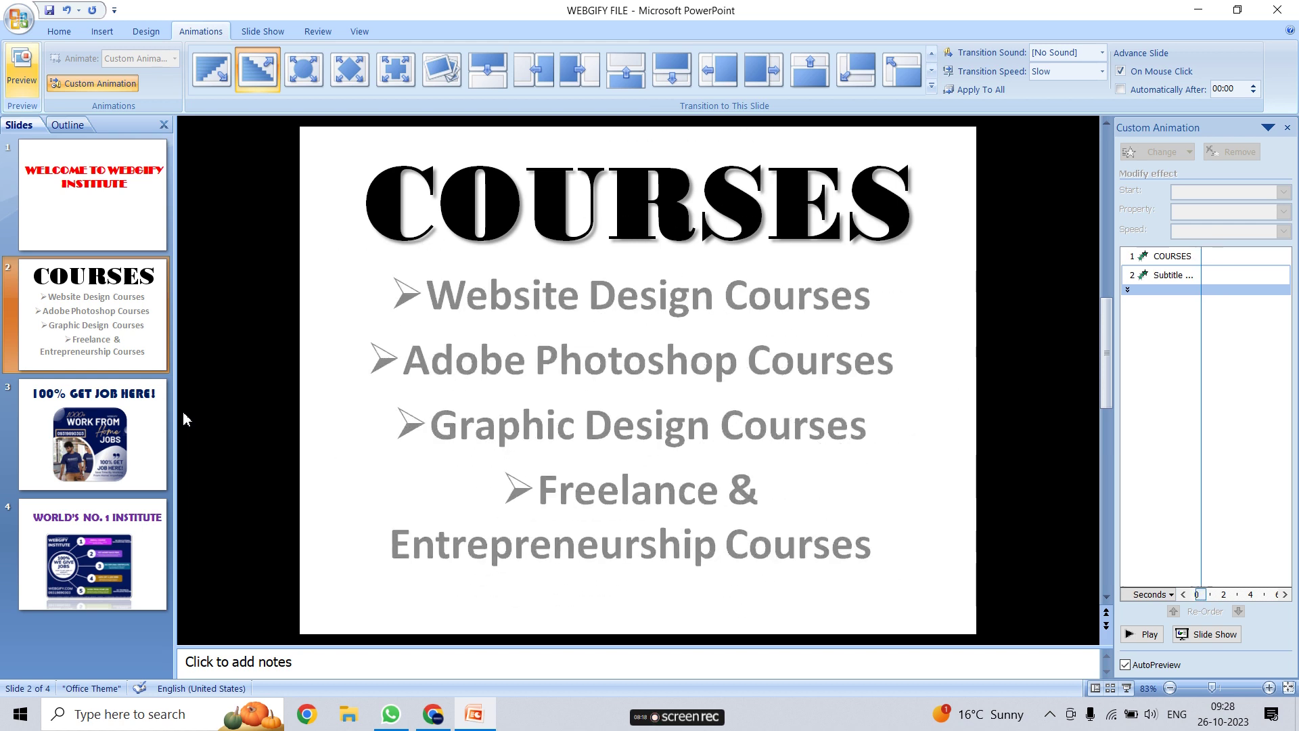
pyautogui.click(136, 439)
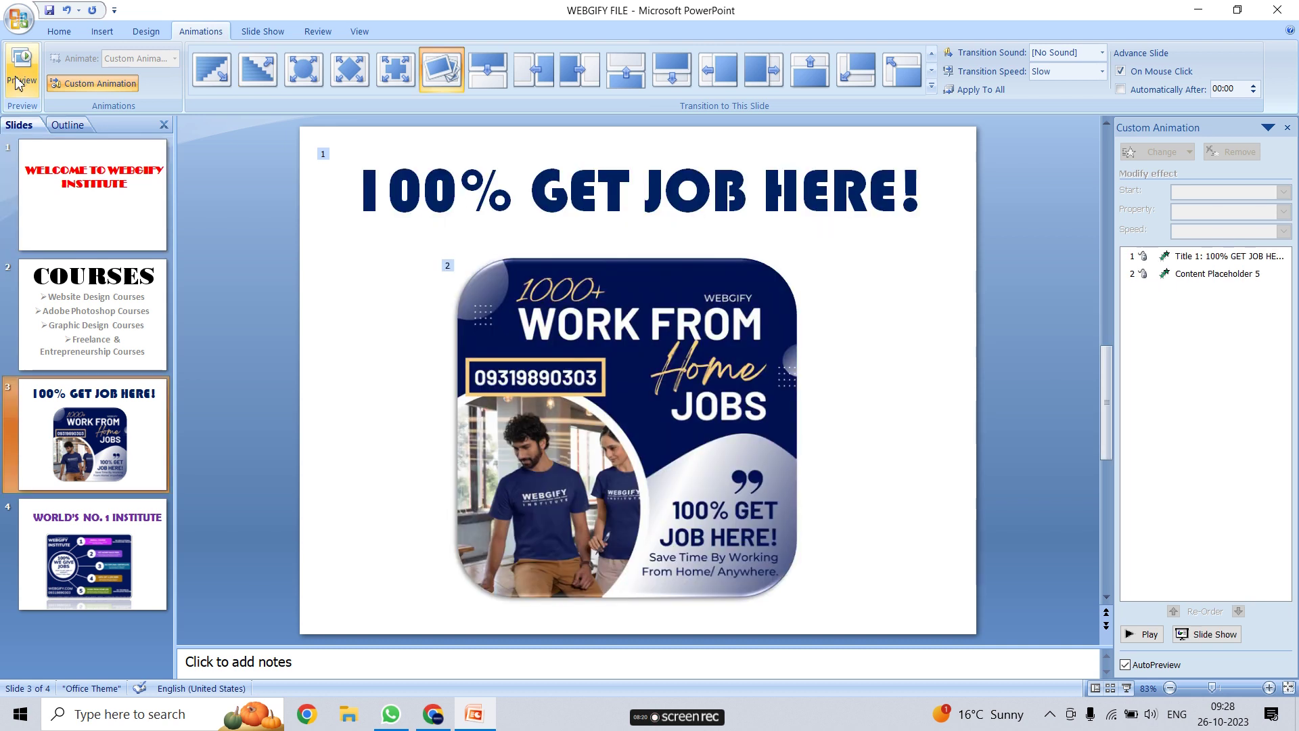
pyautogui.click(104, 213)
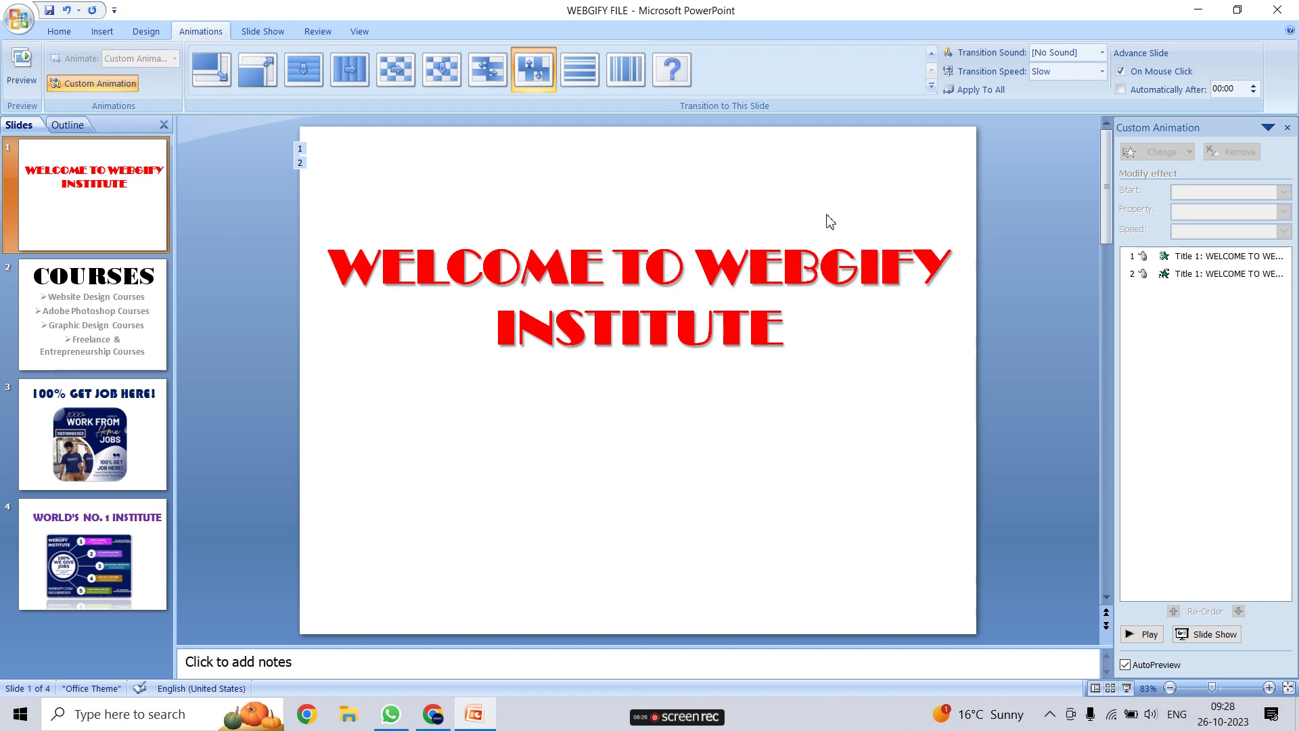
pyautogui.click(1288, 128)
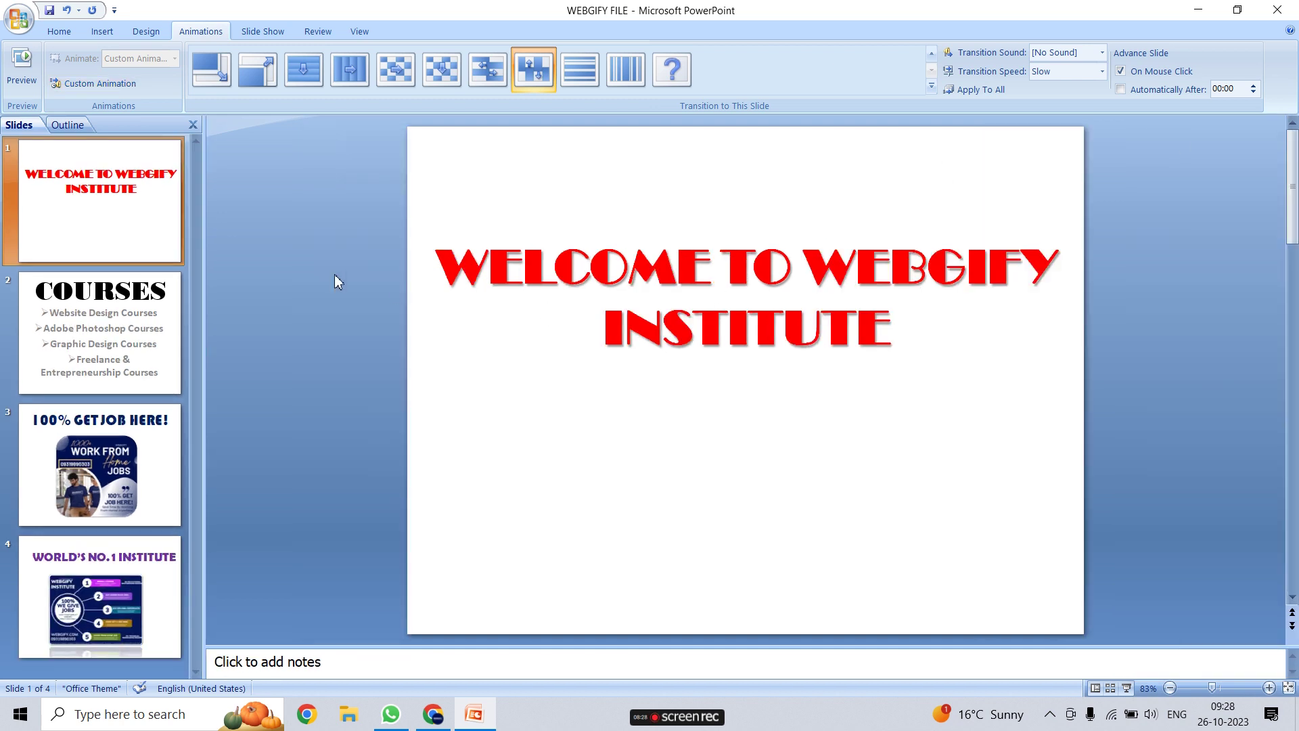
pyautogui.click(263, 31)
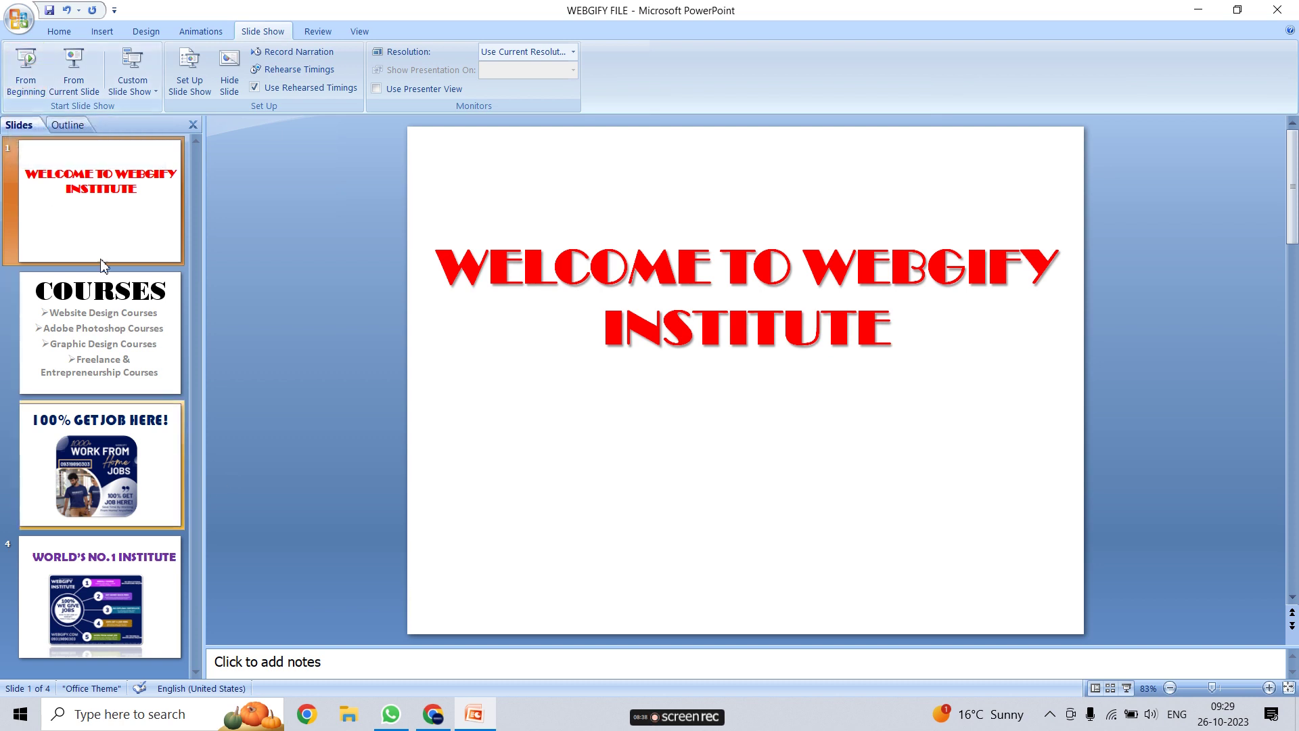
# Step: Start the slide show from the beginning and bring in all four COURSES bullets
pyautogui.click(64, 477)
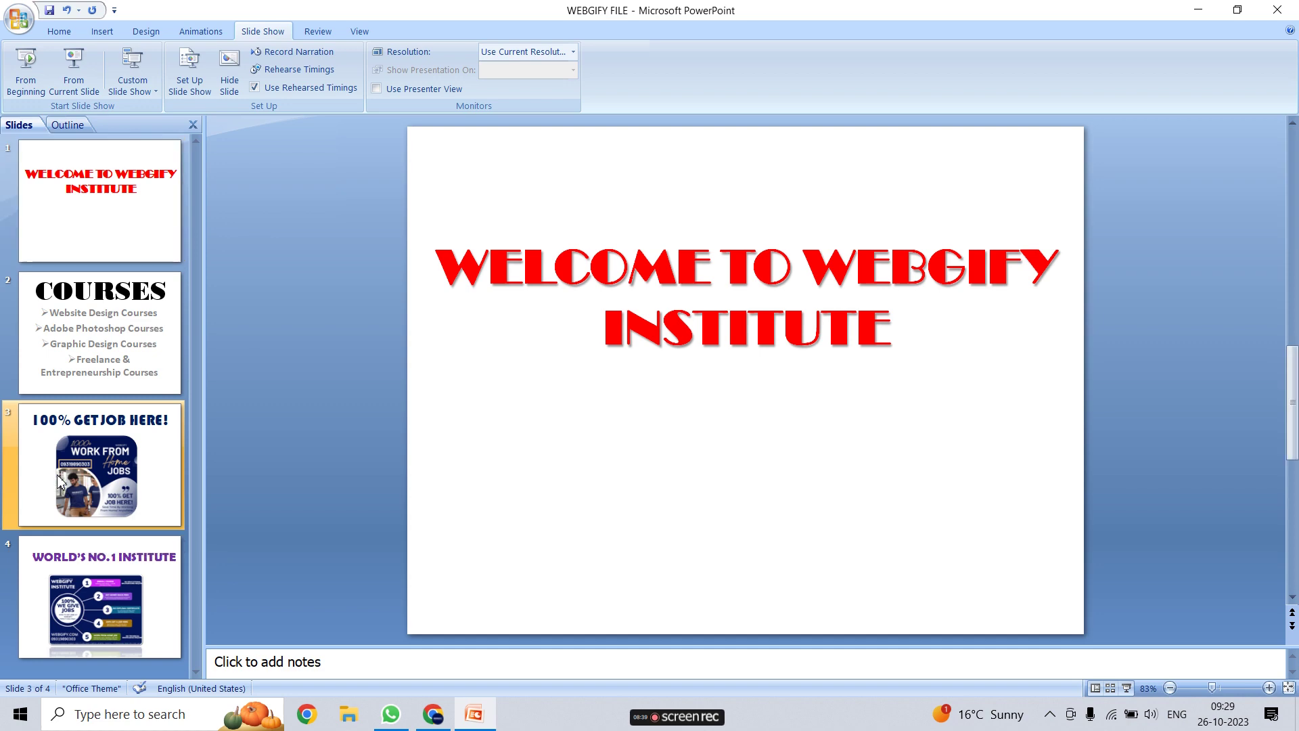
pyautogui.click(34, 83)
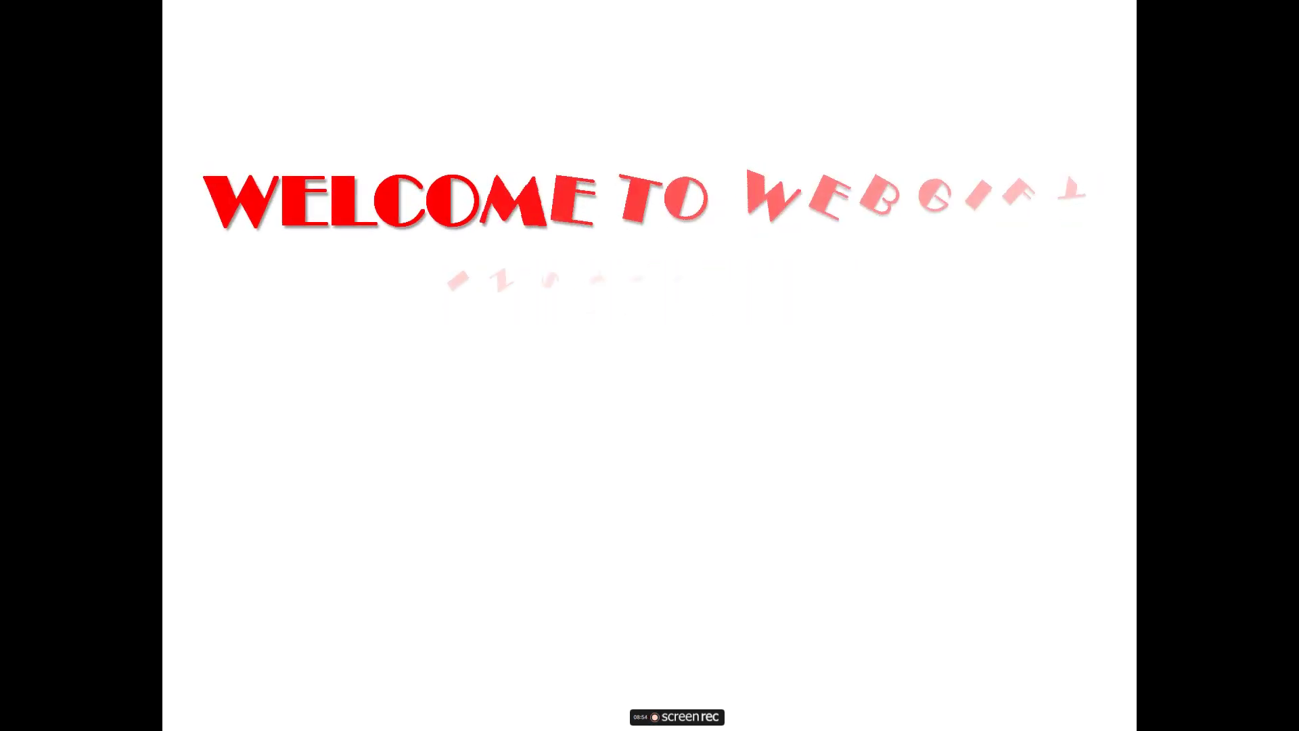
pyautogui.click(1094, 495)
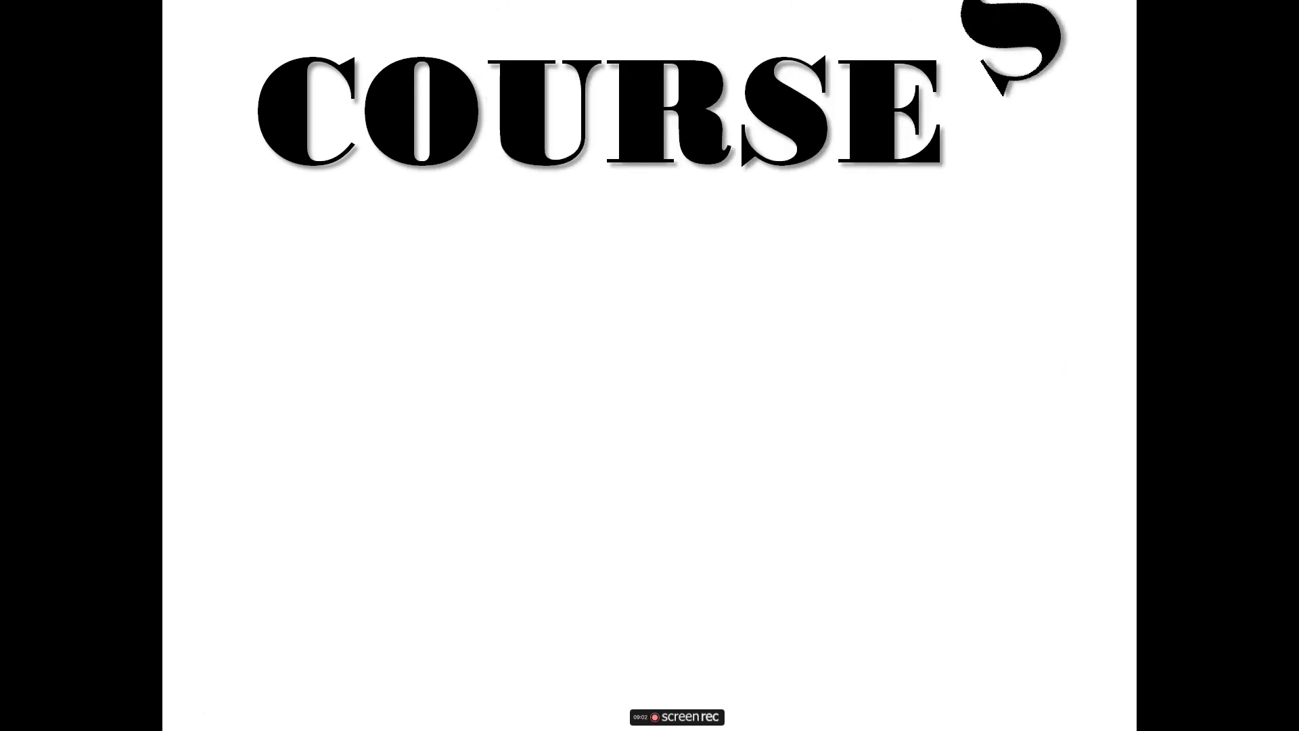
pyautogui.click(1067, 450)
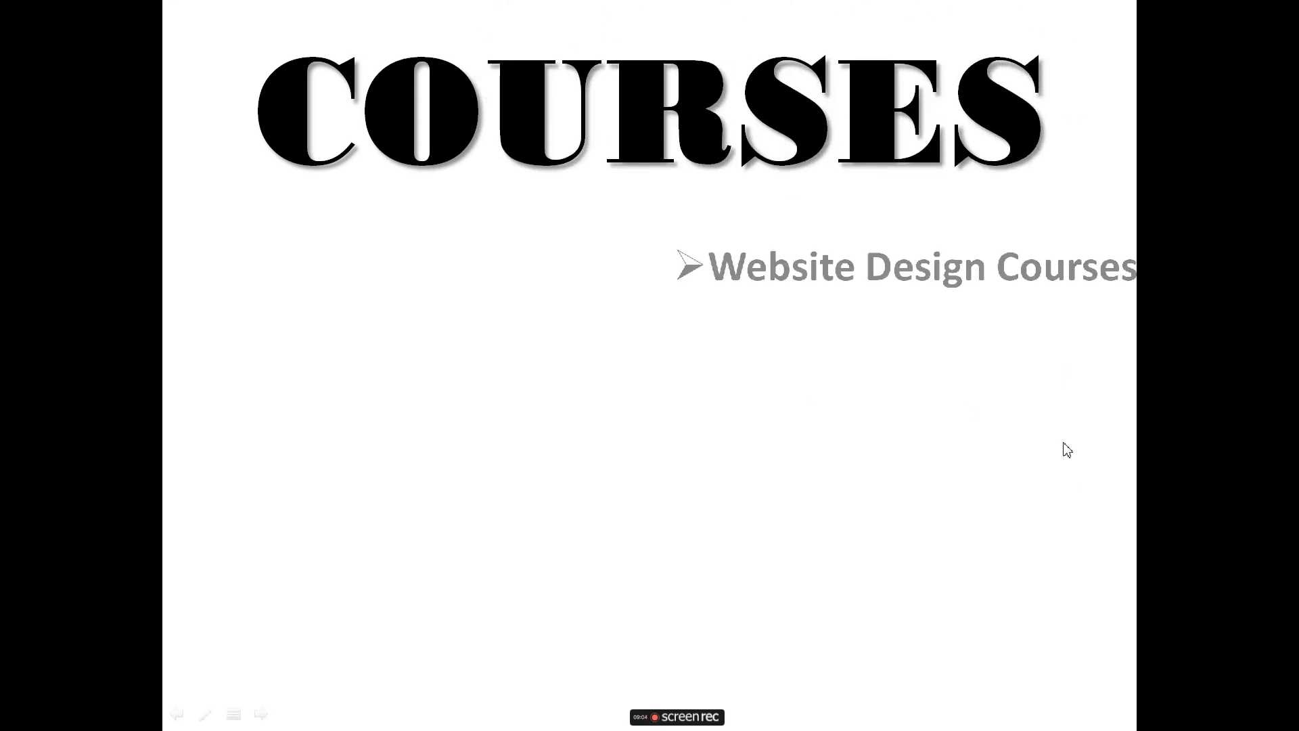
pyautogui.click(1077, 498)
pyautogui.click(1077, 499)
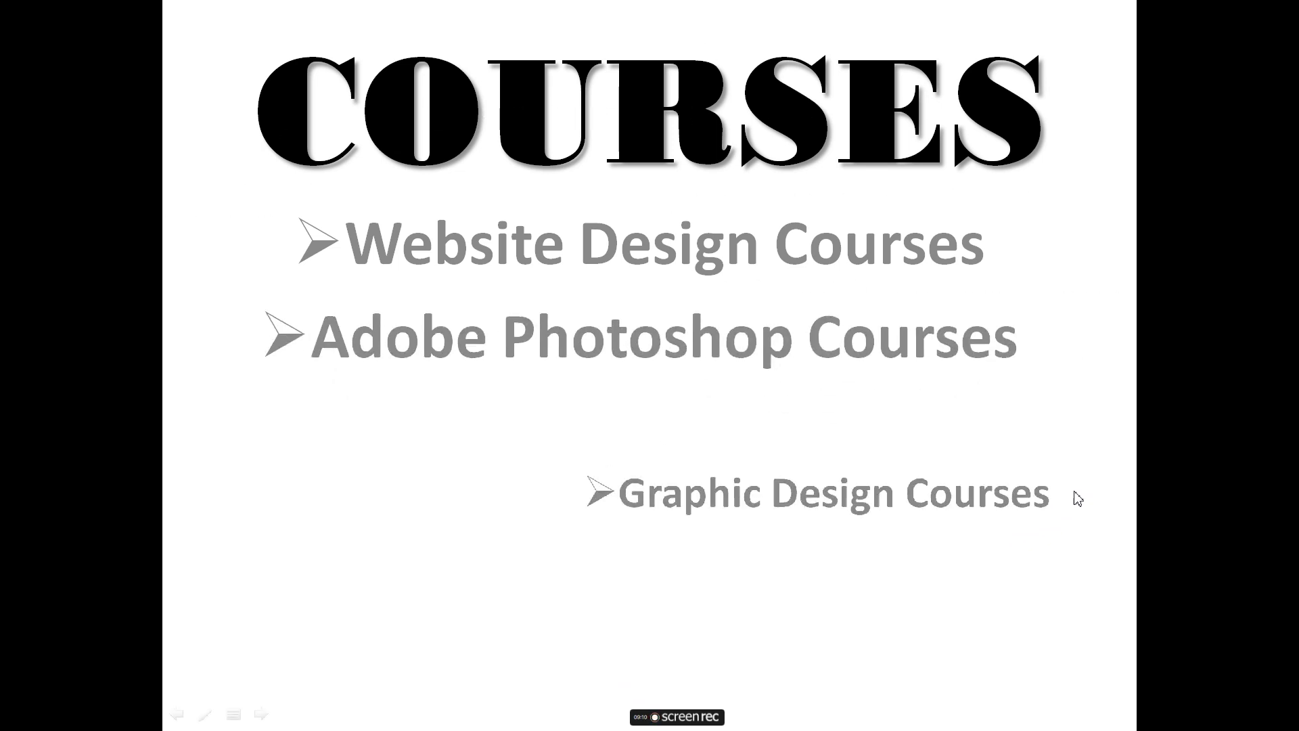
pyautogui.click(1077, 498)
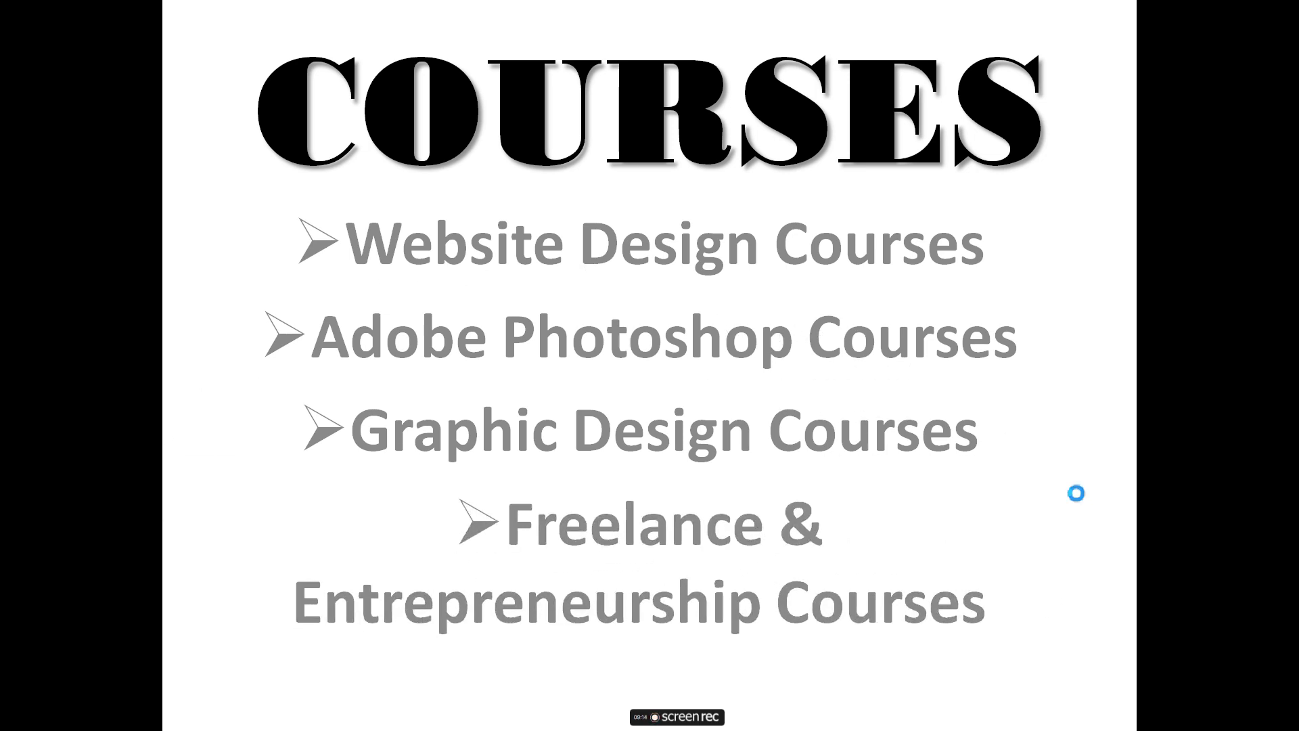
# Step: Play through the GET JOB HERE! and job-steps slides to the end, then exit the show
pyautogui.click(1075, 493)
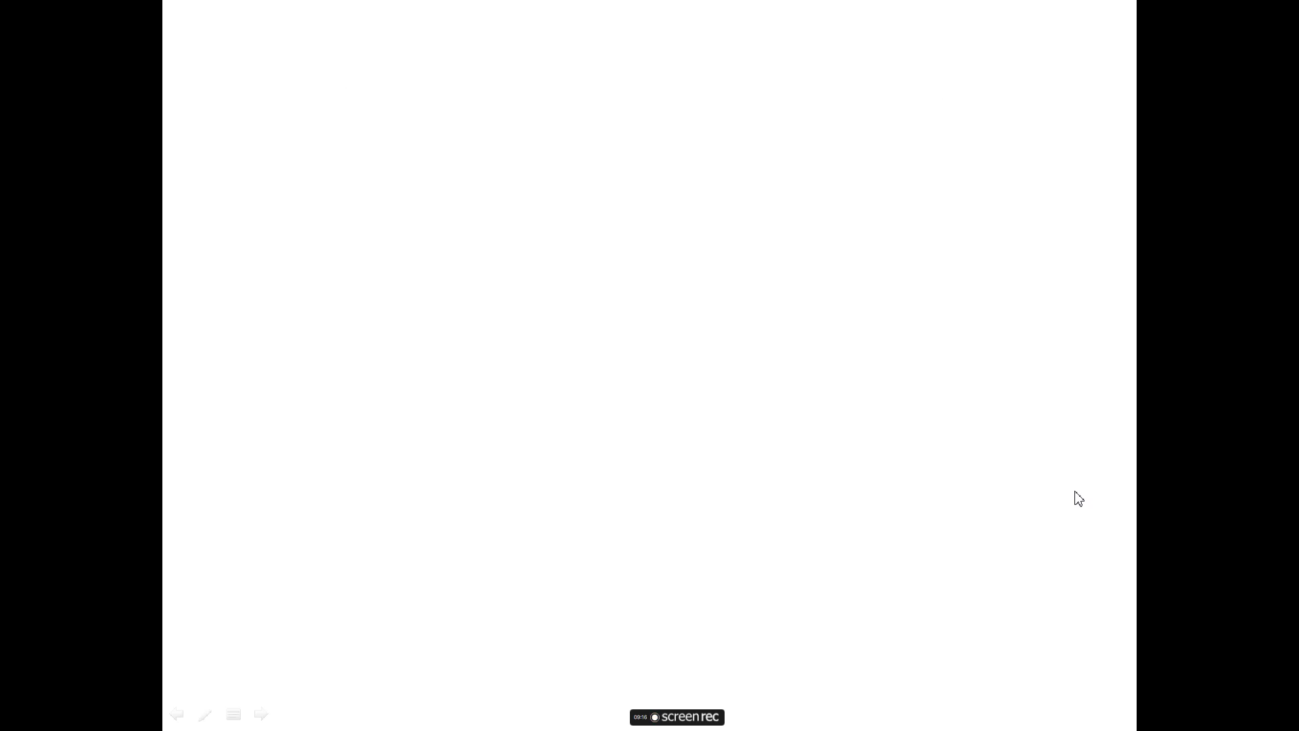
pyautogui.click(1078, 499)
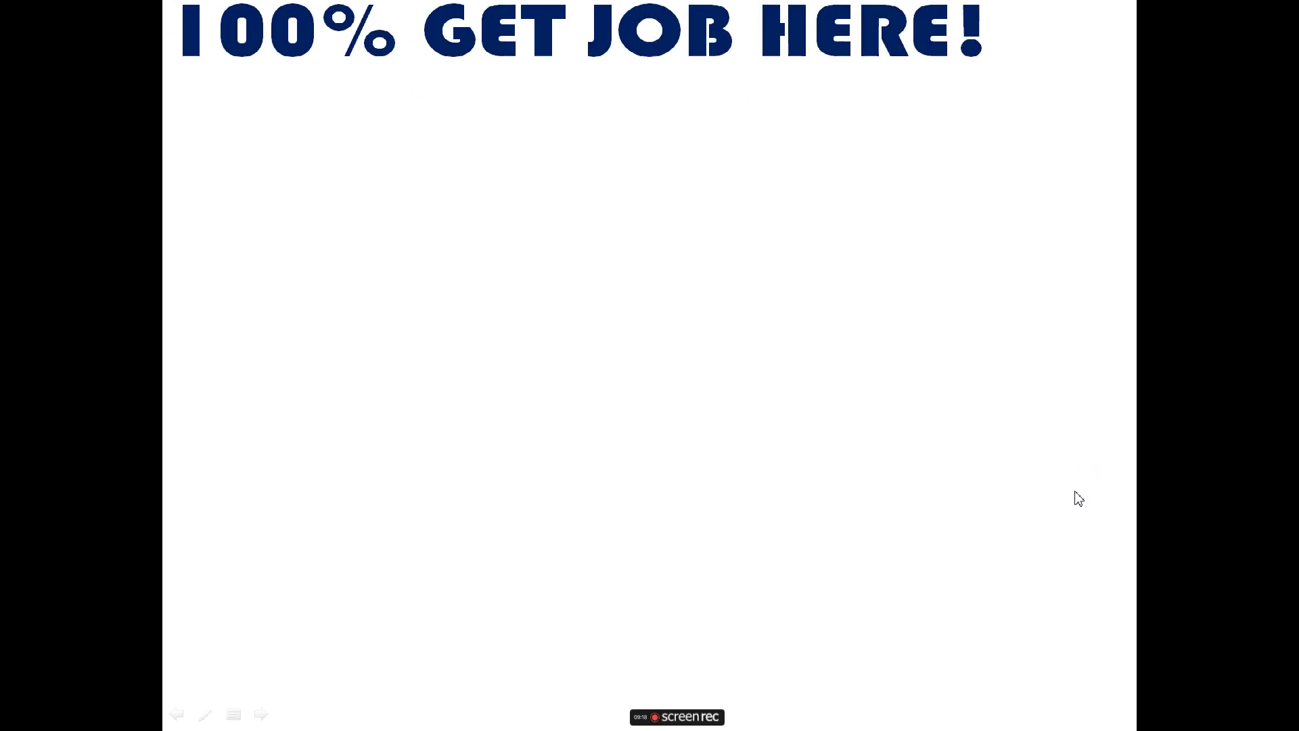
pyautogui.click(1078, 499)
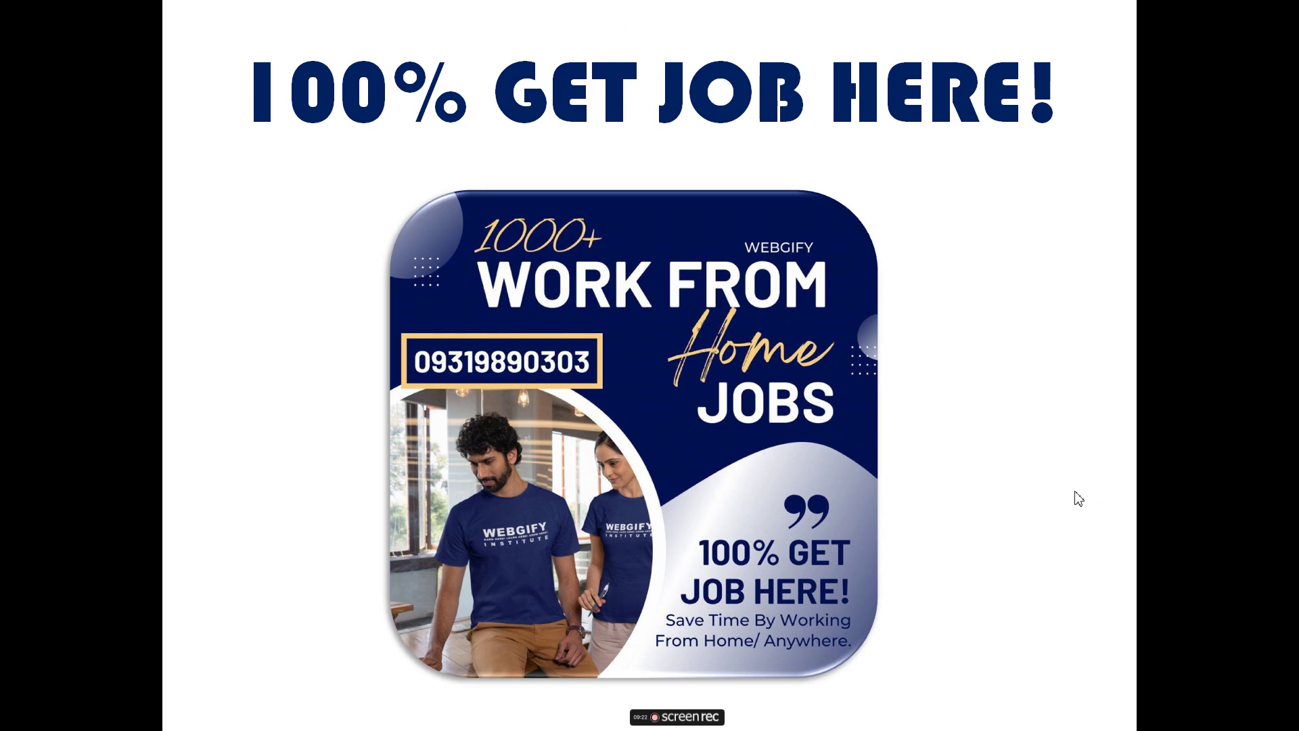
pyautogui.click(1078, 499)
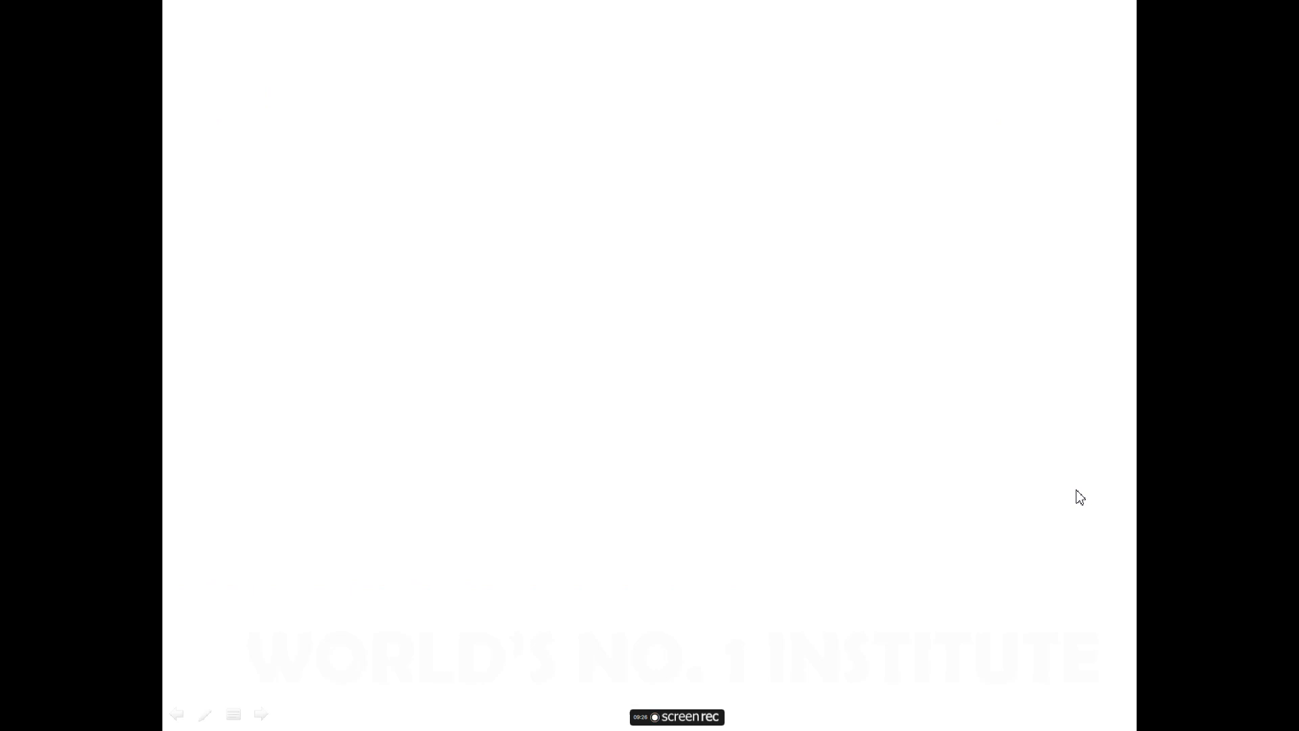
pyautogui.click(1079, 497)
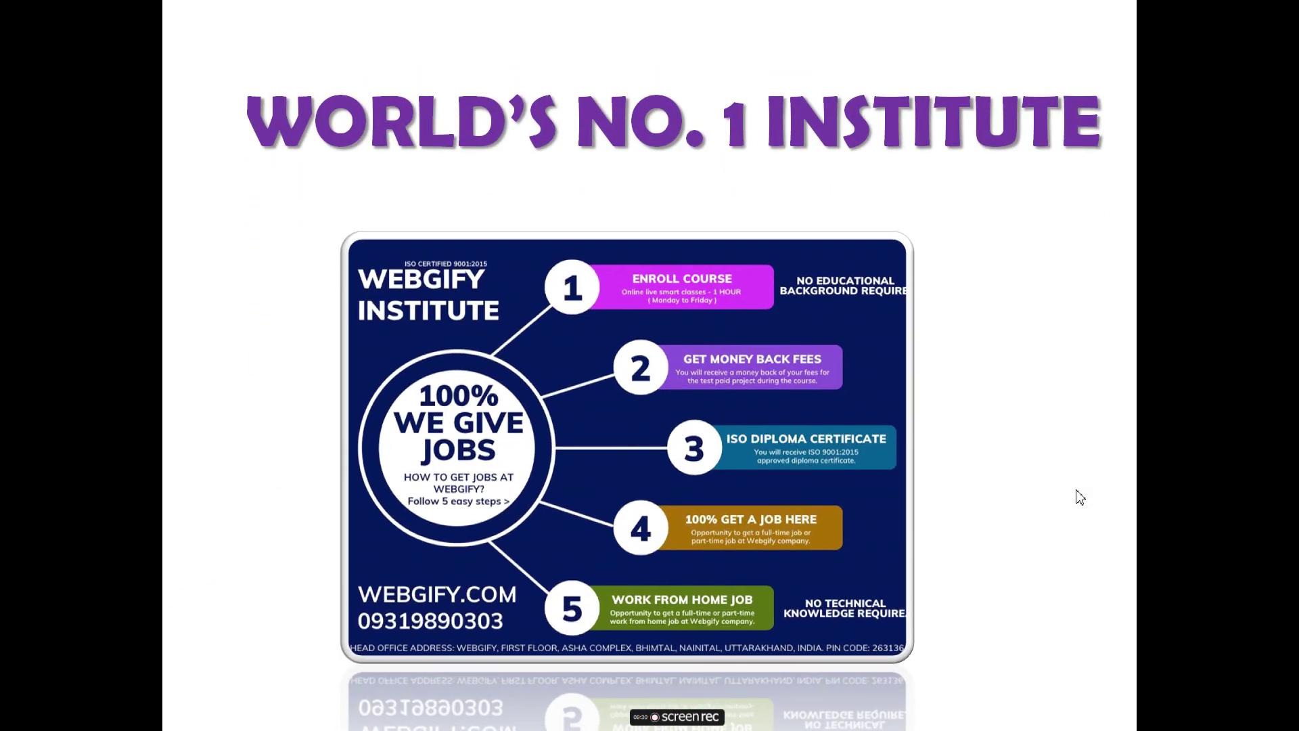
pyautogui.click(1079, 497)
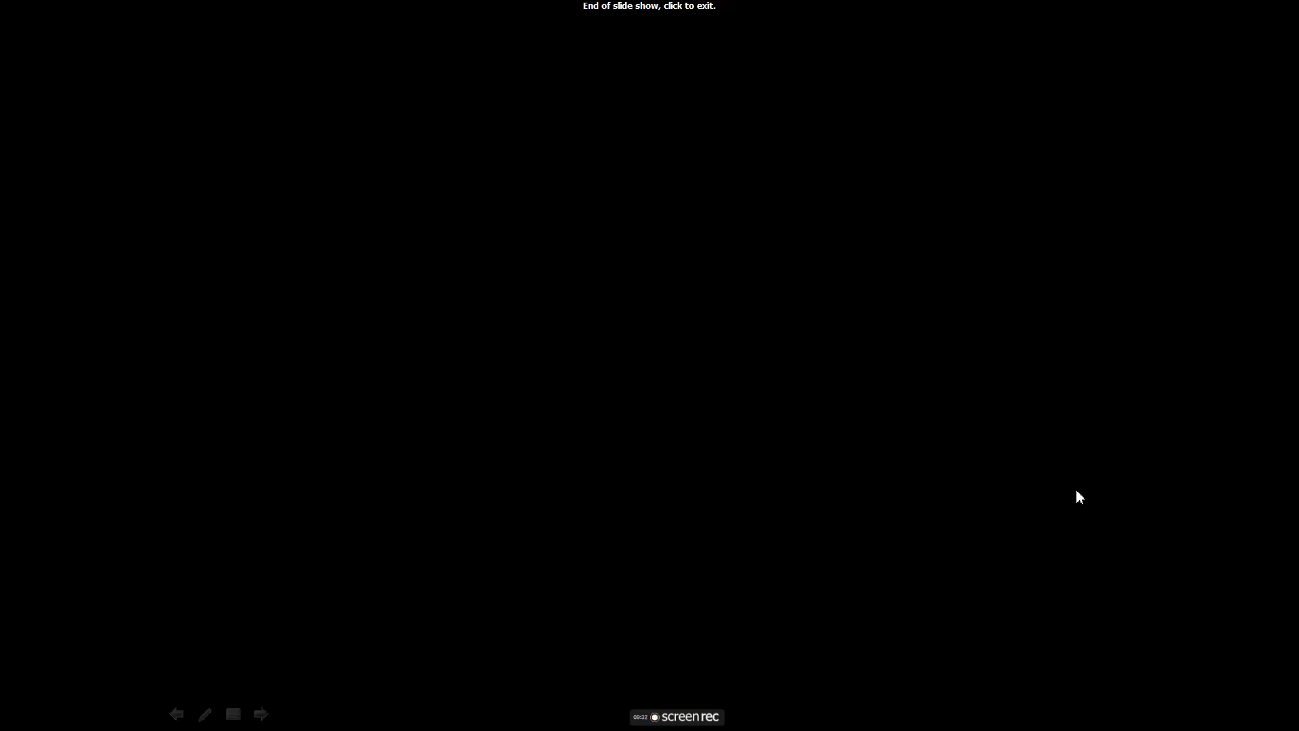
pyautogui.click(1079, 497)
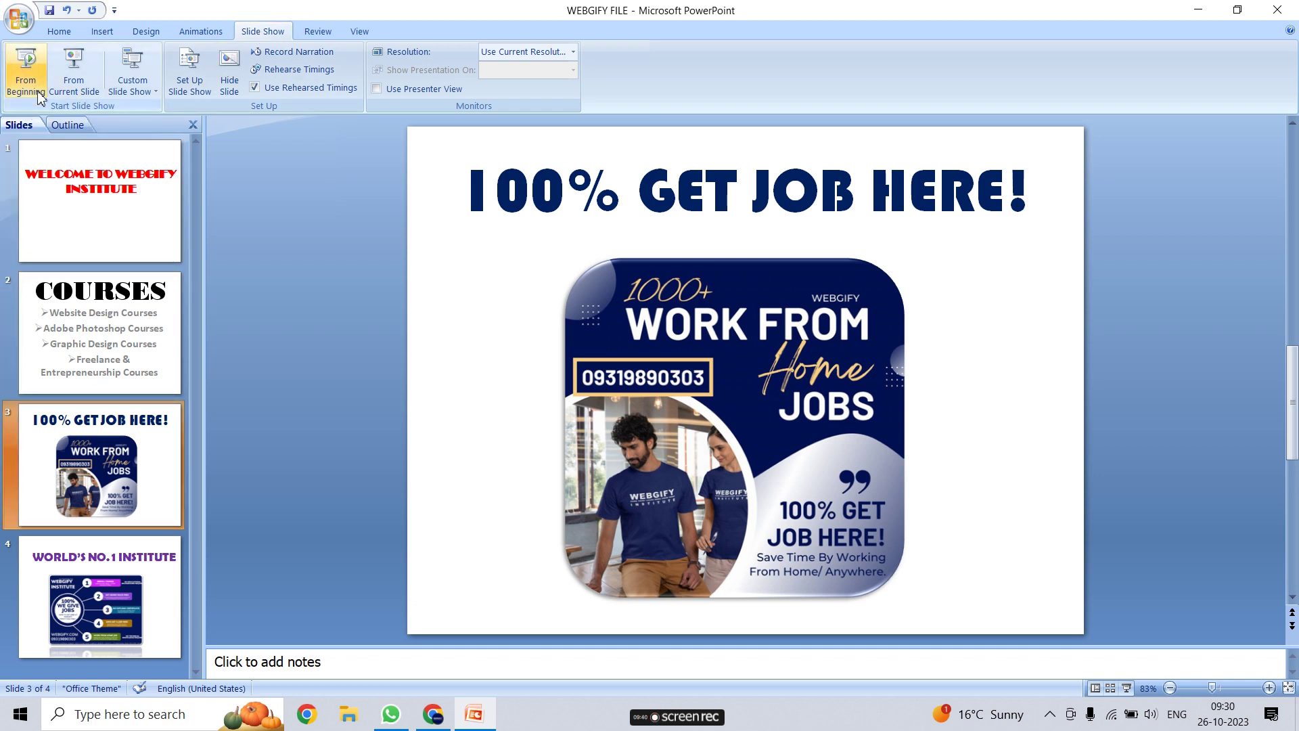
# Step: Run the show from the 100% GET JOB HERE! slide, advance to slide 4, and end it with Esc
pyautogui.click(8, 423)
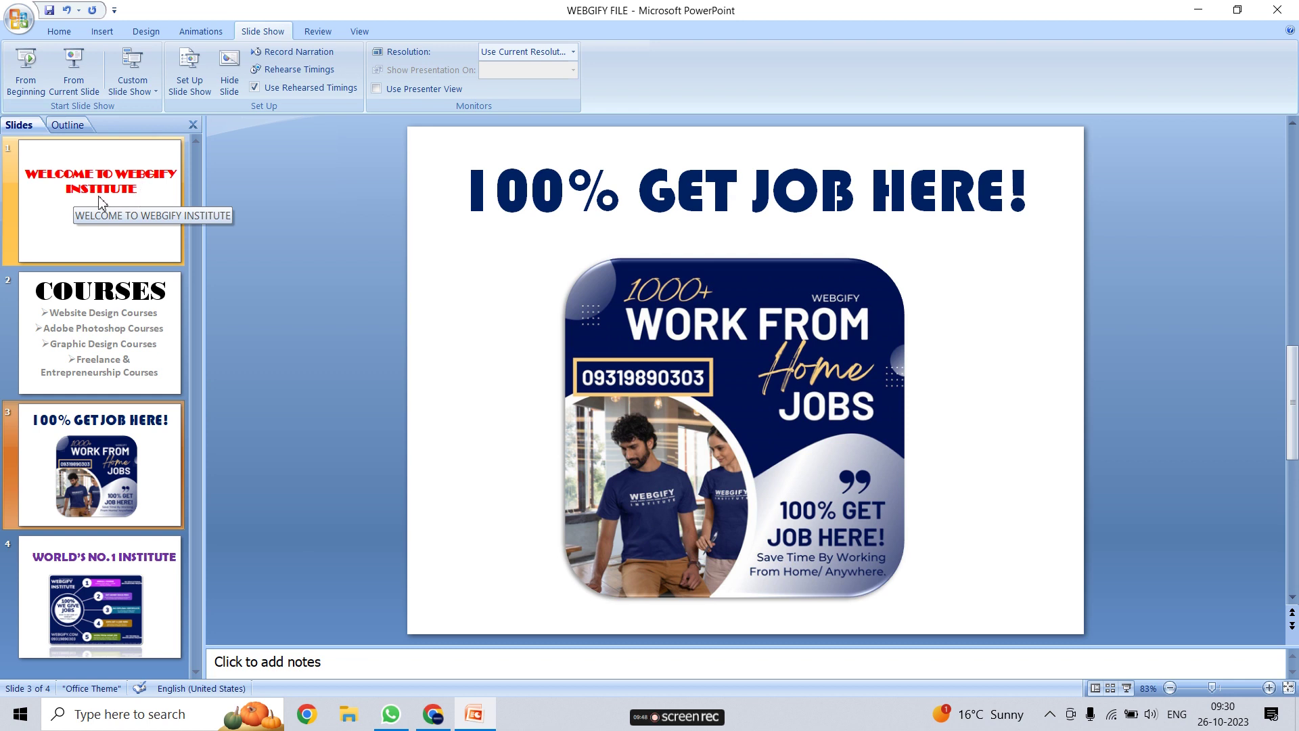
pyautogui.click(76, 80)
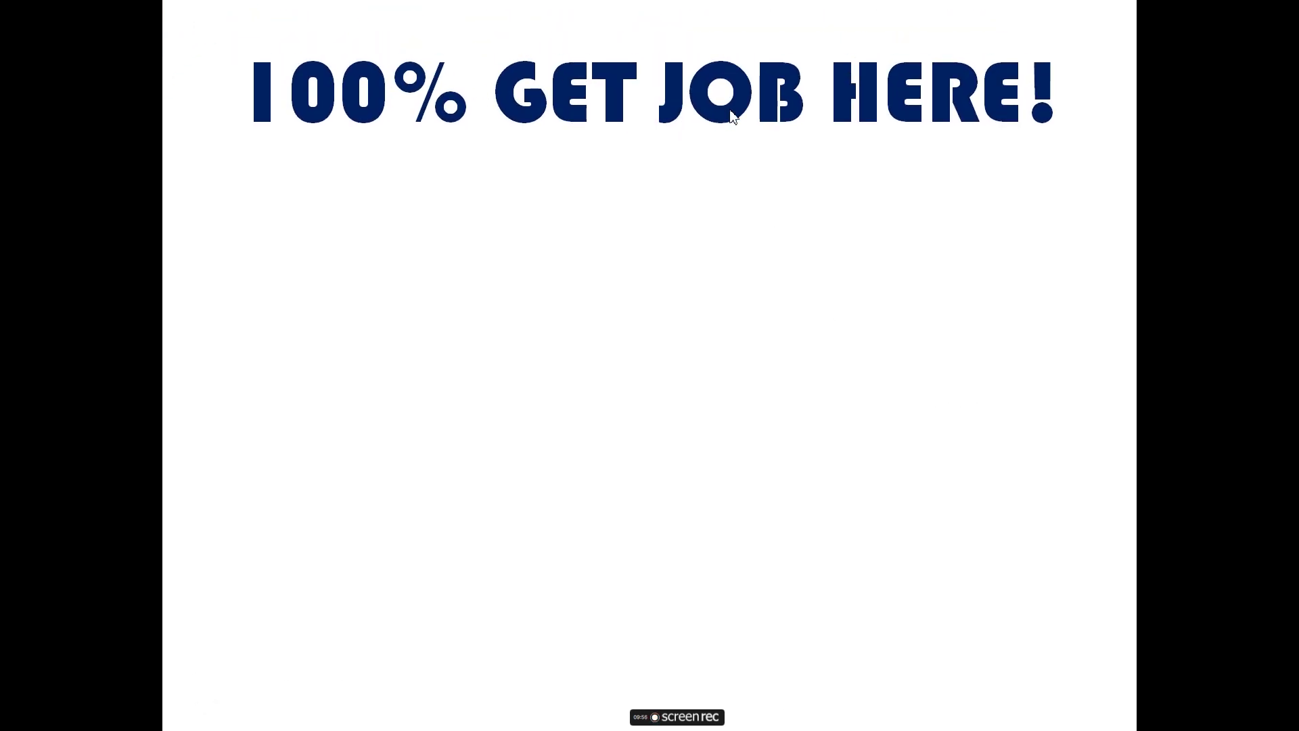
pyautogui.click(1018, 366)
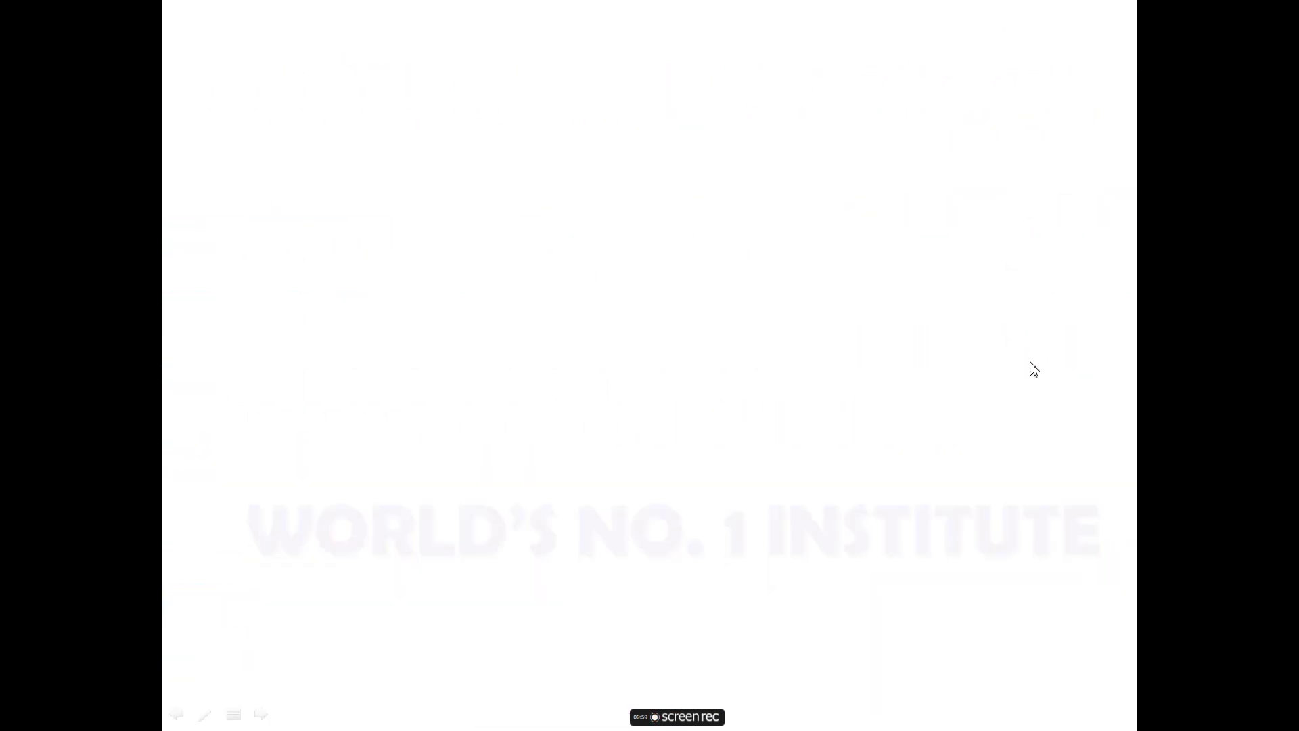
pyautogui.press('Escape')
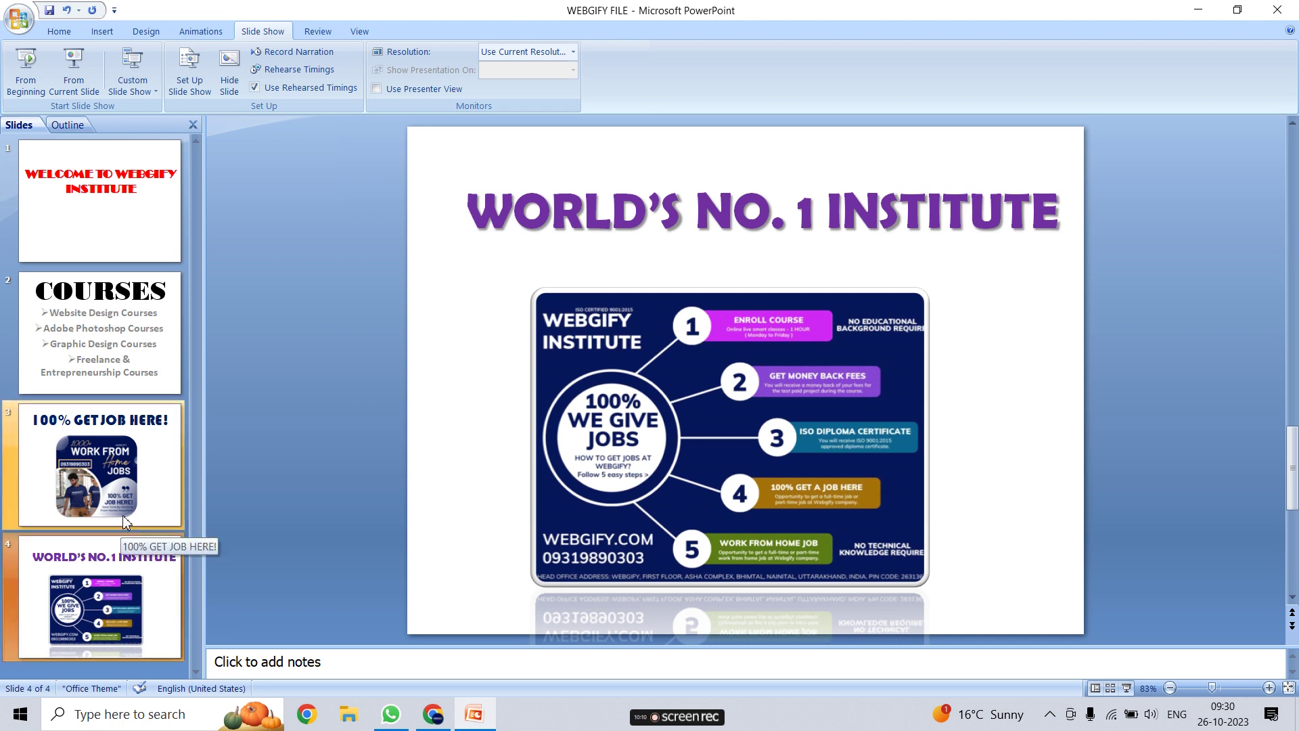
# Step: Toggle Hide Slide on the welcome slide, then glance at the slide show setup options
pyautogui.click(59, 567)
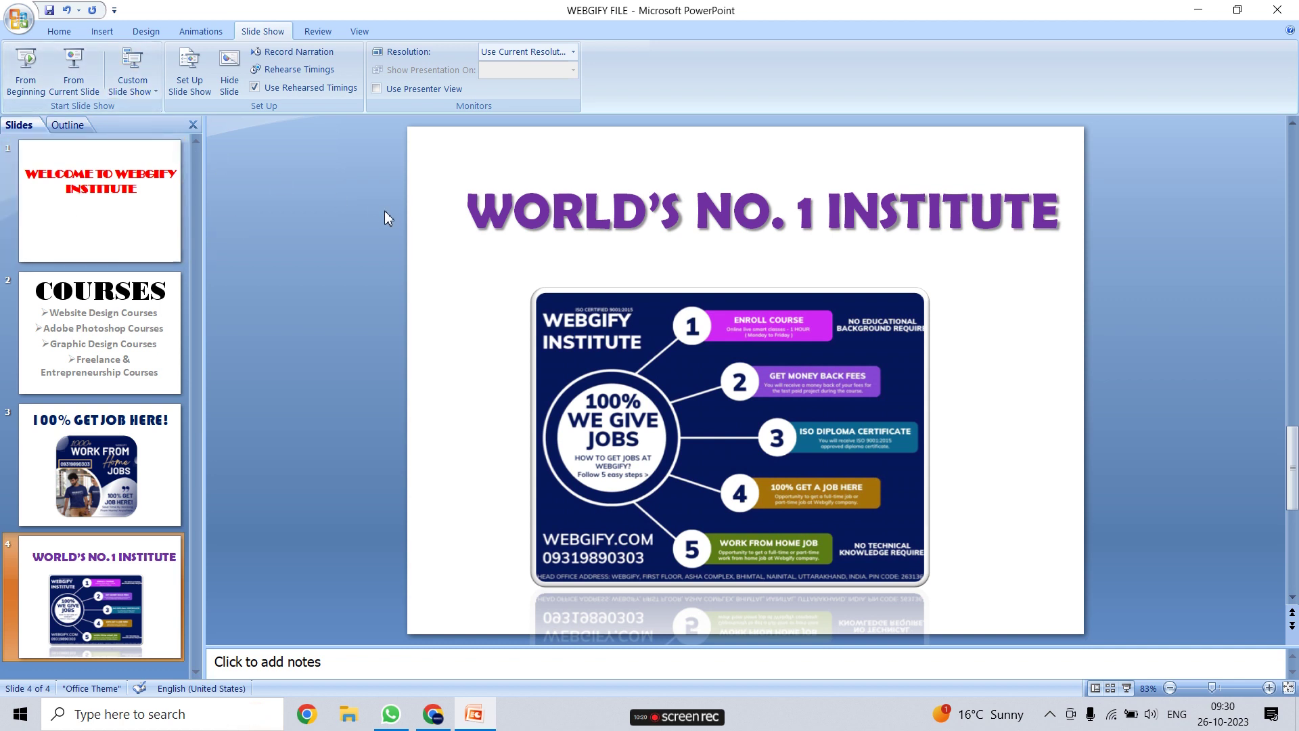
pyautogui.click(149, 217)
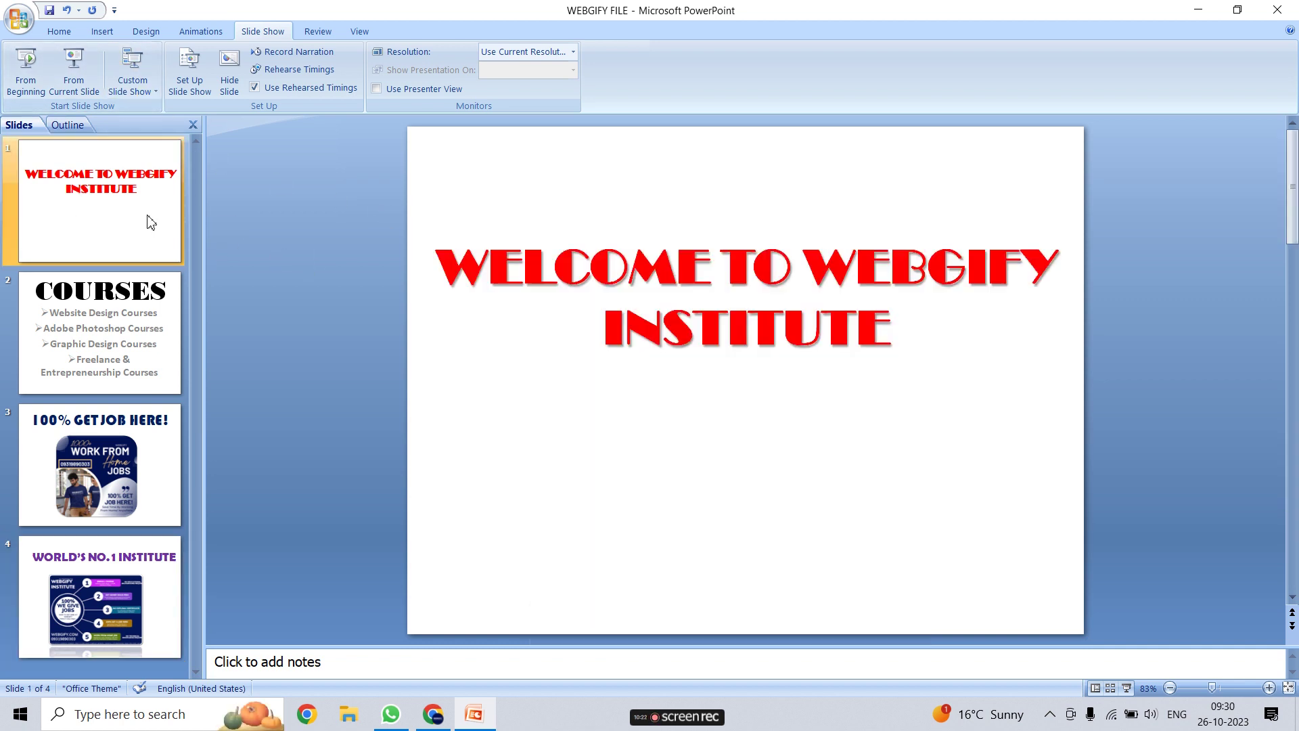
pyautogui.click(238, 95)
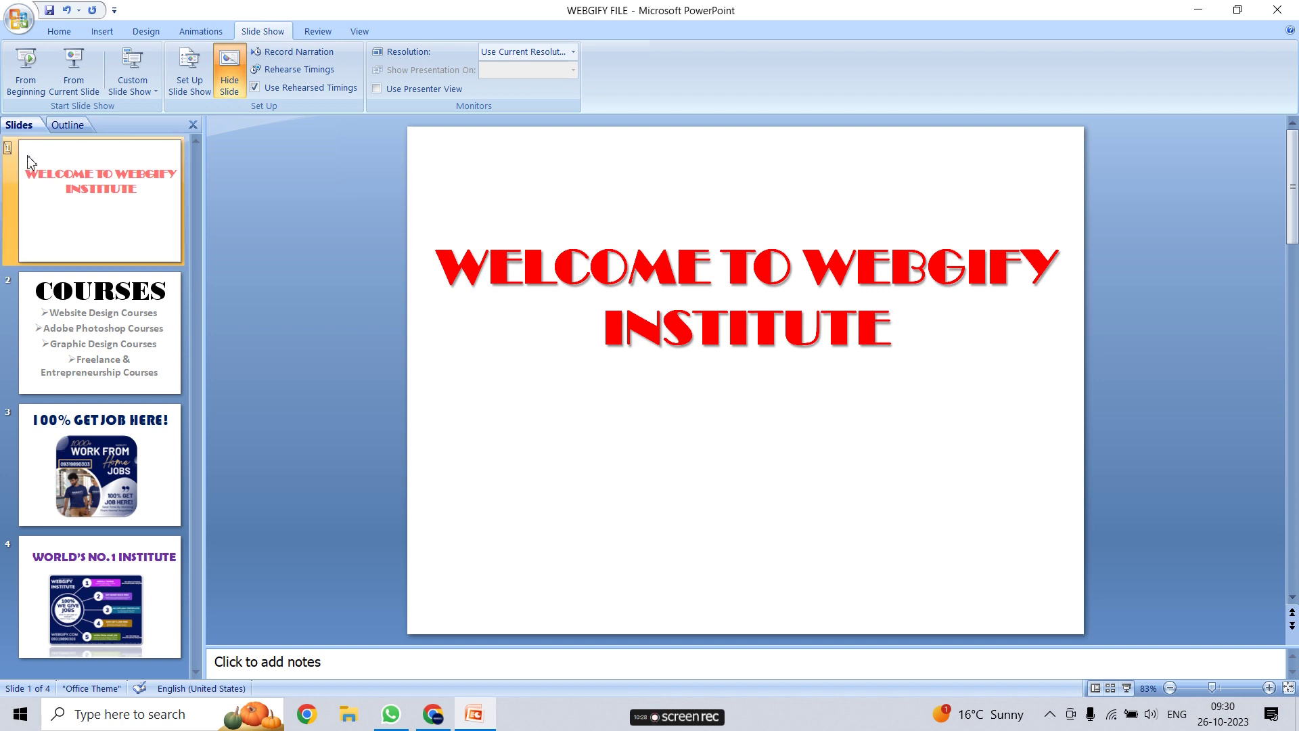
pyautogui.click(229, 75)
pyautogui.click(229, 75)
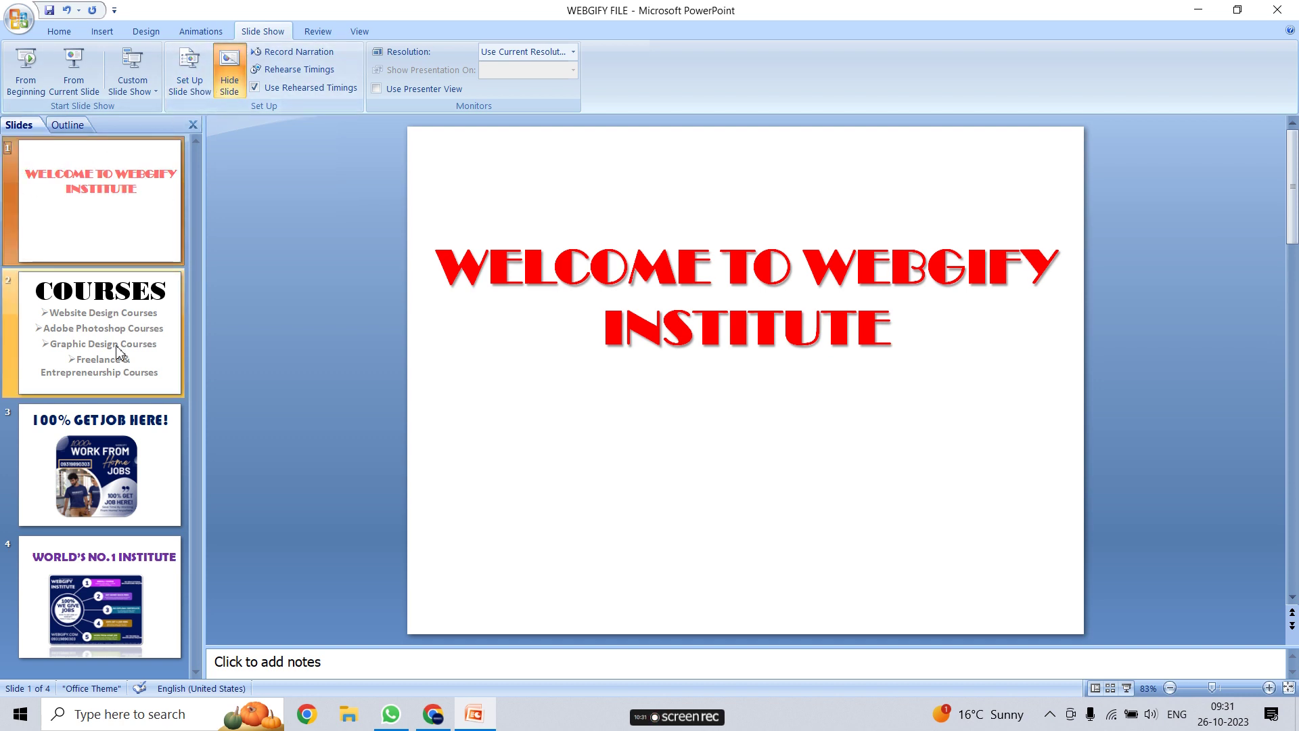
pyautogui.click(74, 311)
pyautogui.click(189, 71)
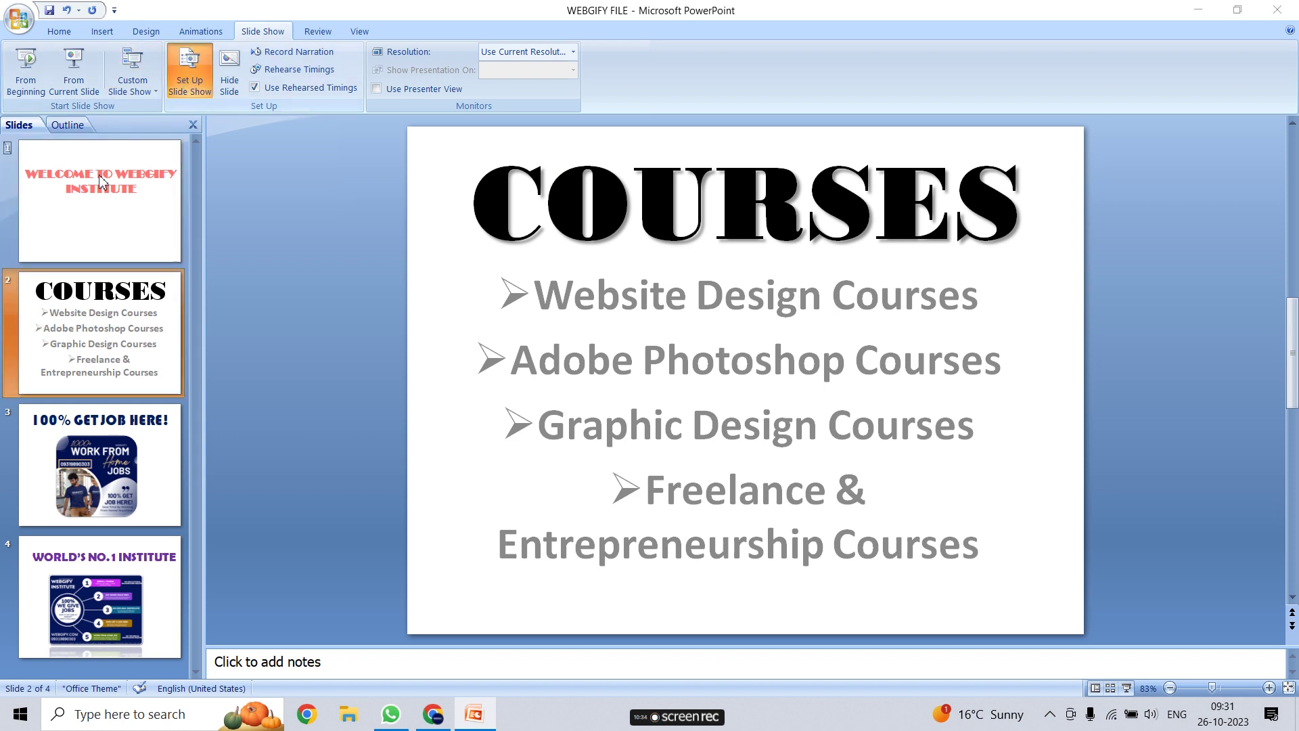
pyautogui.click(498, 182)
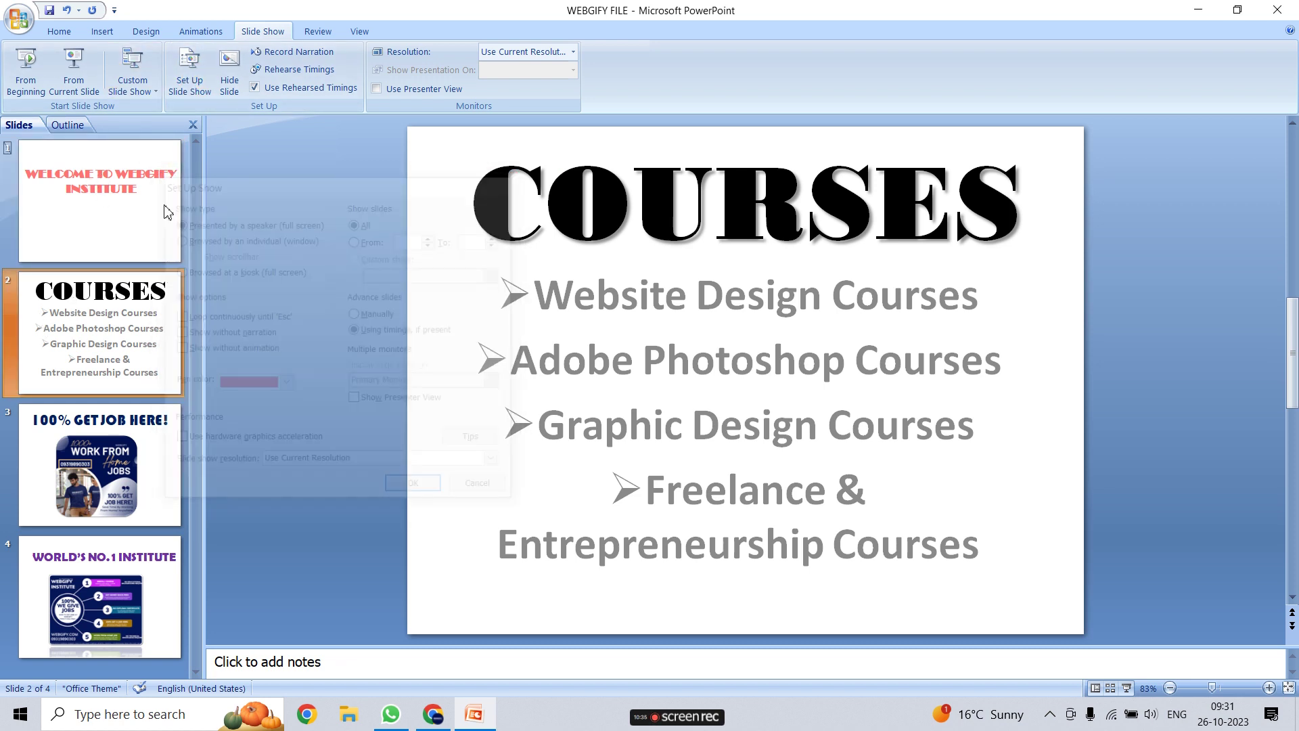
# Step: Unhide the welcome slide, hide the COURSES slide, and play the show from the beginning
pyautogui.click(165, 206)
pyautogui.click(237, 84)
pyautogui.click(96, 342)
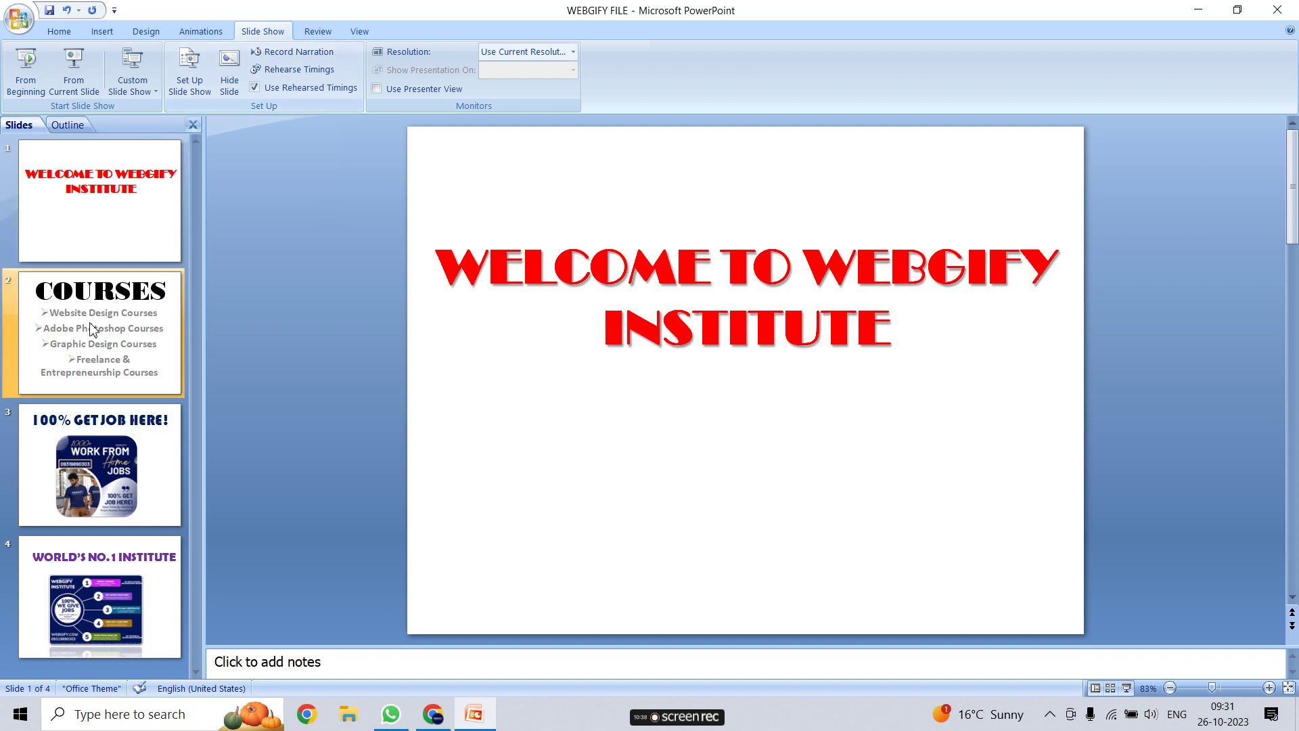
pyautogui.click(230, 87)
pyautogui.click(51, 203)
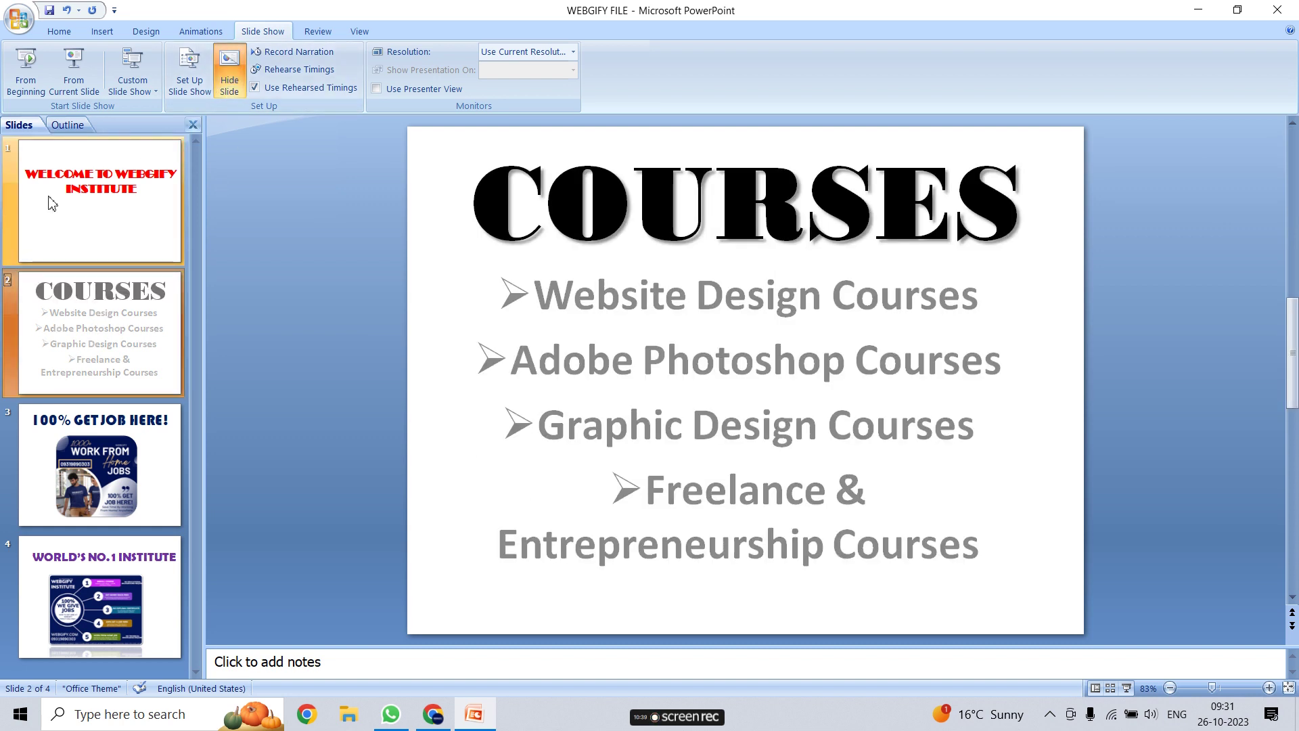
pyautogui.click(32, 85)
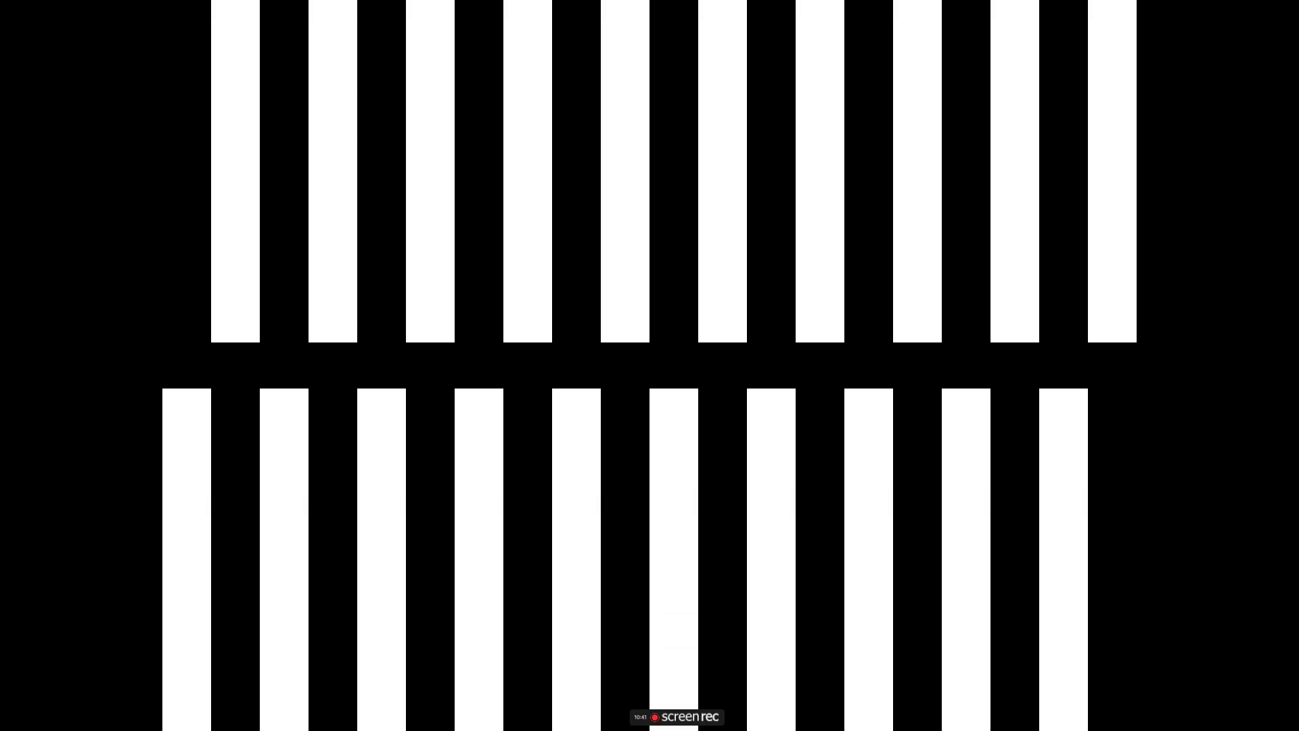
# Step: Bring in the welcome title, skip past hidden COURSES to the 100% GET JOB HERE! slide, then exit
pyautogui.click(1014, 462)
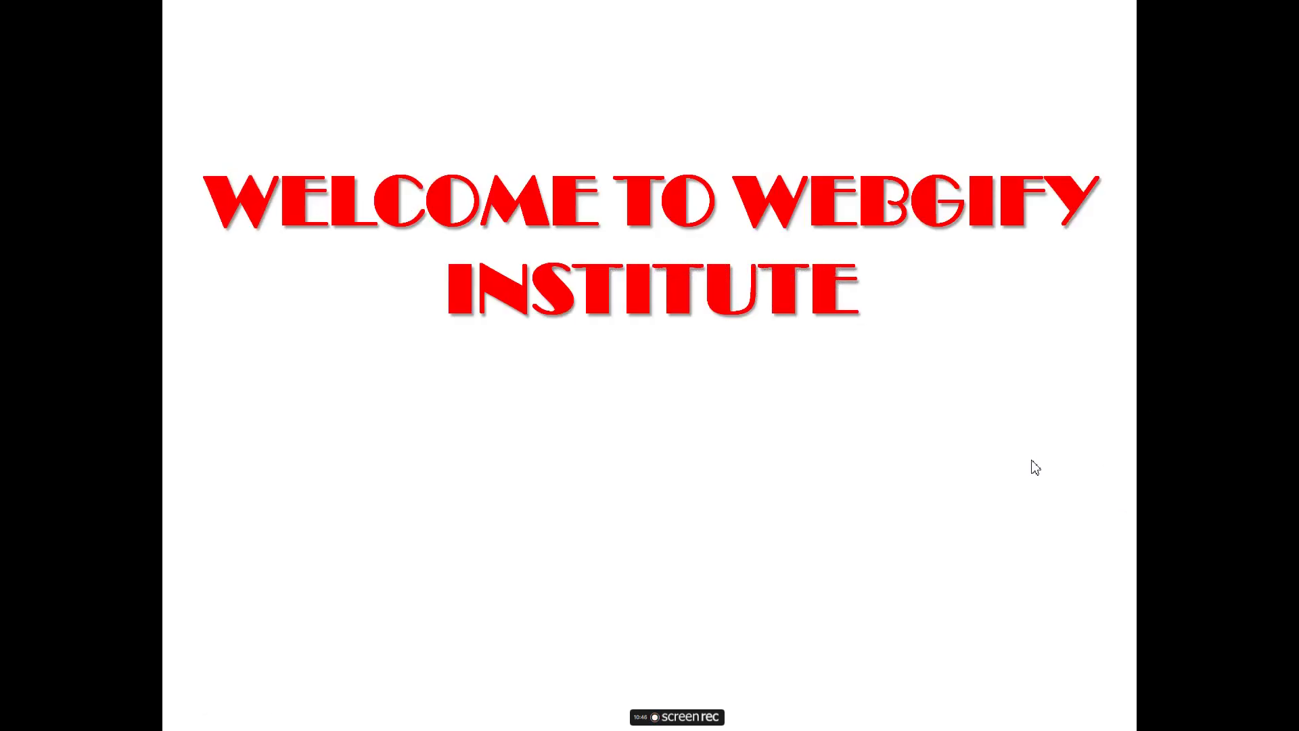
pyautogui.click(1035, 466)
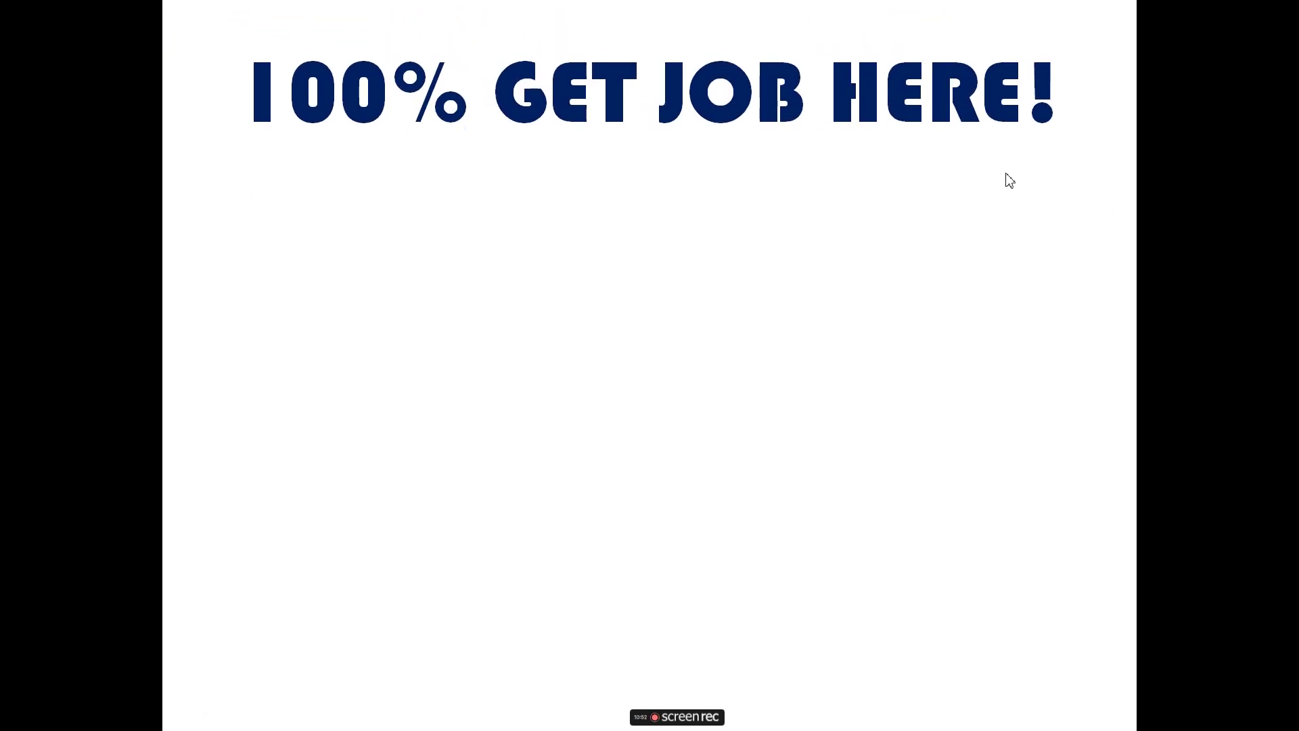
pyautogui.press('Escape')
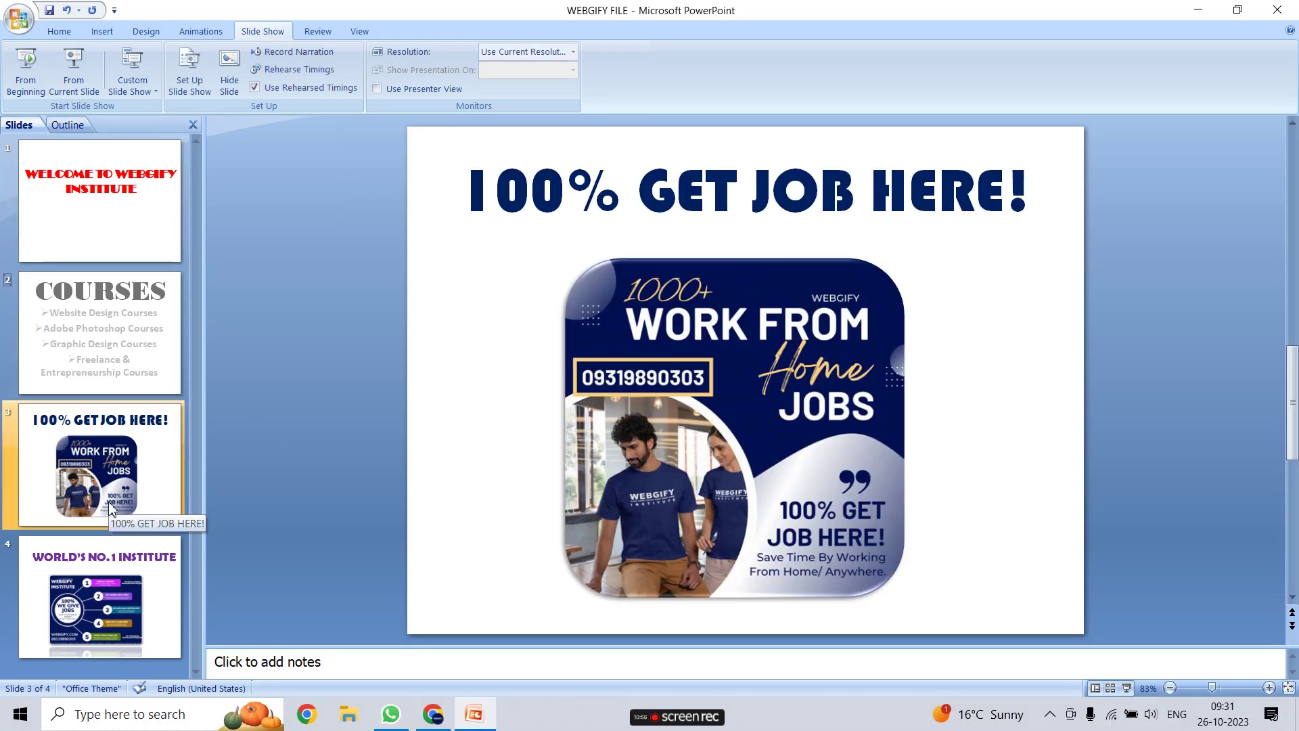
# Step: On the COURSES slide, set From to 1 and clear To in Set Up Show, then close without applying
pyautogui.click(83, 323)
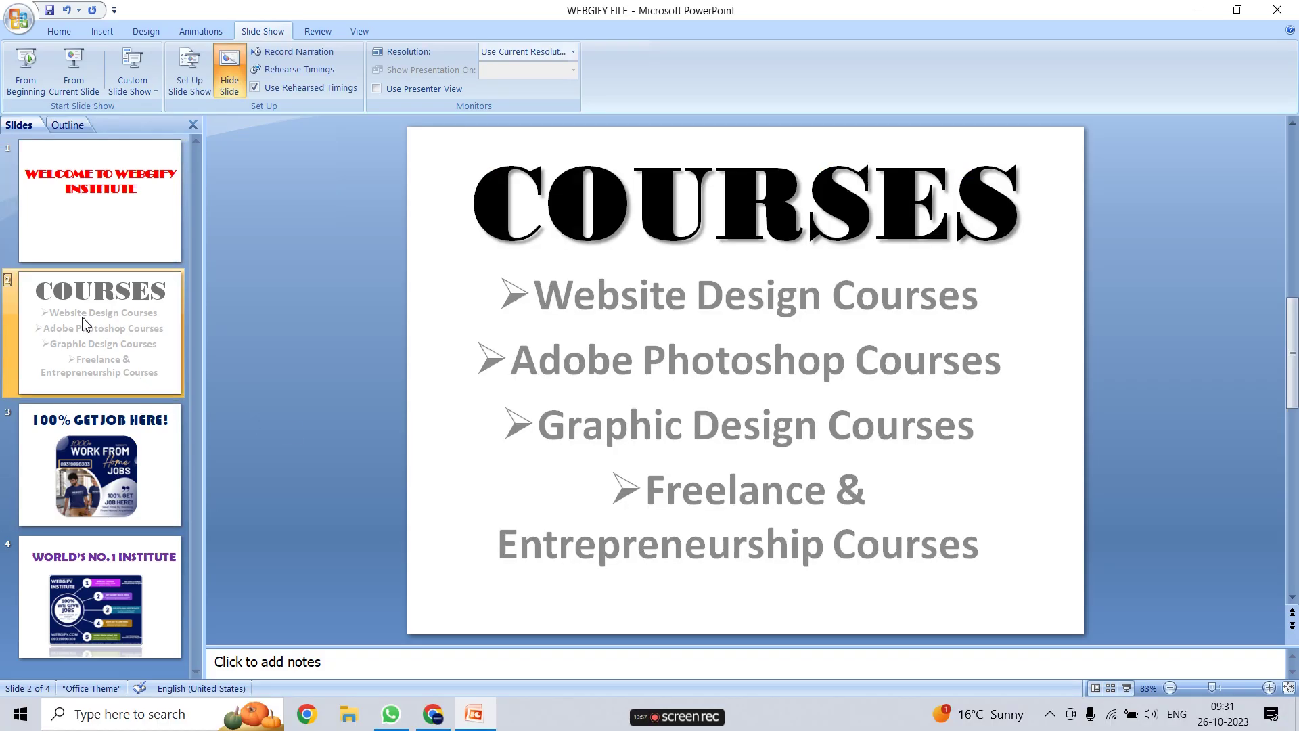
pyautogui.click(198, 88)
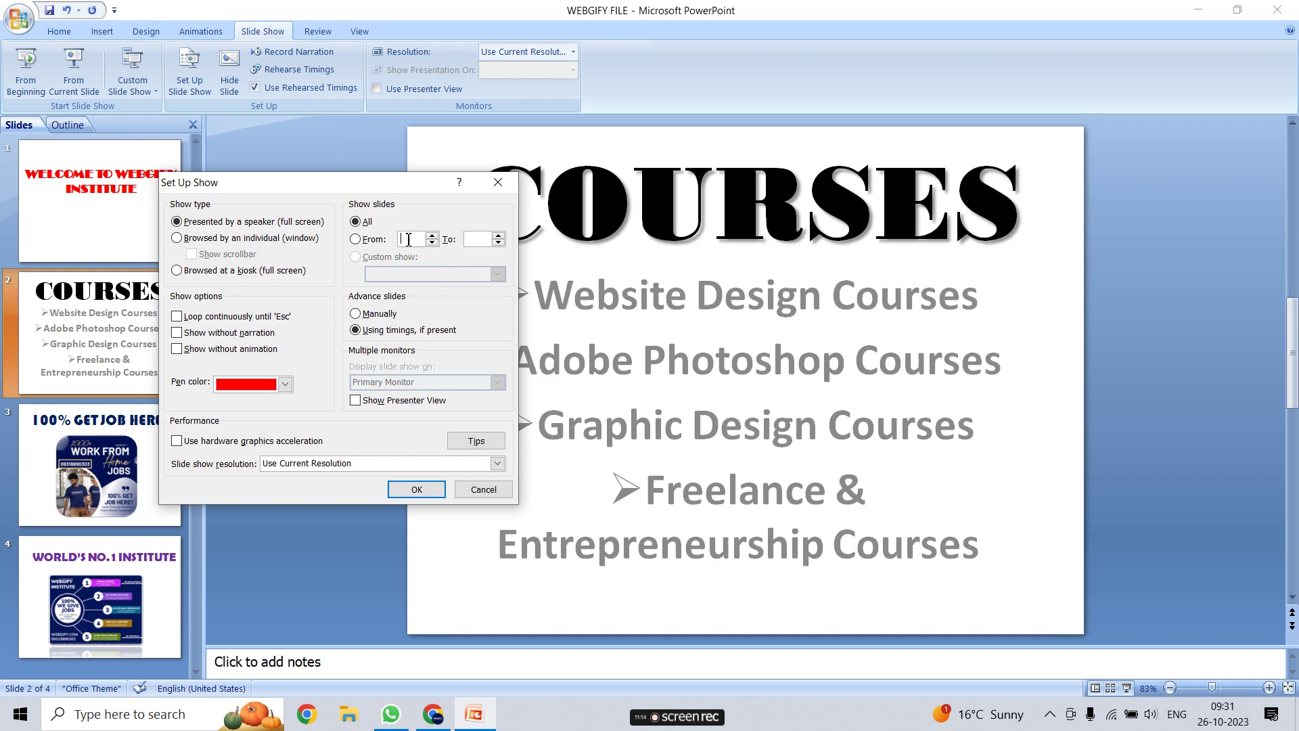
pyautogui.write('1')
pyautogui.click(373, 243)
pyautogui.press('BackSpace')
pyautogui.click(497, 182)
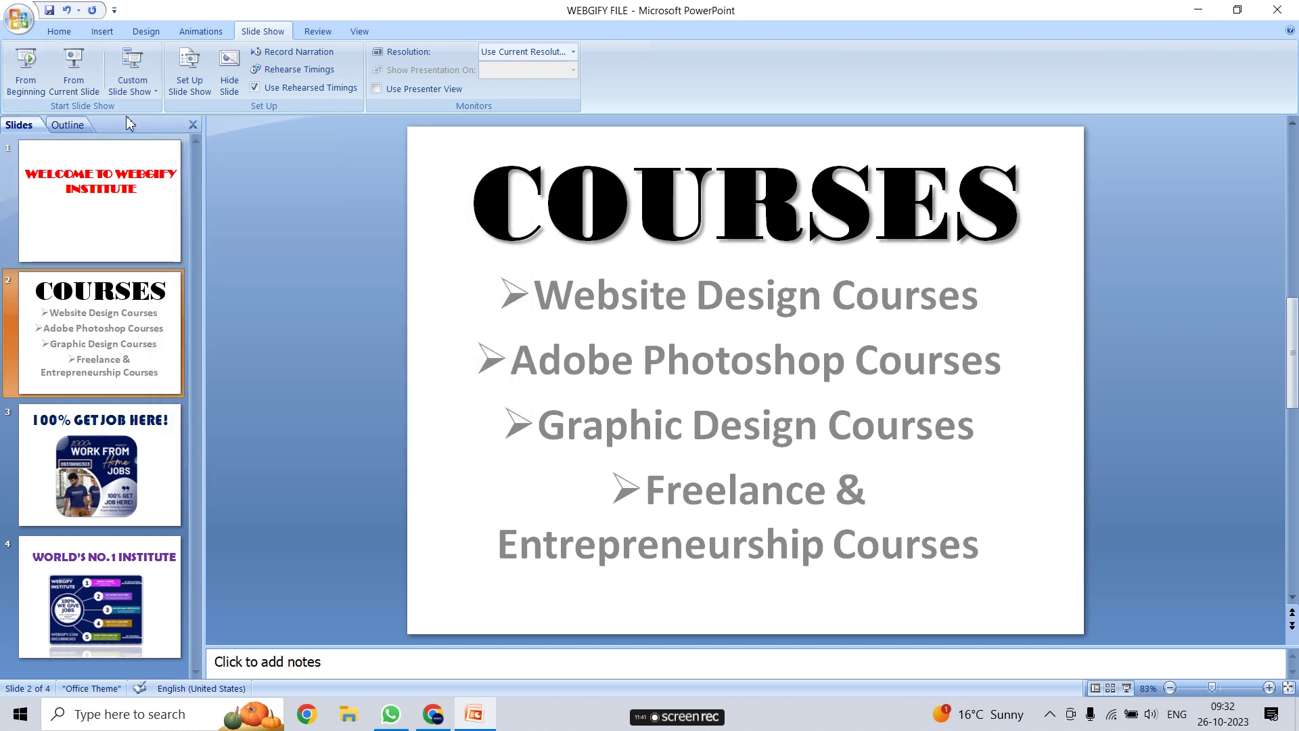
# Step: Check the Custom Shows list, which is empty, and close it
pyautogui.click(144, 91)
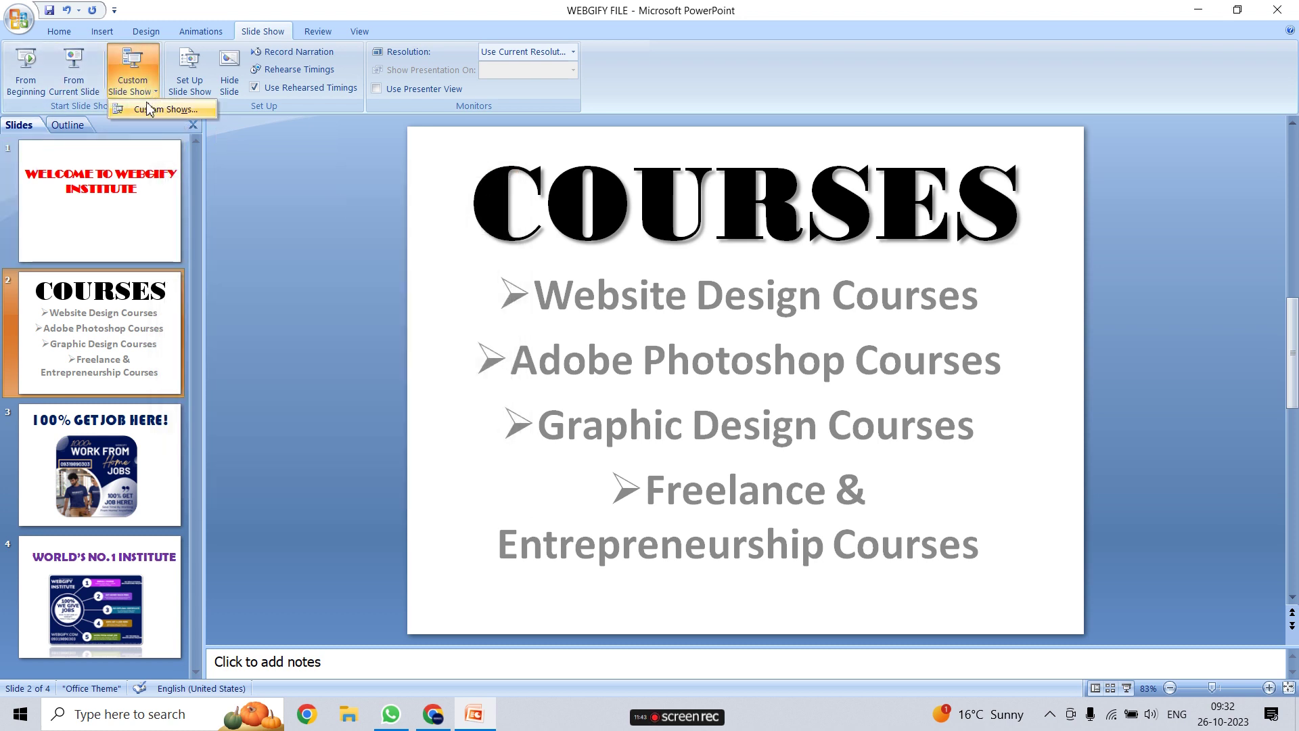
pyautogui.click(150, 109)
pyautogui.click(263, 332)
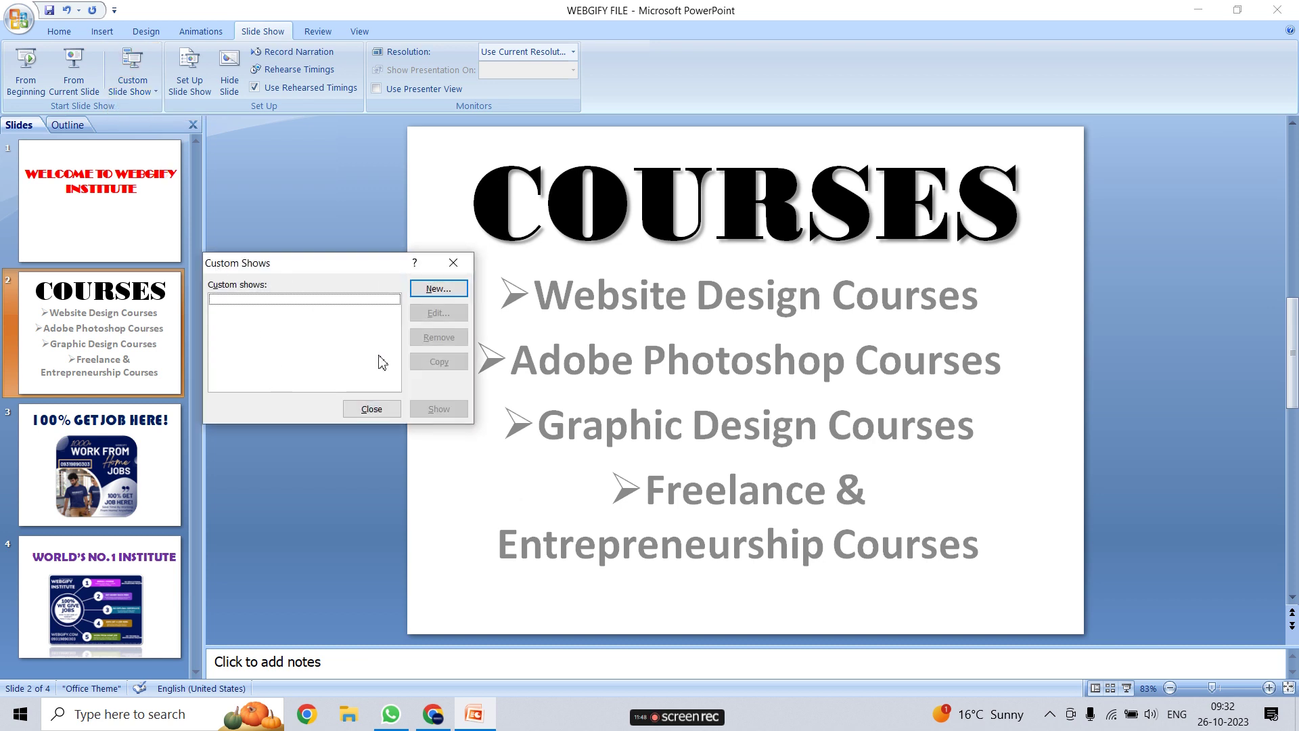
pyautogui.click(453, 262)
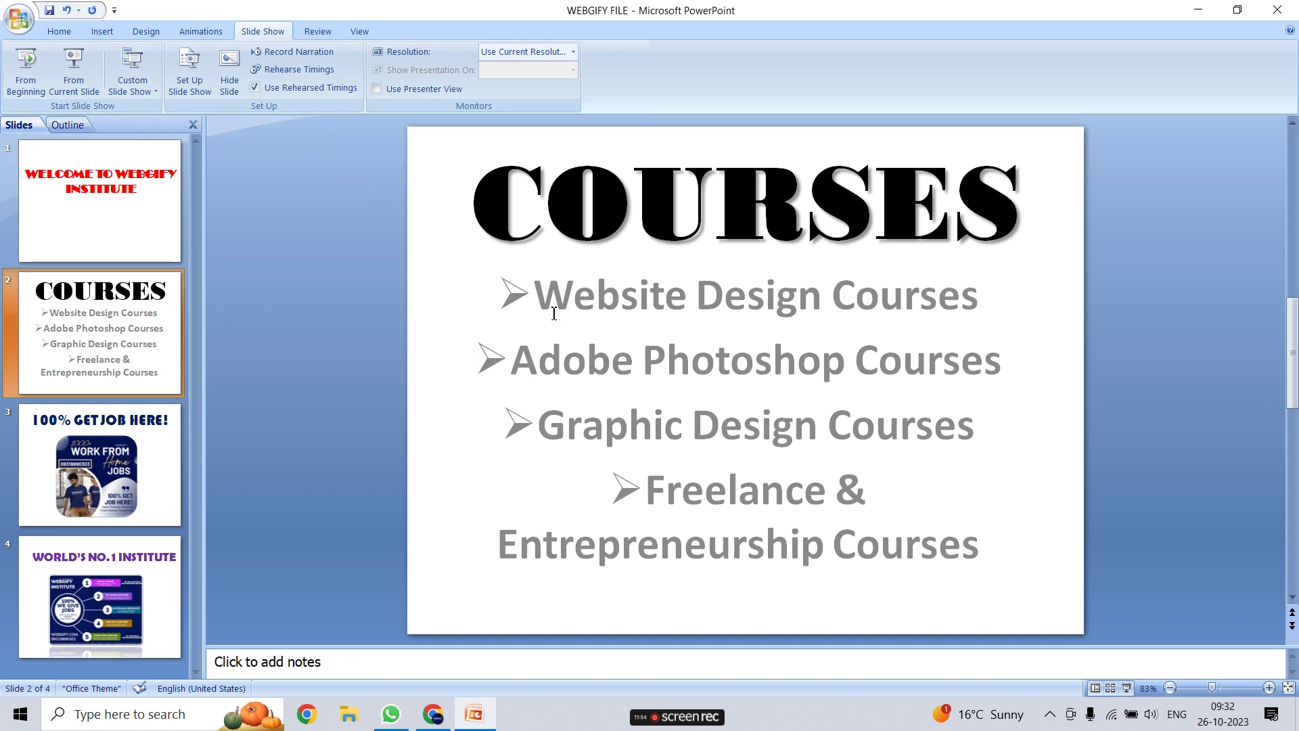
# Step: Browse the full transition gallery without changing it, ending on the COURSES slide's transition settings
pyautogui.click(201, 31)
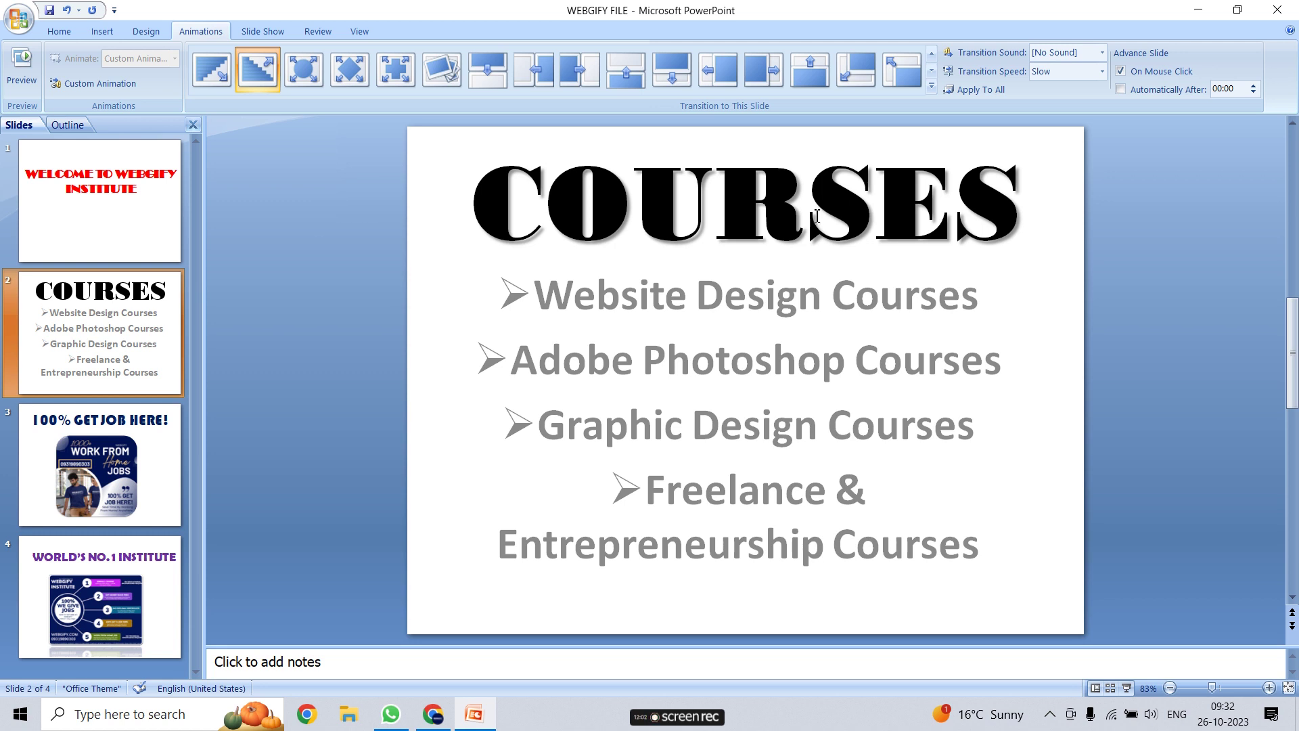
pyautogui.click(932, 87)
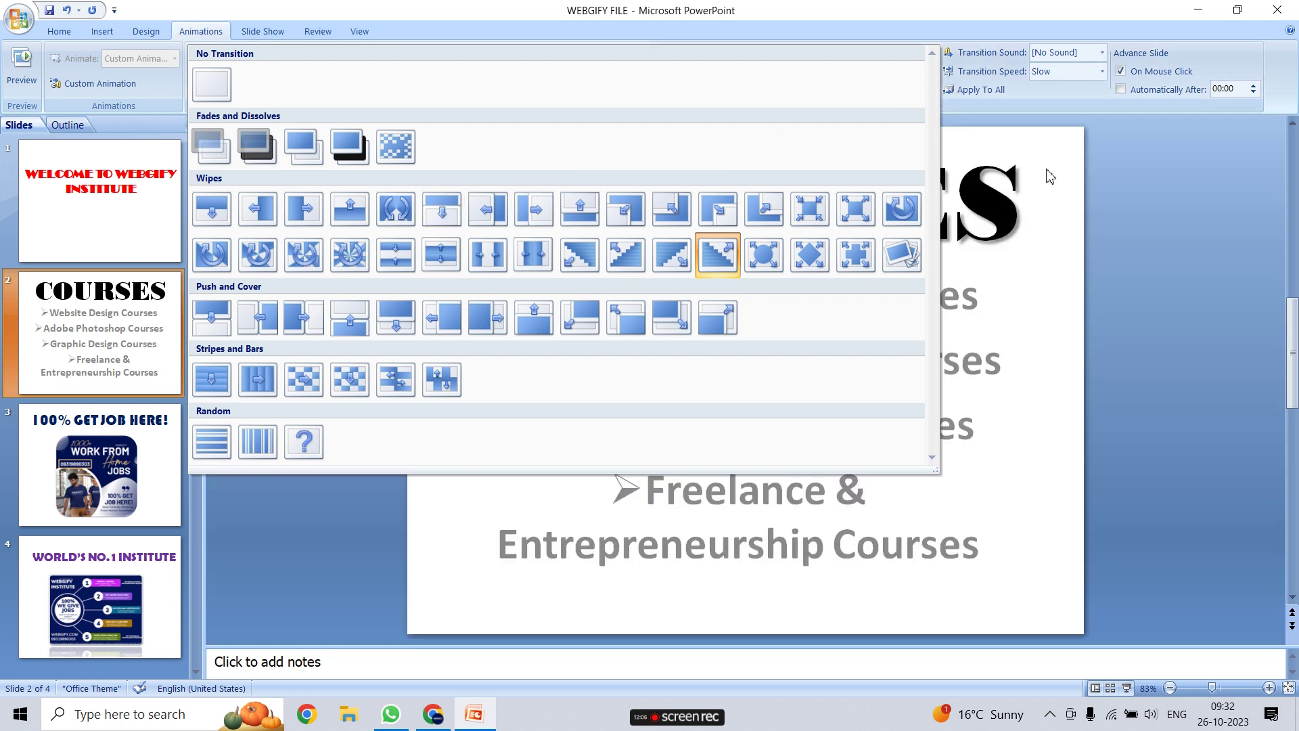
pyautogui.click(1049, 176)
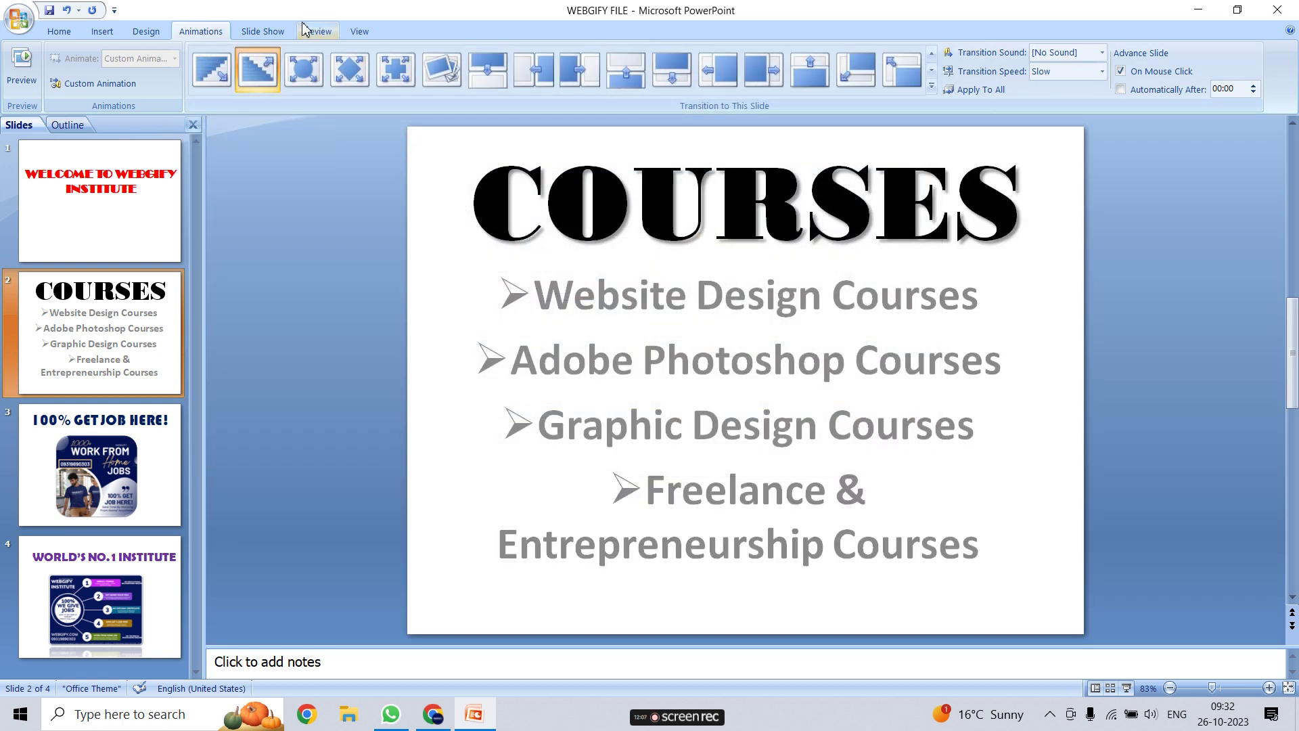
pyautogui.click(262, 31)
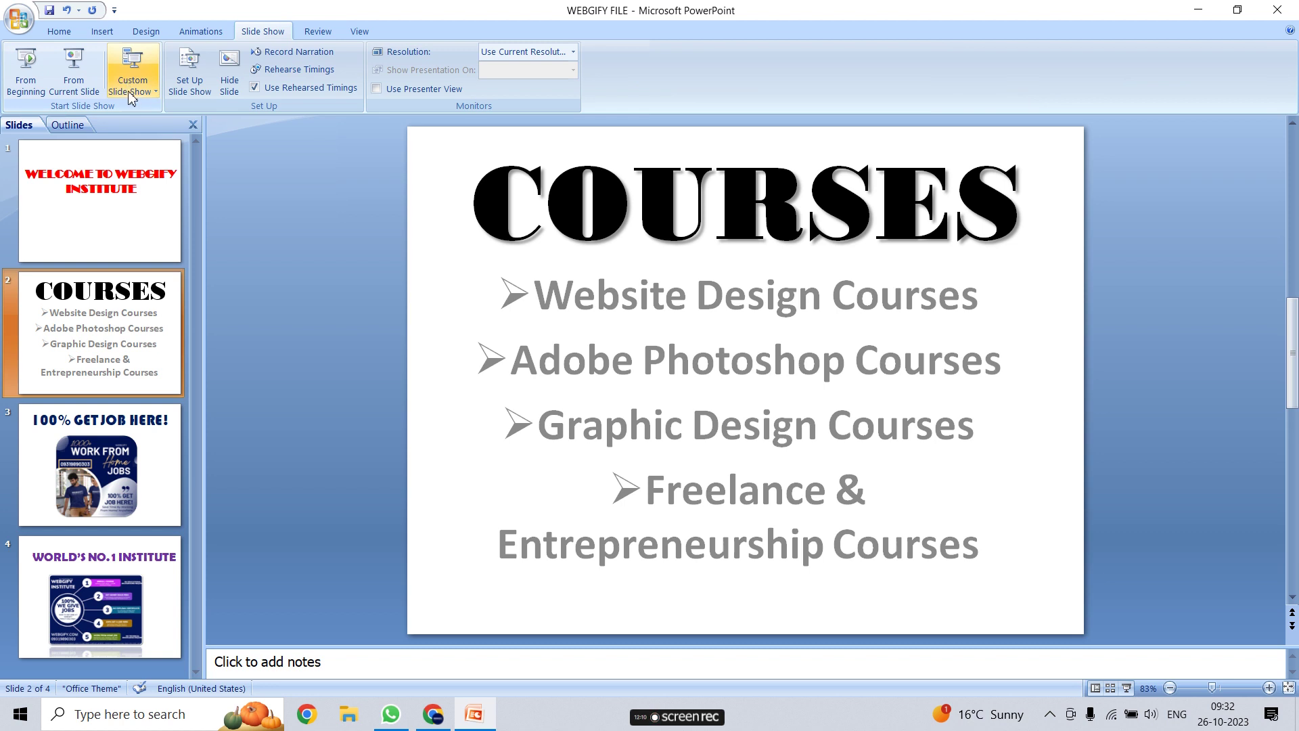
pyautogui.click(201, 31)
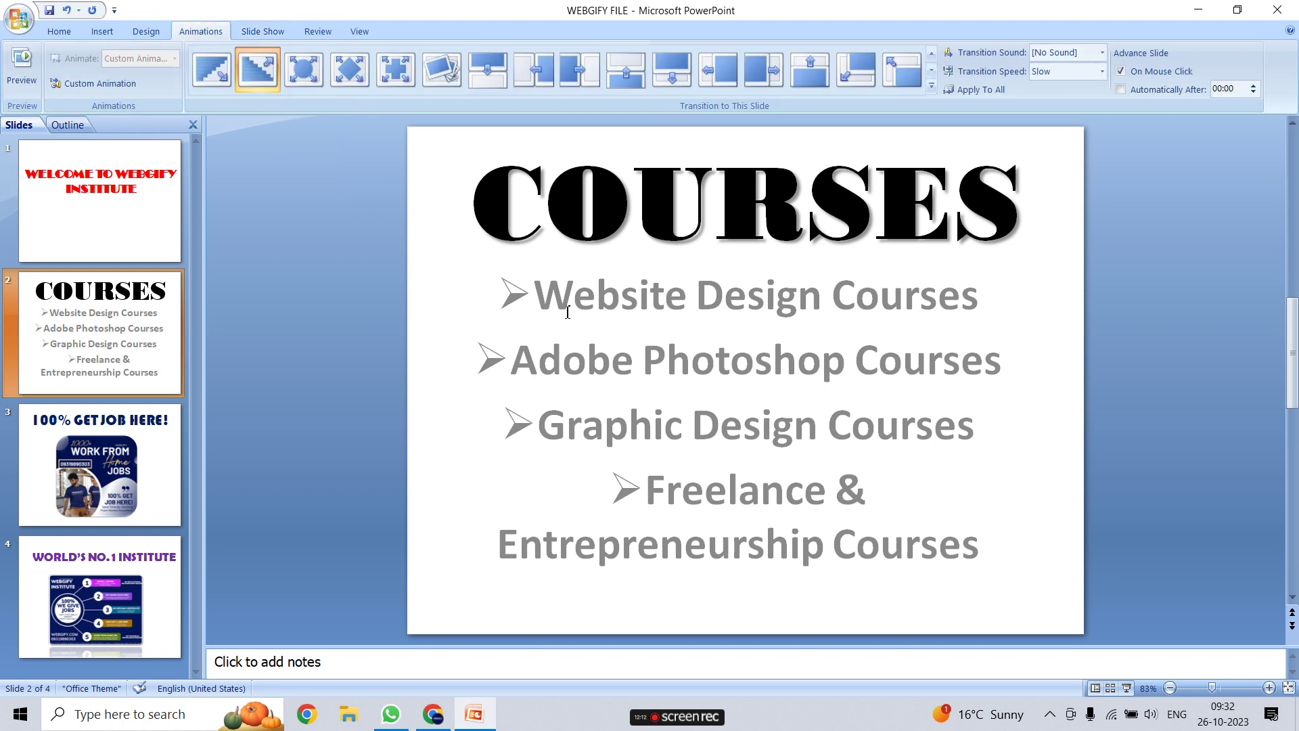
pyautogui.scroll(1, 567, 311)
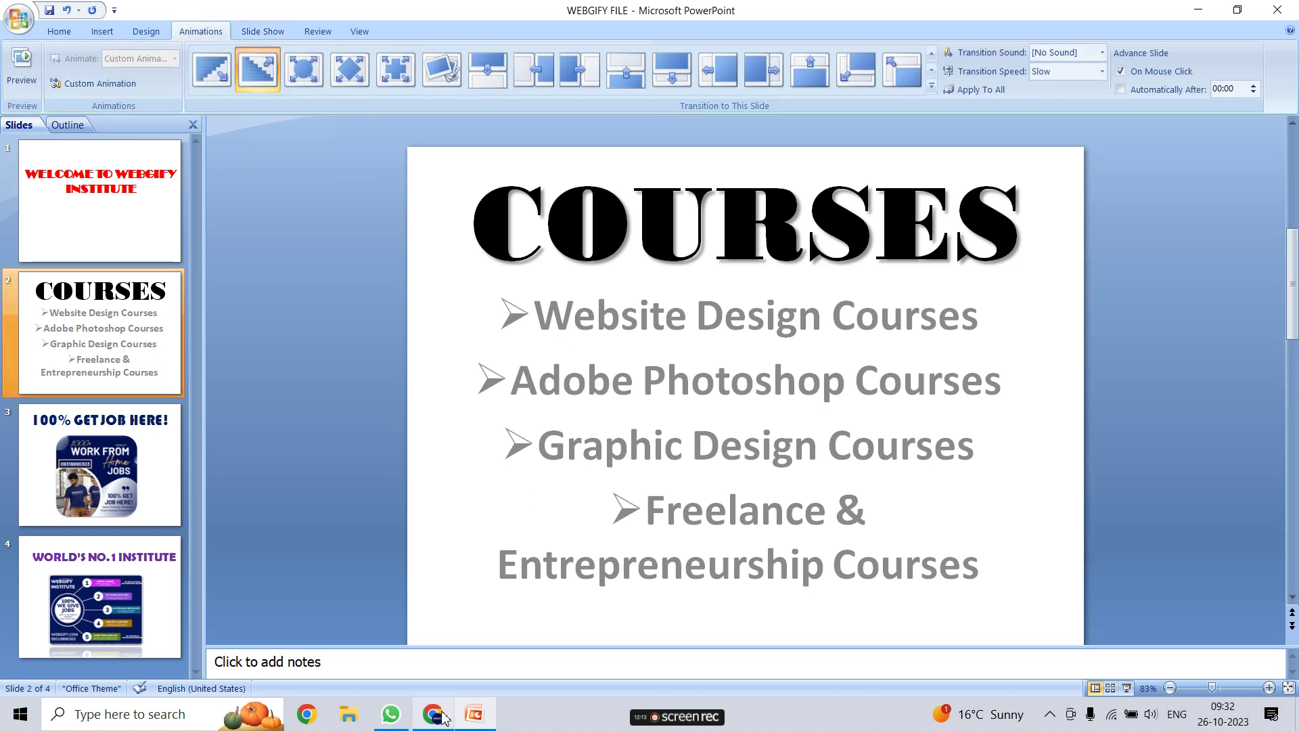